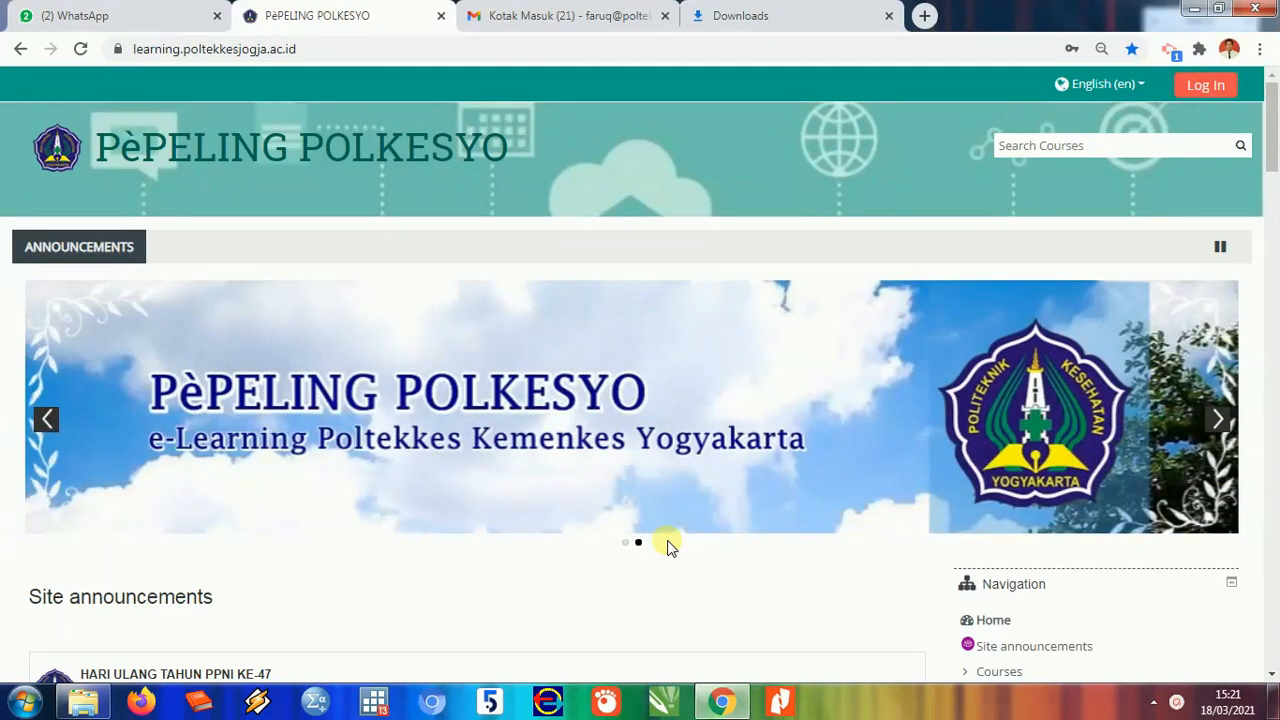
- Scroll through the PèPELING POLKESYO front page announcements
scroll(620, 570, down, 3)
scroll(743, 549, up, 3)
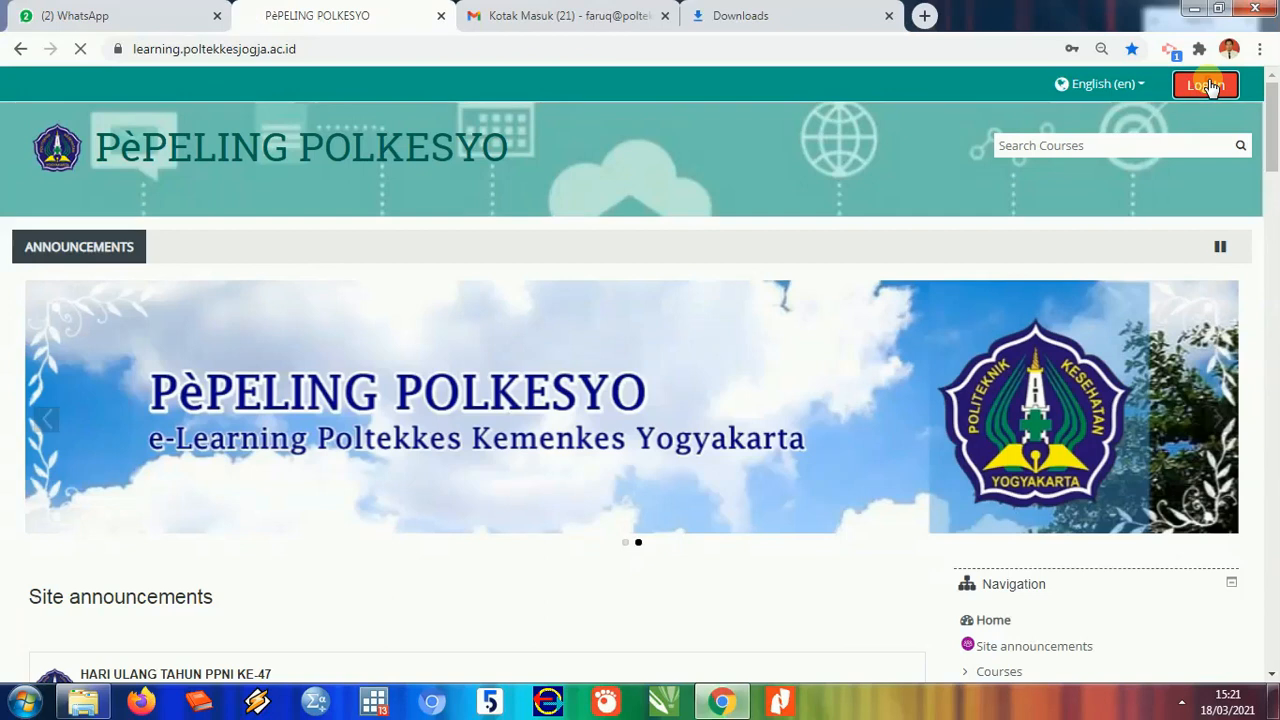
- Go to the sign-in page and log in with the browser's saved username and password
click(1210, 86)
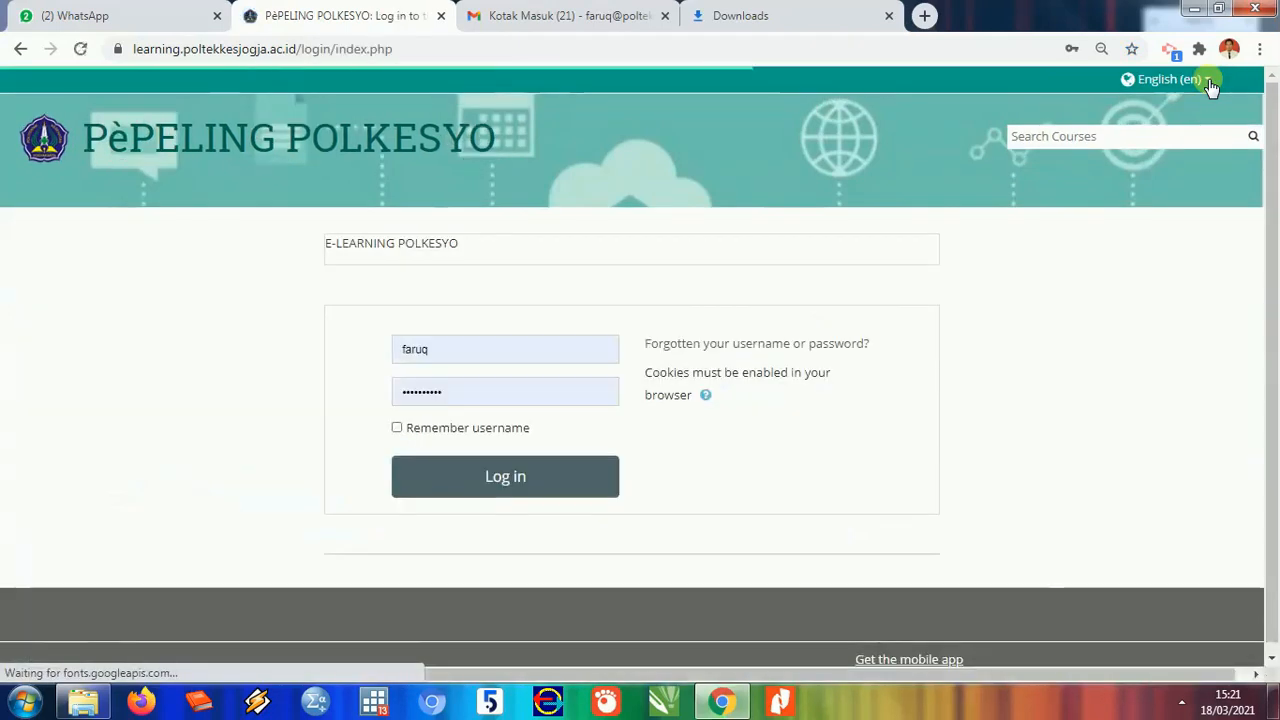
click(553, 344)
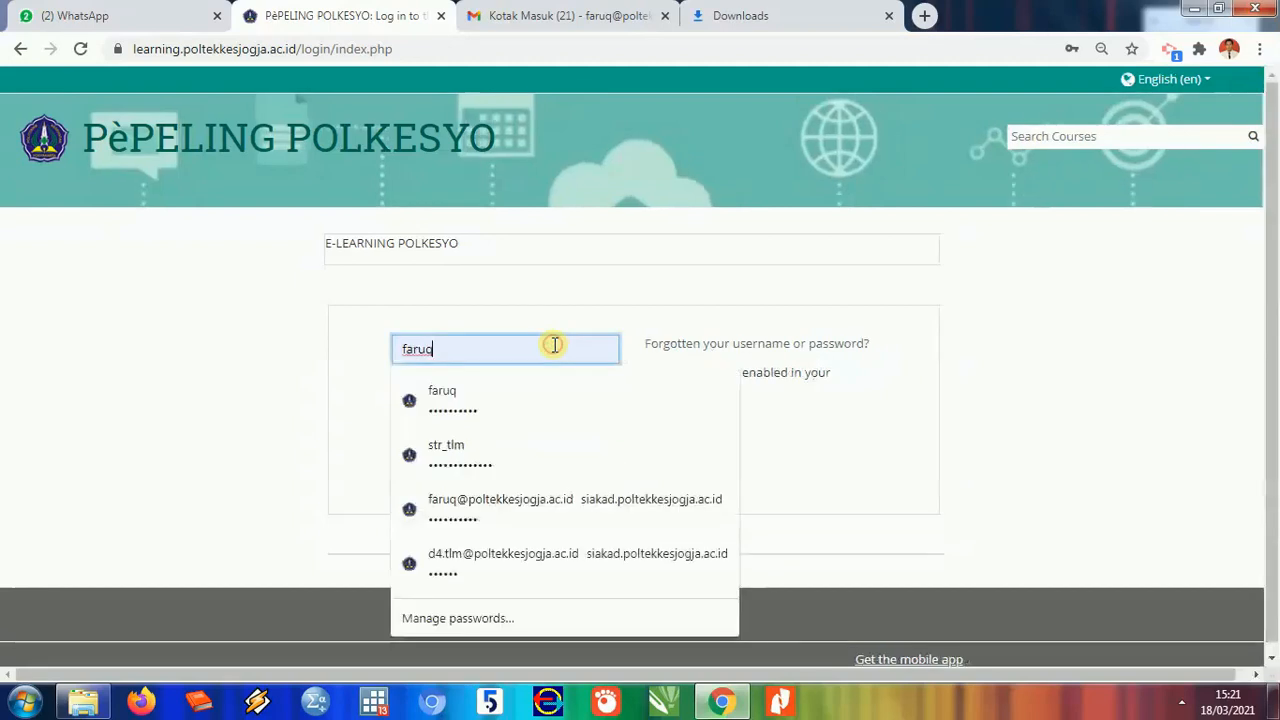
click(589, 282)
click(540, 398)
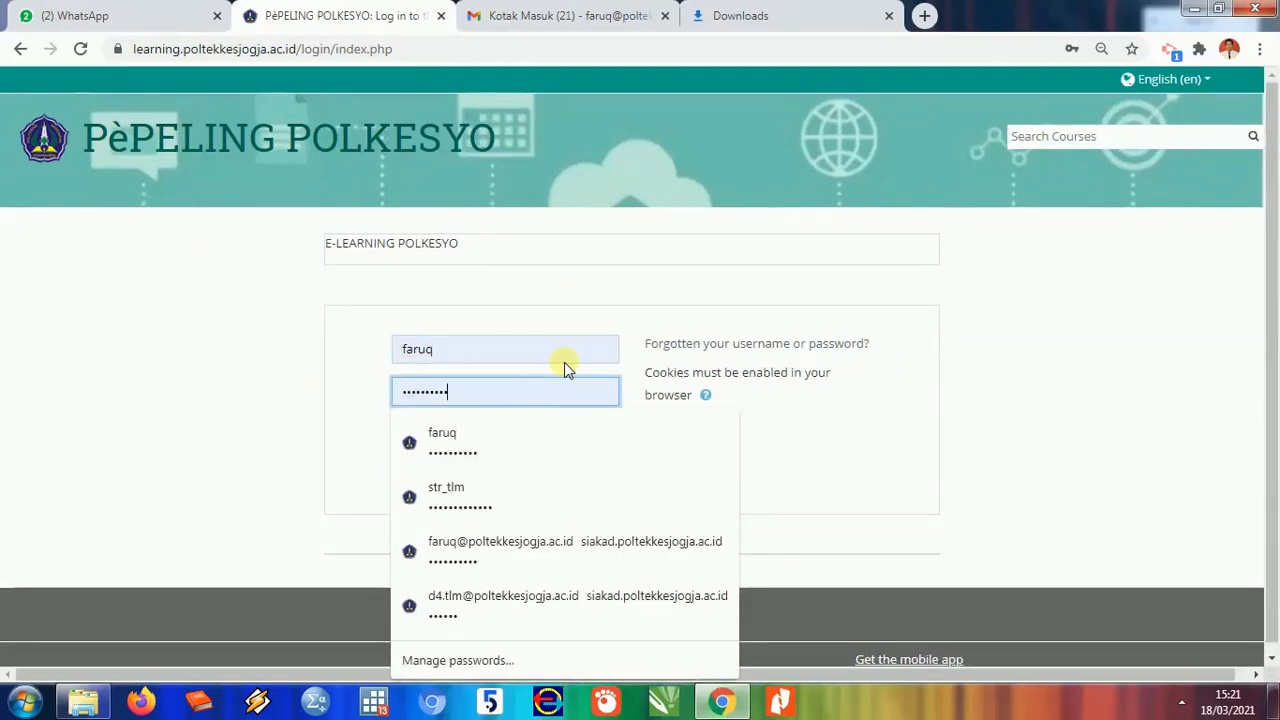
click(610, 281)
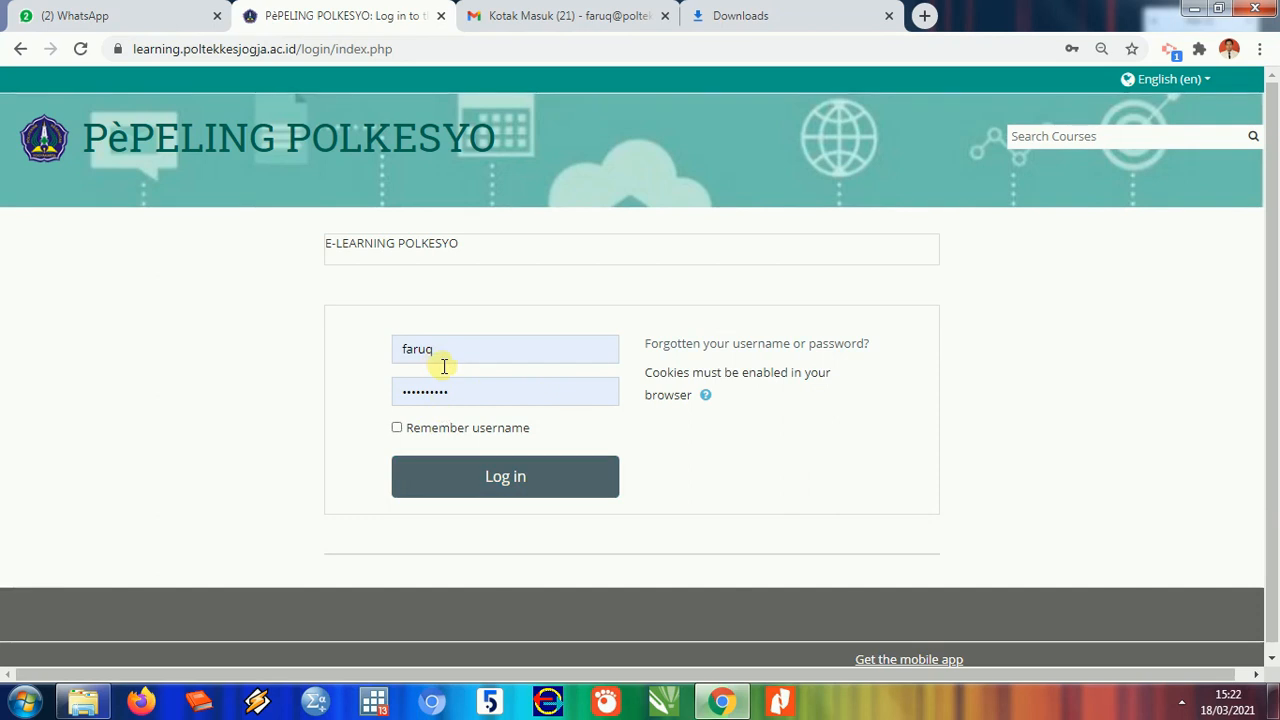
click(504, 475)
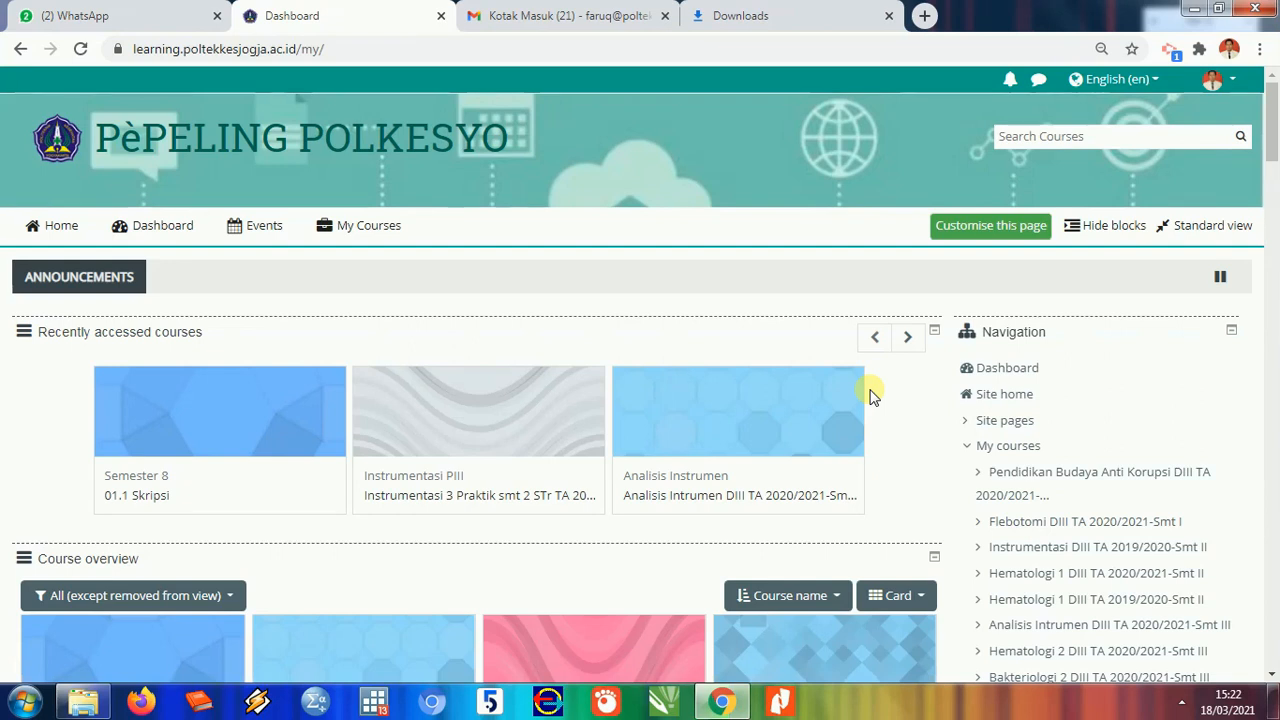
- Scroll through the Dashboard's course overview cards, including 01.1 Skripsi
scroll(1276, 130, down, 2)
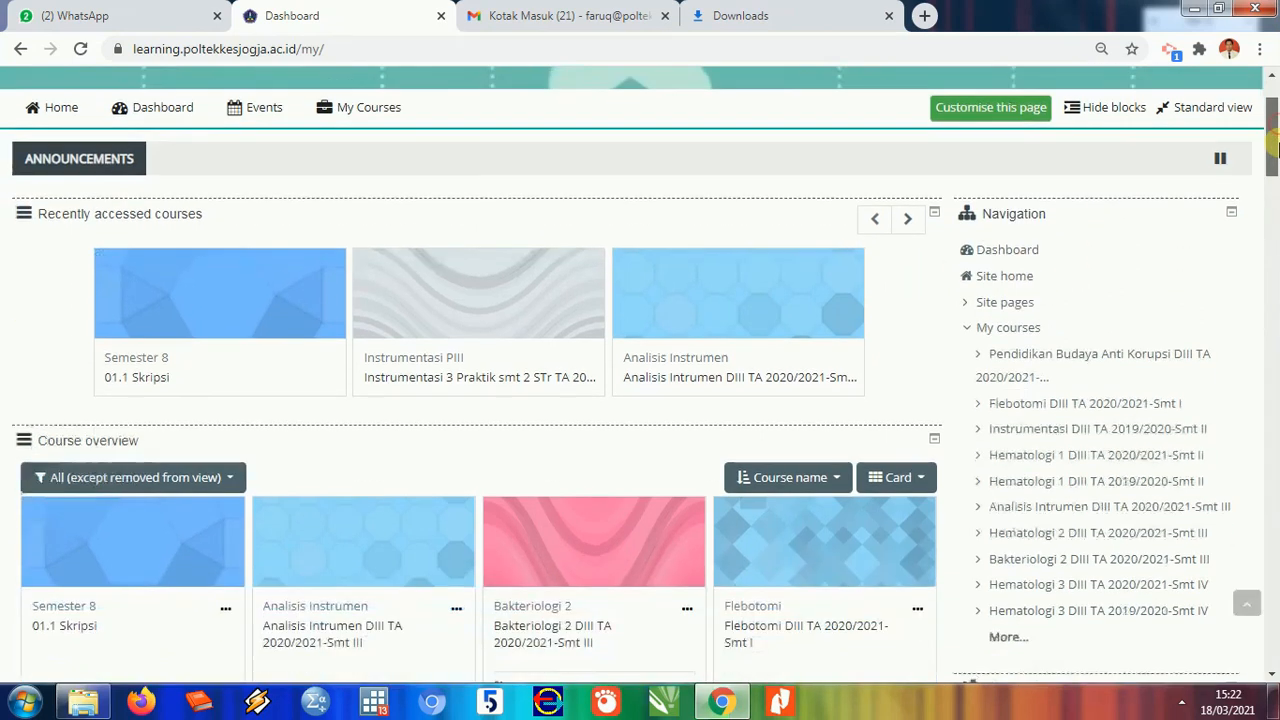
scroll(1276, 150, up, 1)
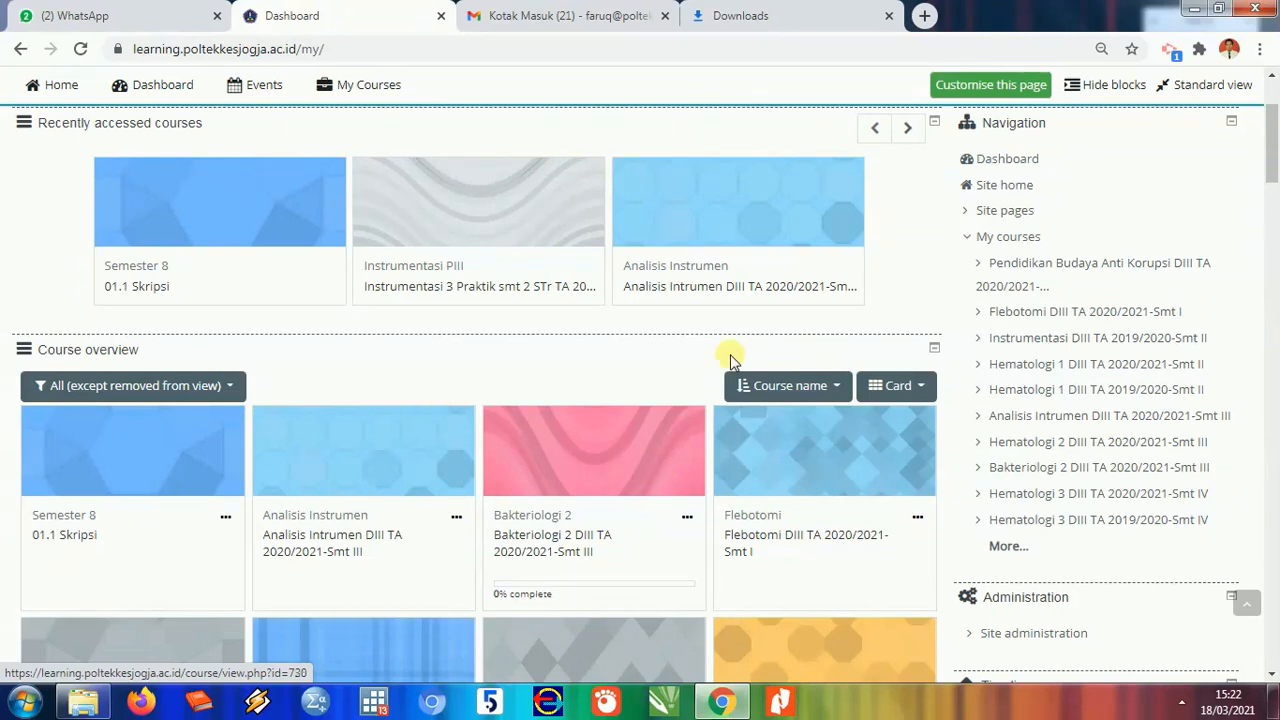
scroll(508, 389, up, 2)
scroll(229, 486, down, 2)
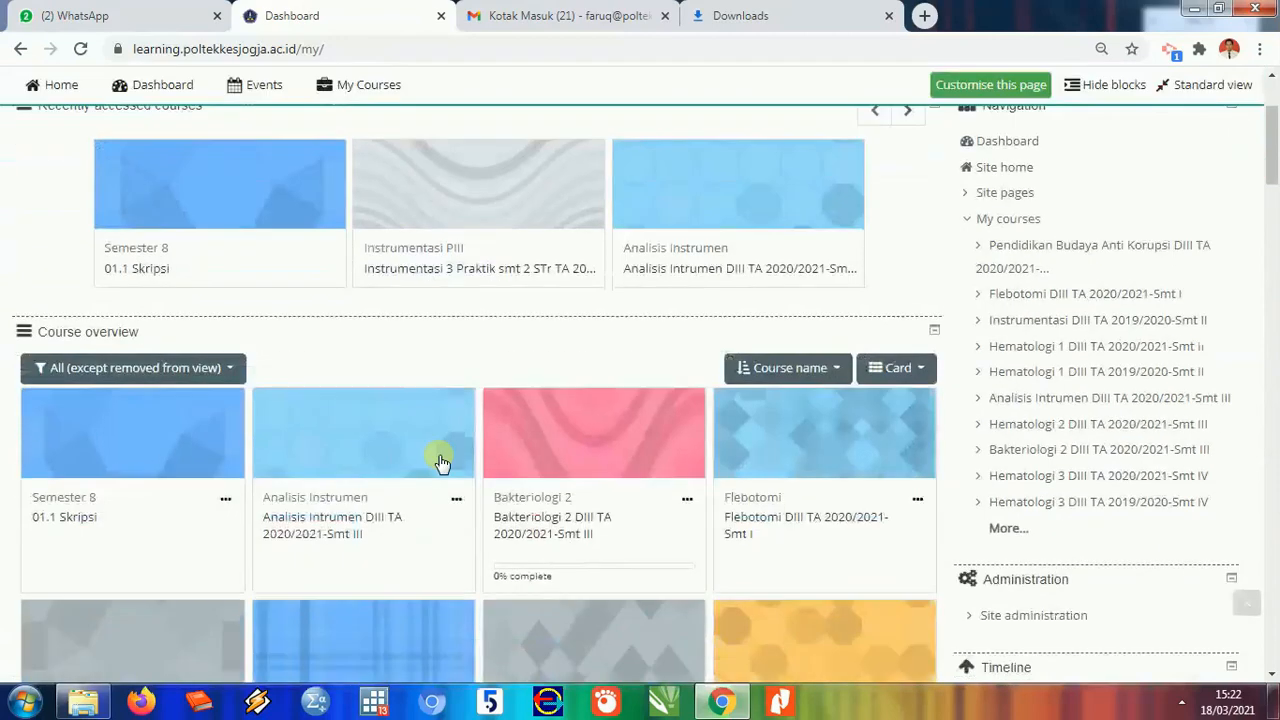
scroll(531, 366, down, 4)
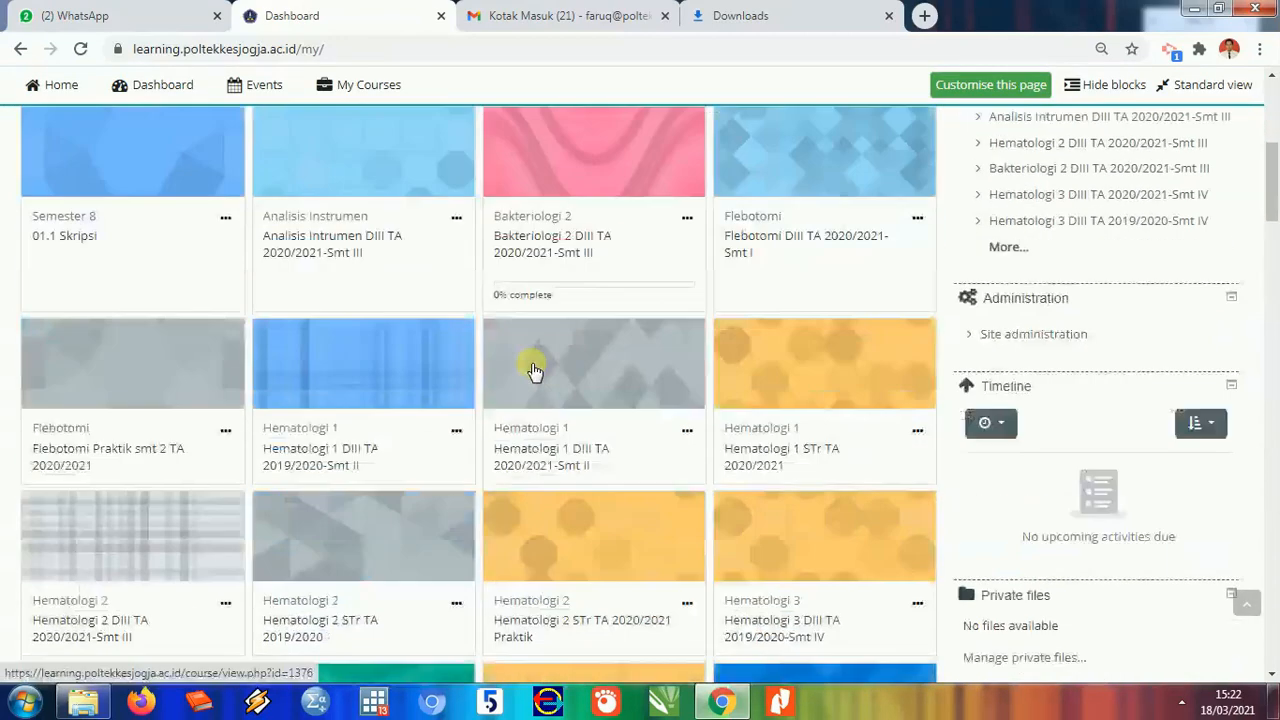
scroll(540, 371, up, 6)
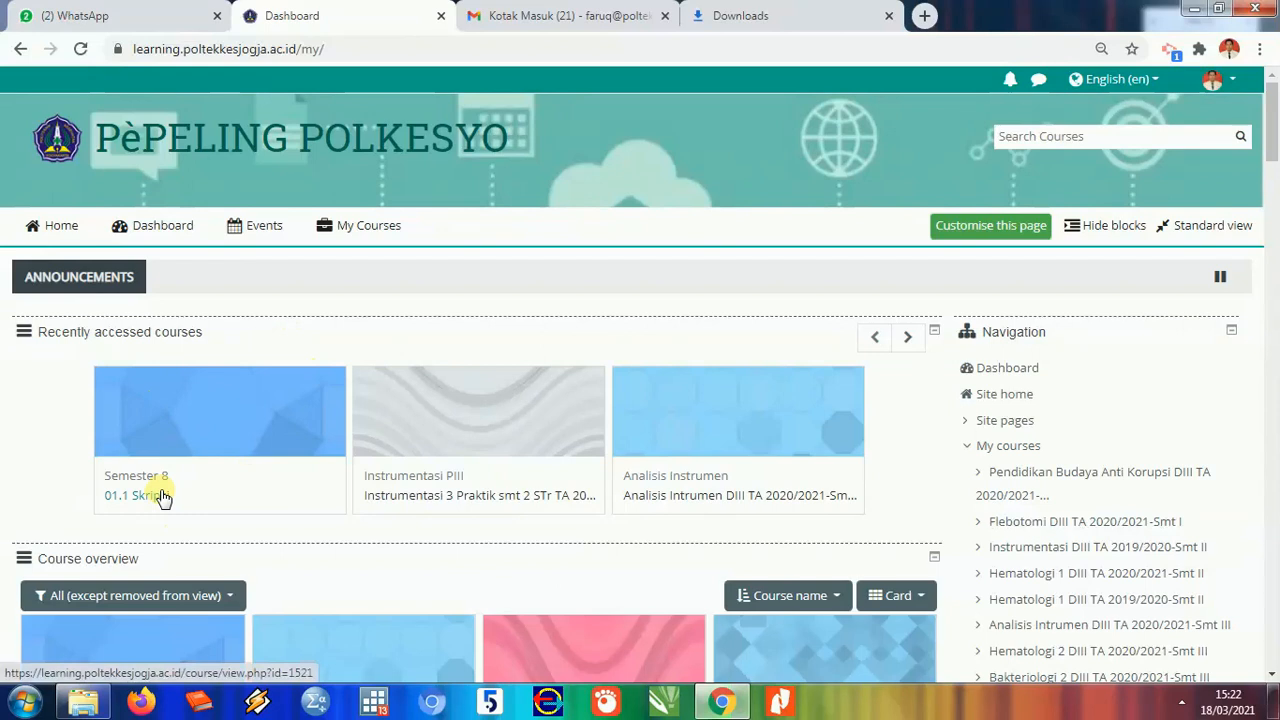
scroll(162, 497, down, 3)
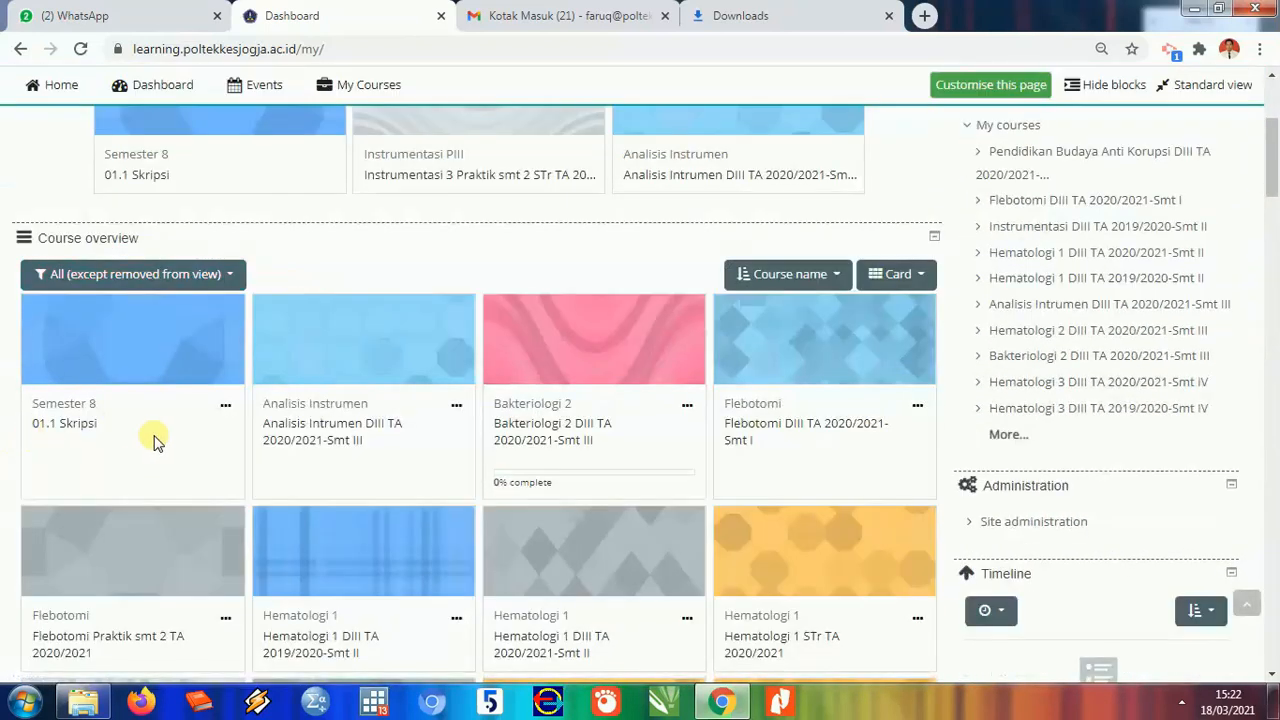
scroll(151, 434, up, 2)
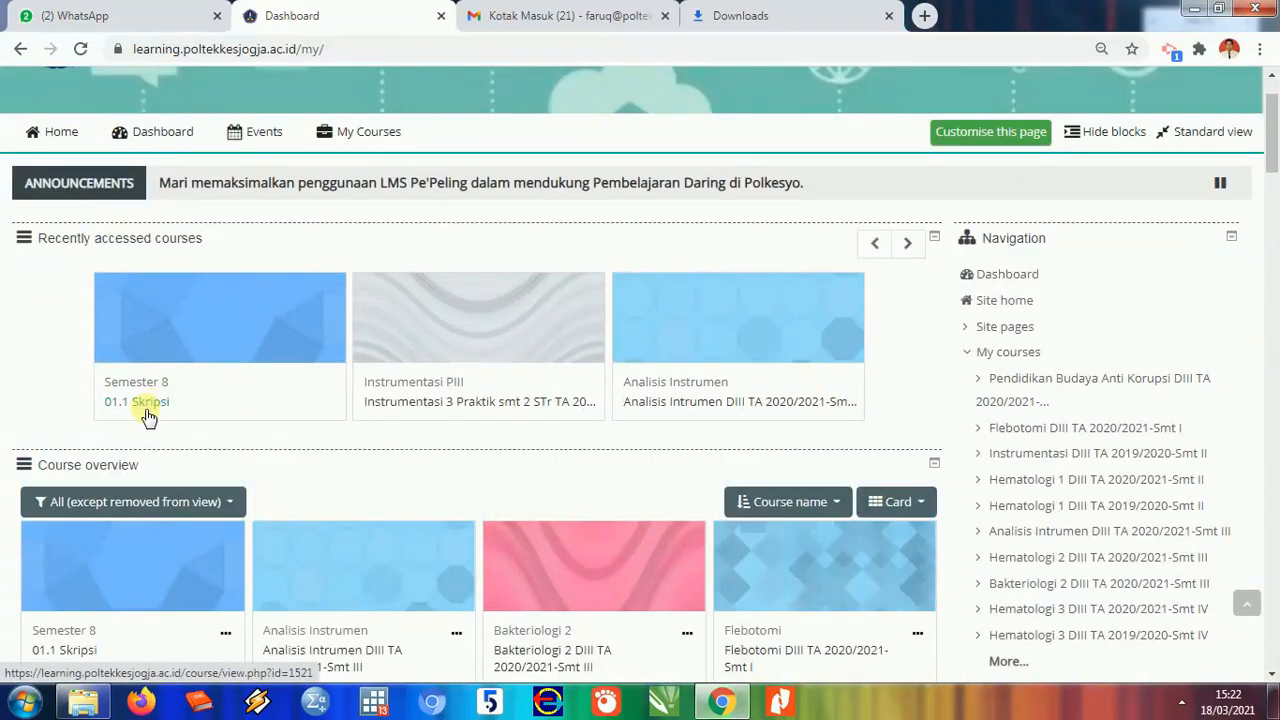
- Open the 01.1 Skripsi course from the Dashboard
click(151, 404)
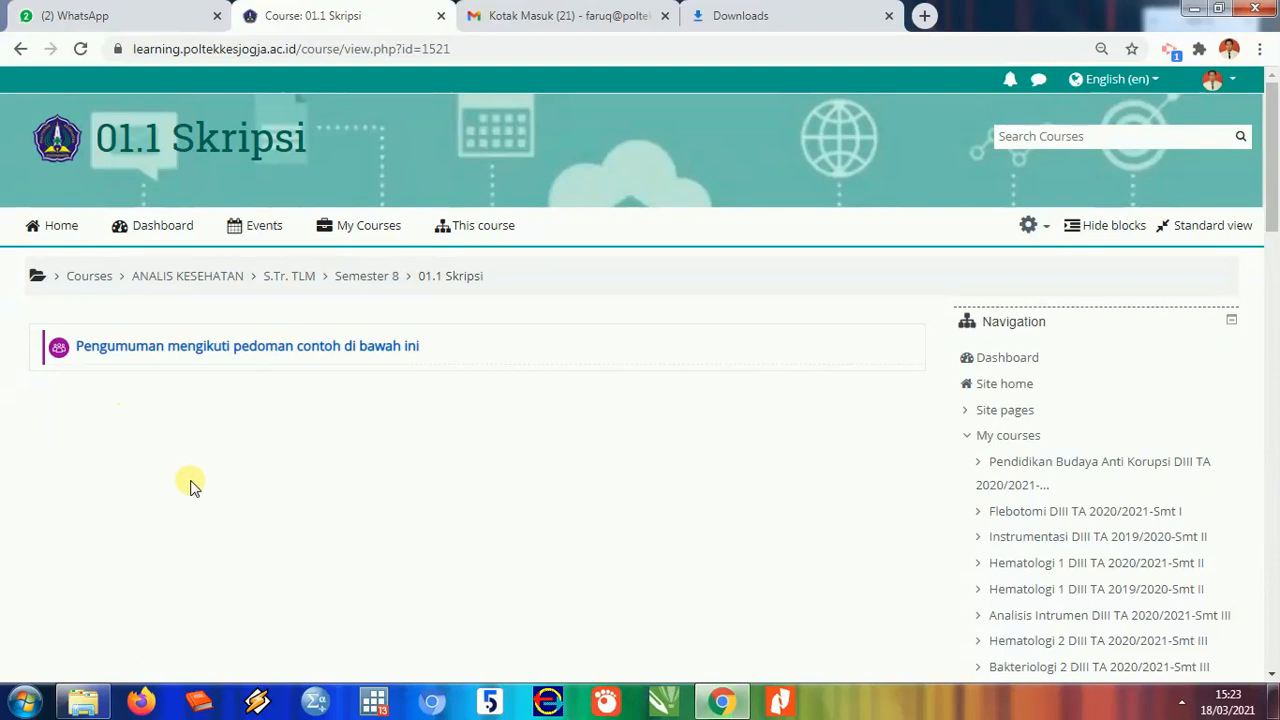
scroll(397, 503, down, 3)
scroll(397, 503, up, 3)
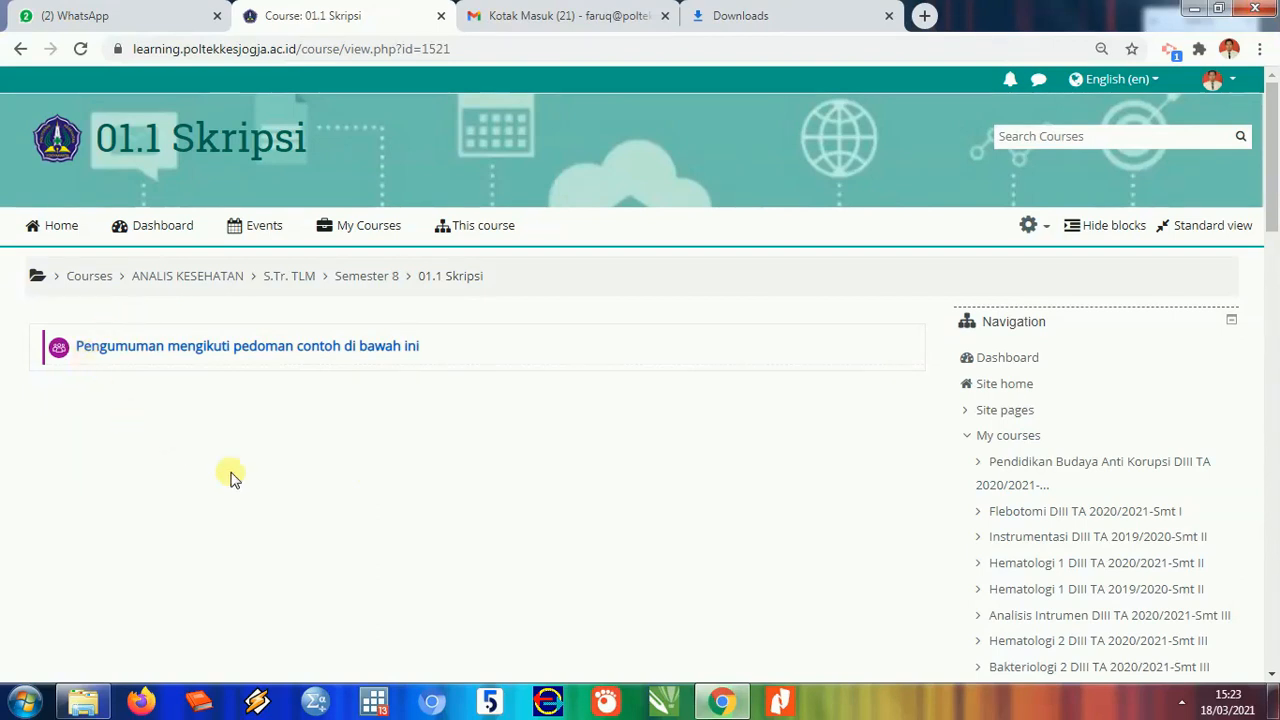
- Turn editing on for the course from the gear menu
click(1038, 226)
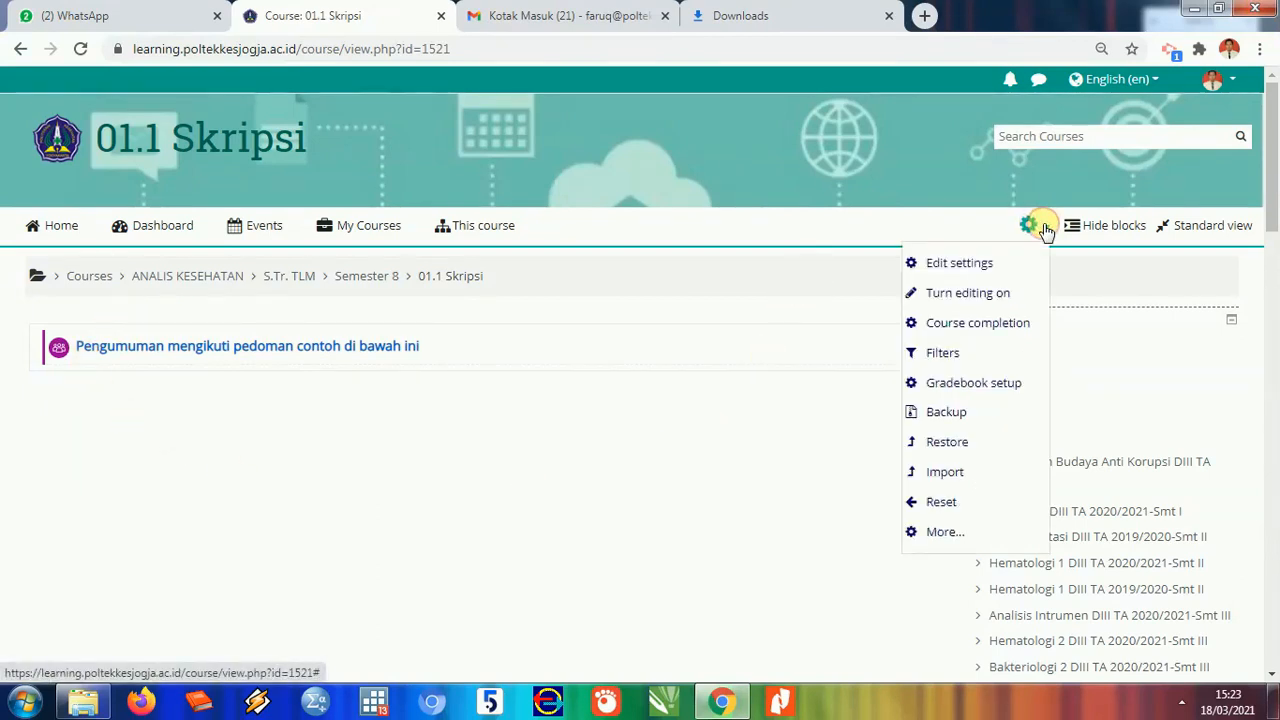
click(990, 295)
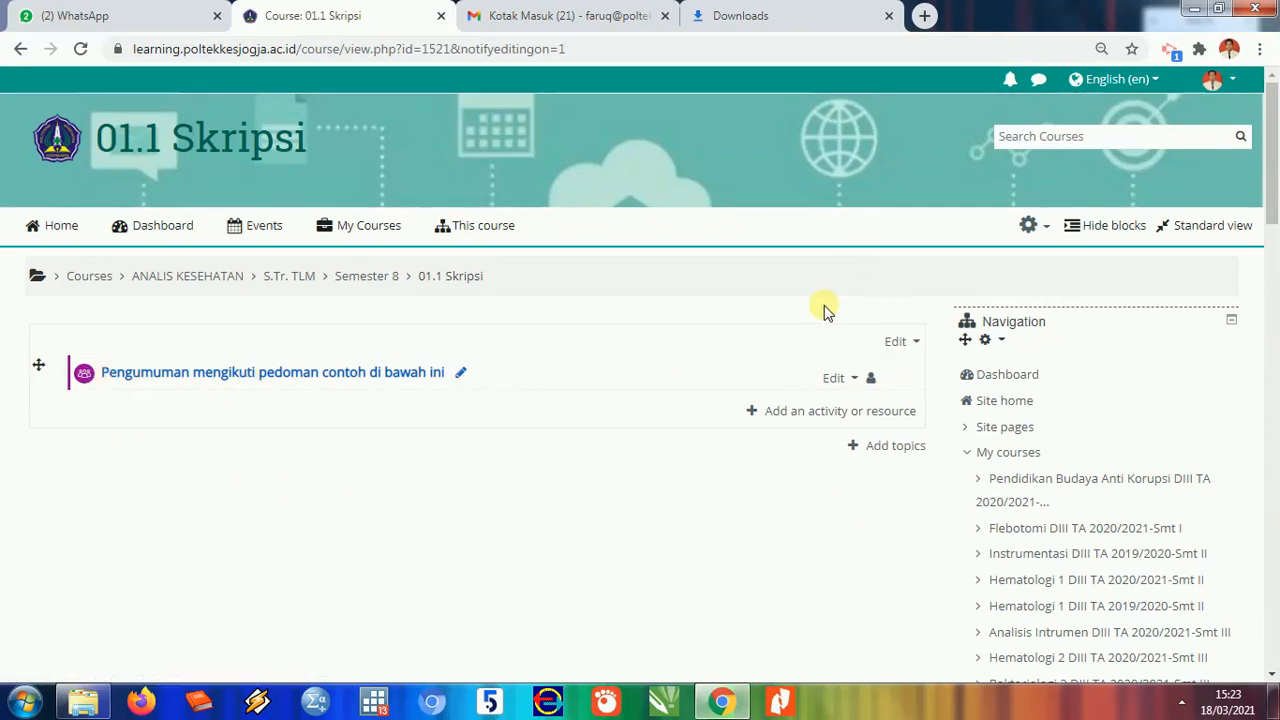
scroll(824, 310, down, 1)
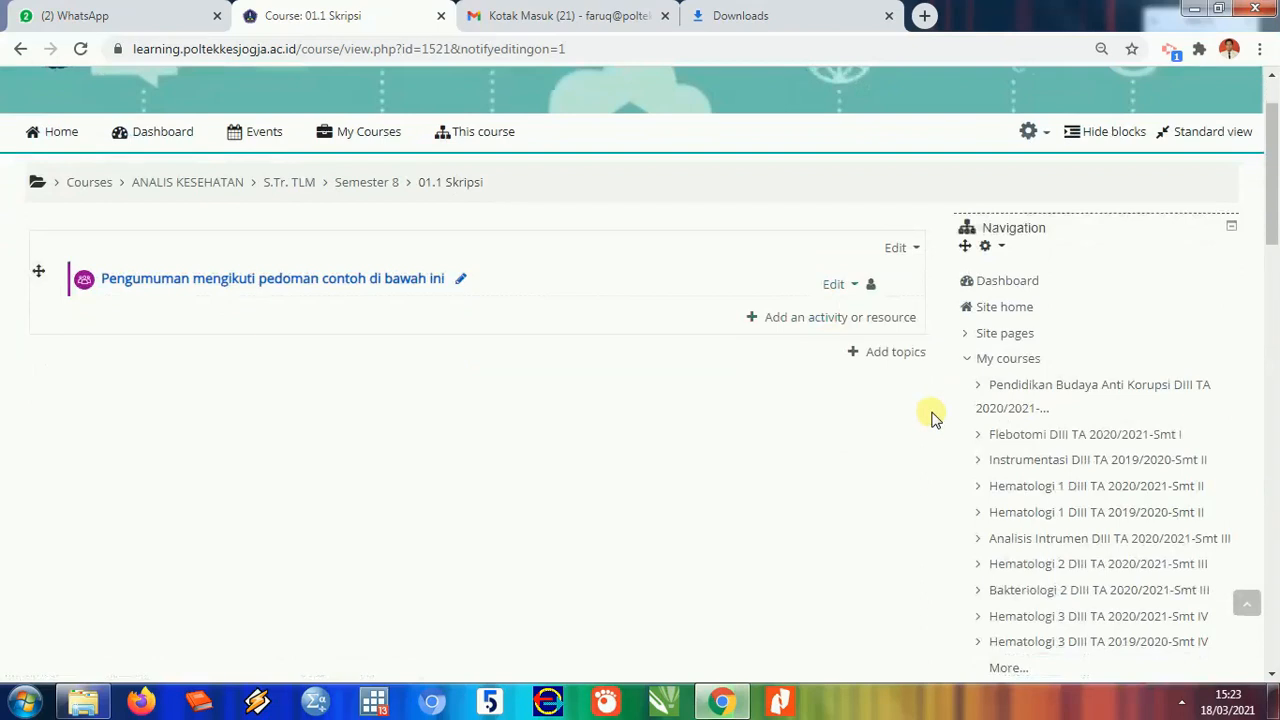
- Add a single new topic section below the announcements forum
click(896, 352)
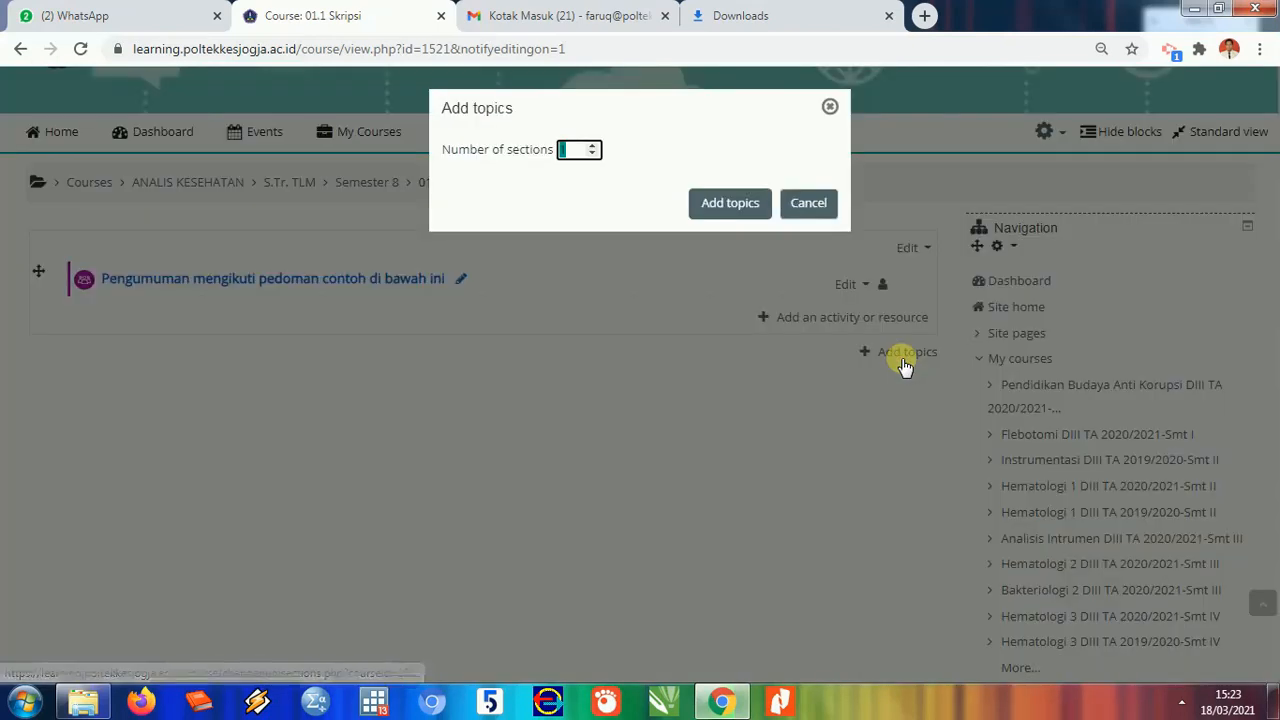
click(566, 150)
click(742, 206)
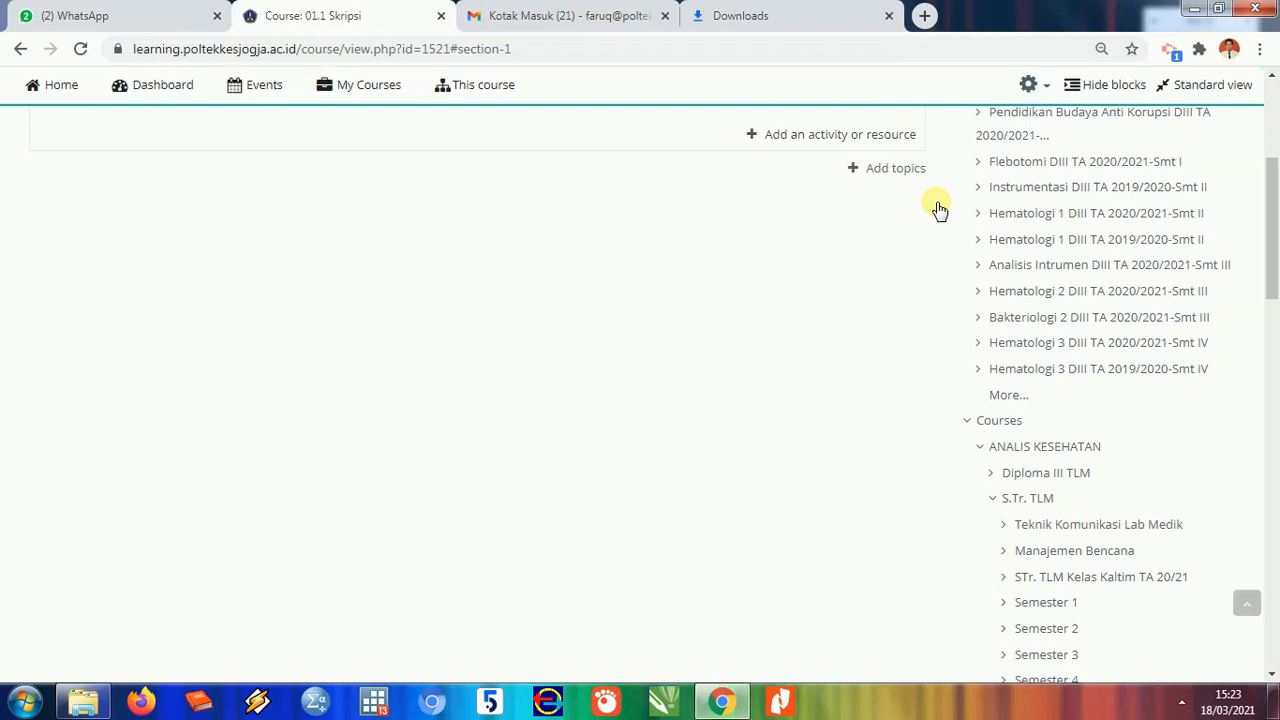
scroll(860, 260, up, 3)
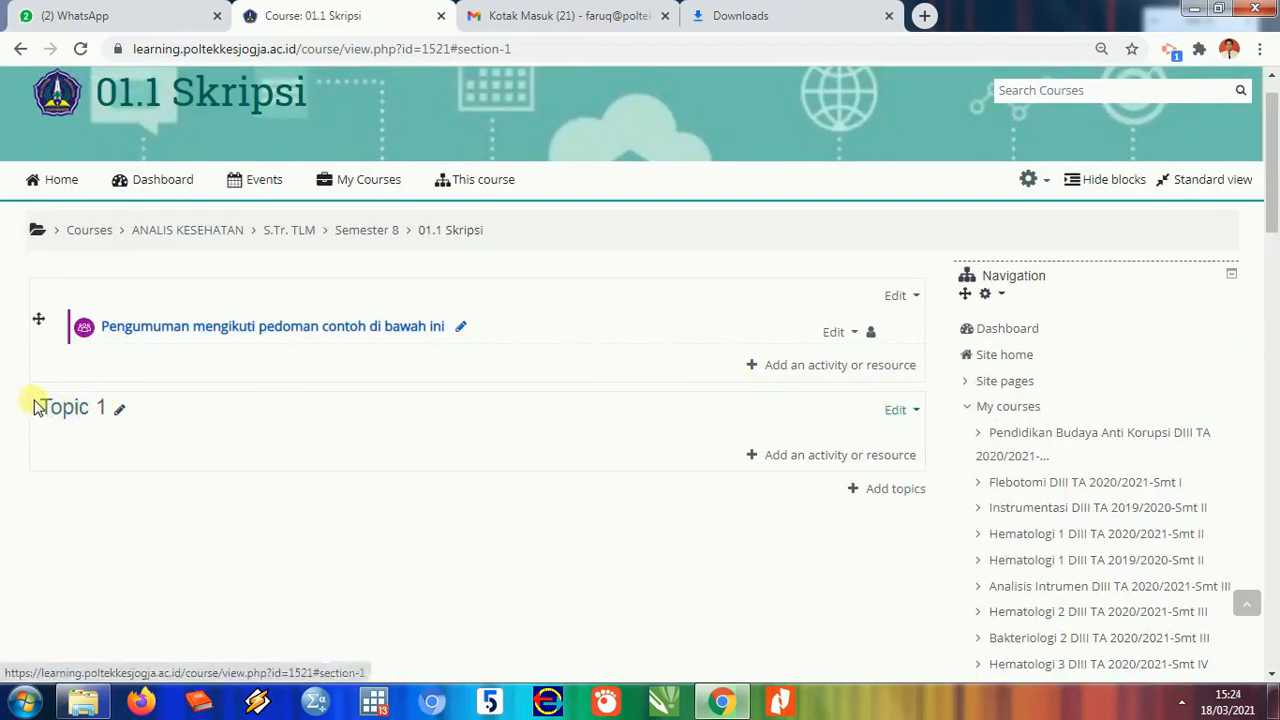
- Rename Topic 1 to 'Ujian Proposal' plus the student's name and open its Edit menu
click(120, 410)
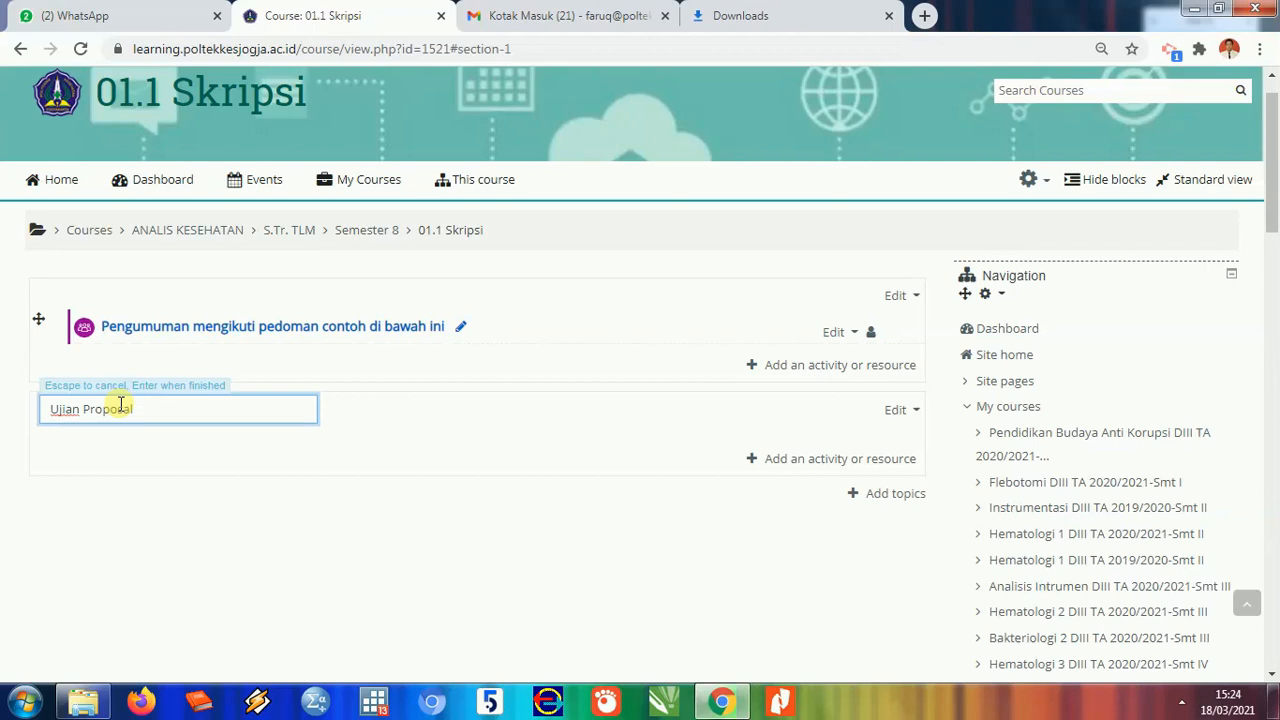
text(ulfikar)
key(Return)
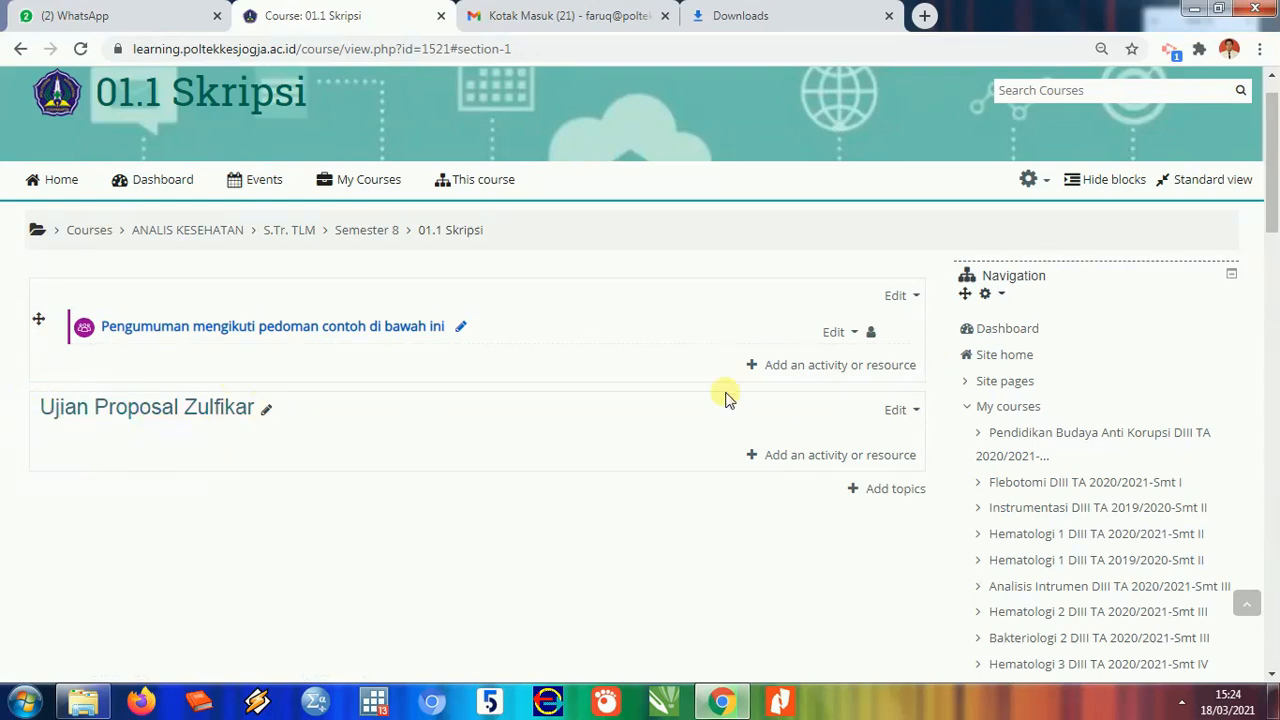
click(916, 411)
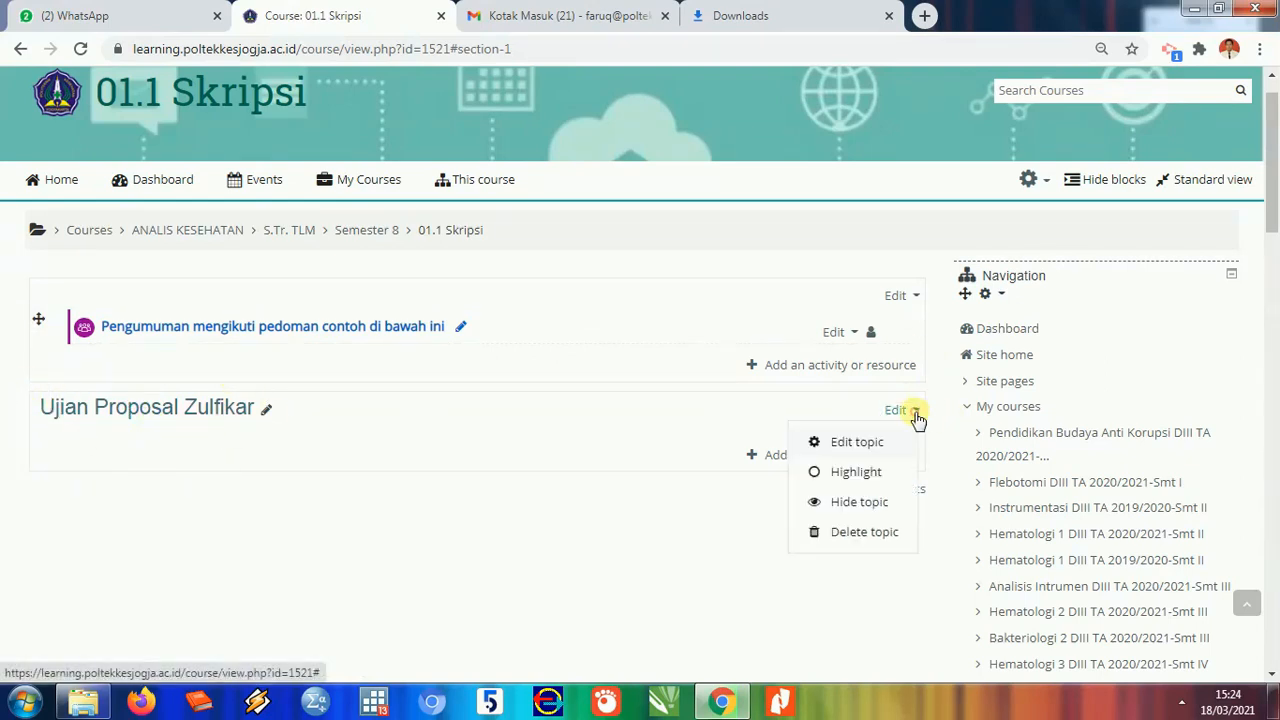
- In the topic's settings, enter the student's name, student ID and TA 2020/2021 in the summary
click(847, 443)
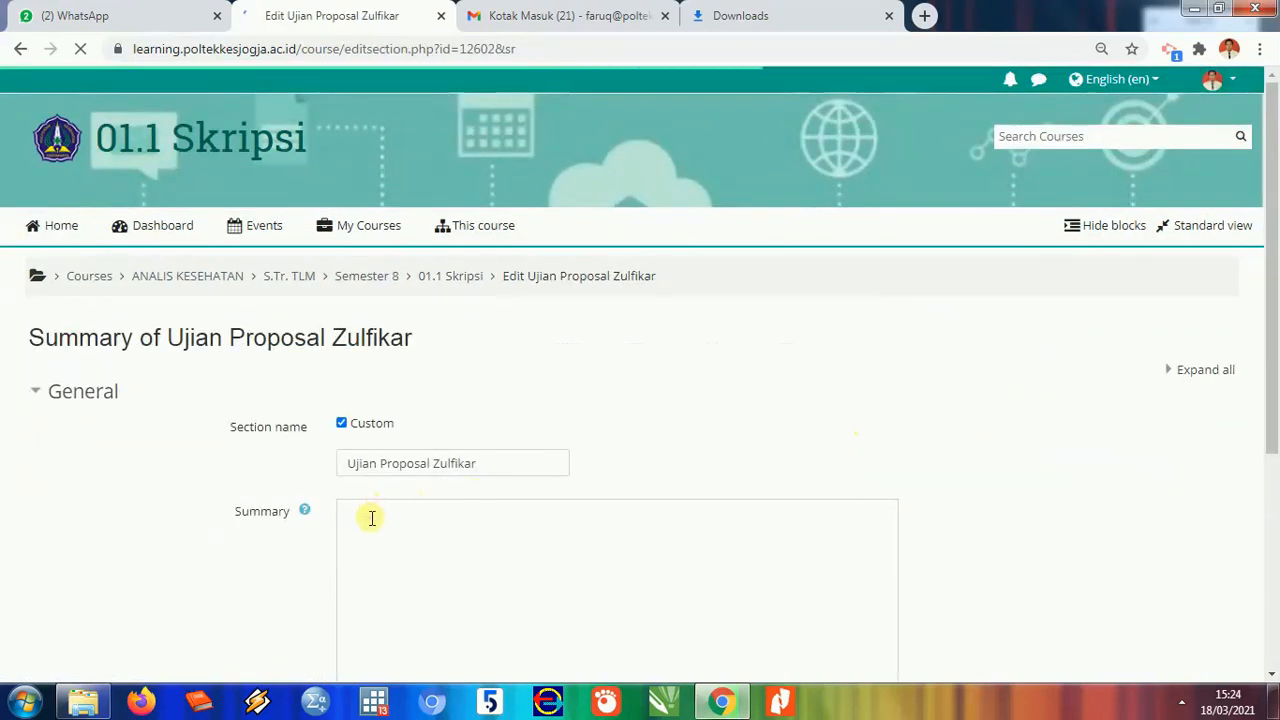
click(368, 518)
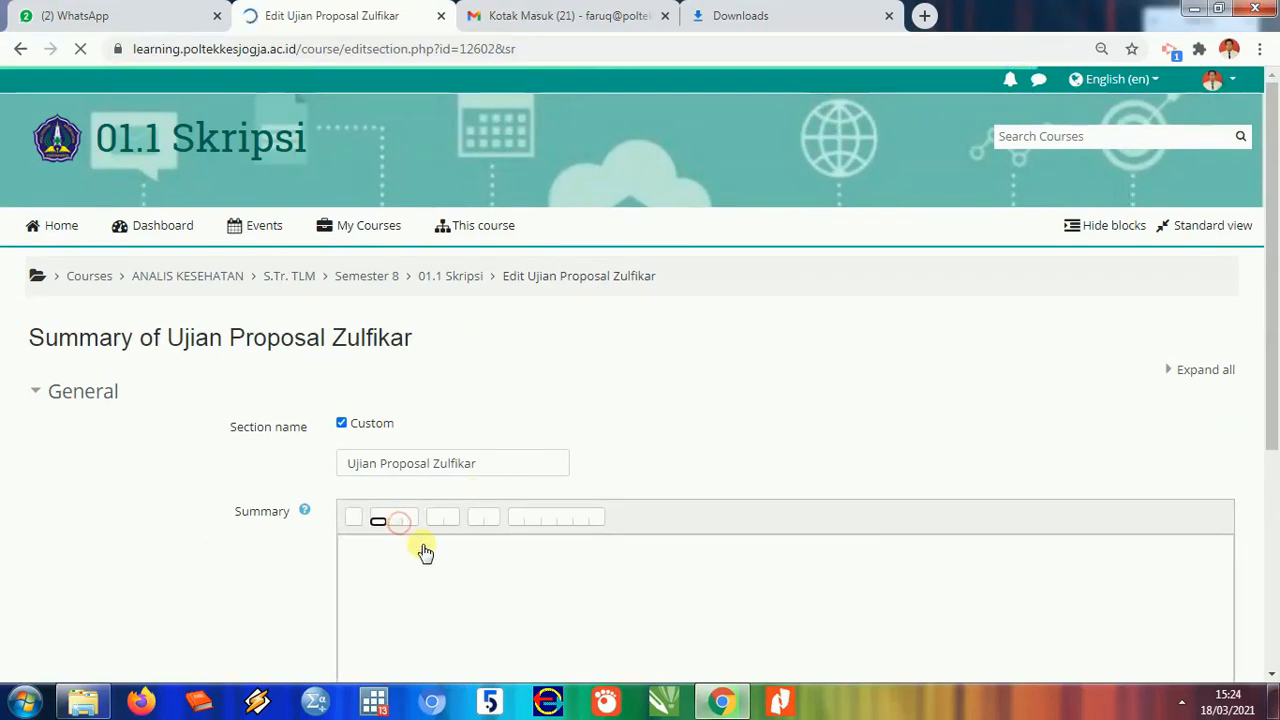
scroll(709, 492, down, 3)
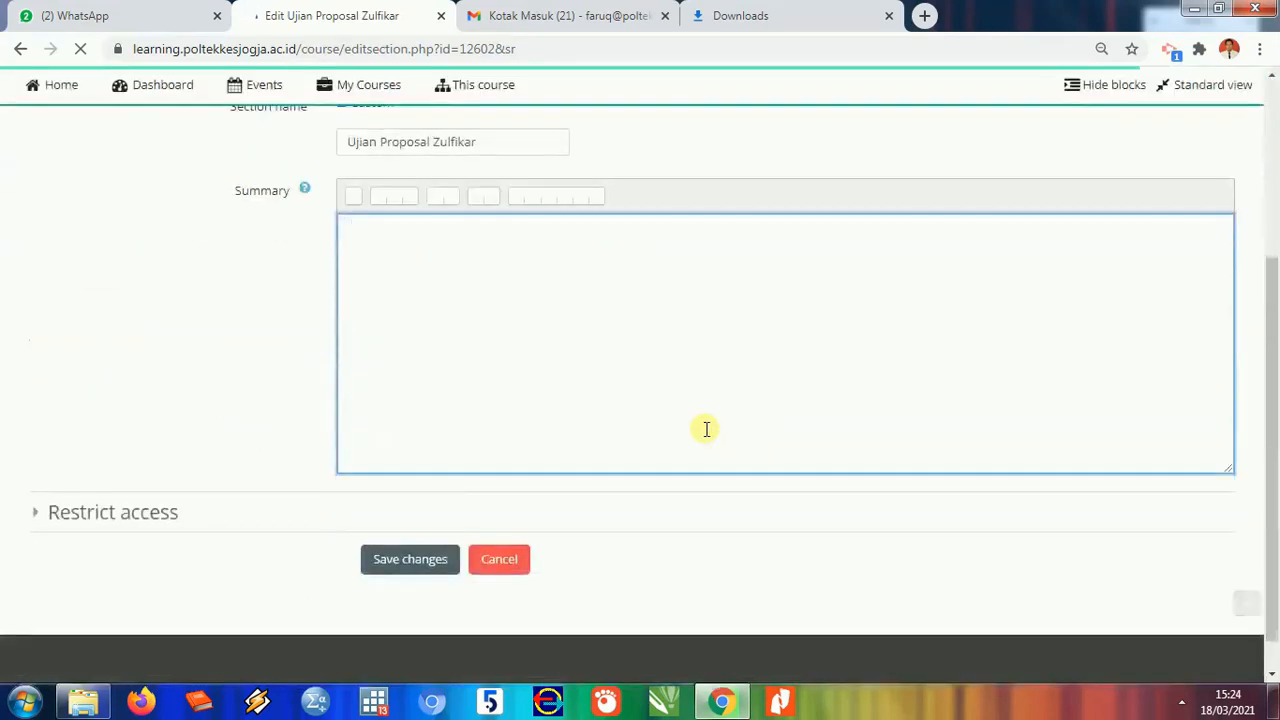
click(453, 244)
text(Nama)
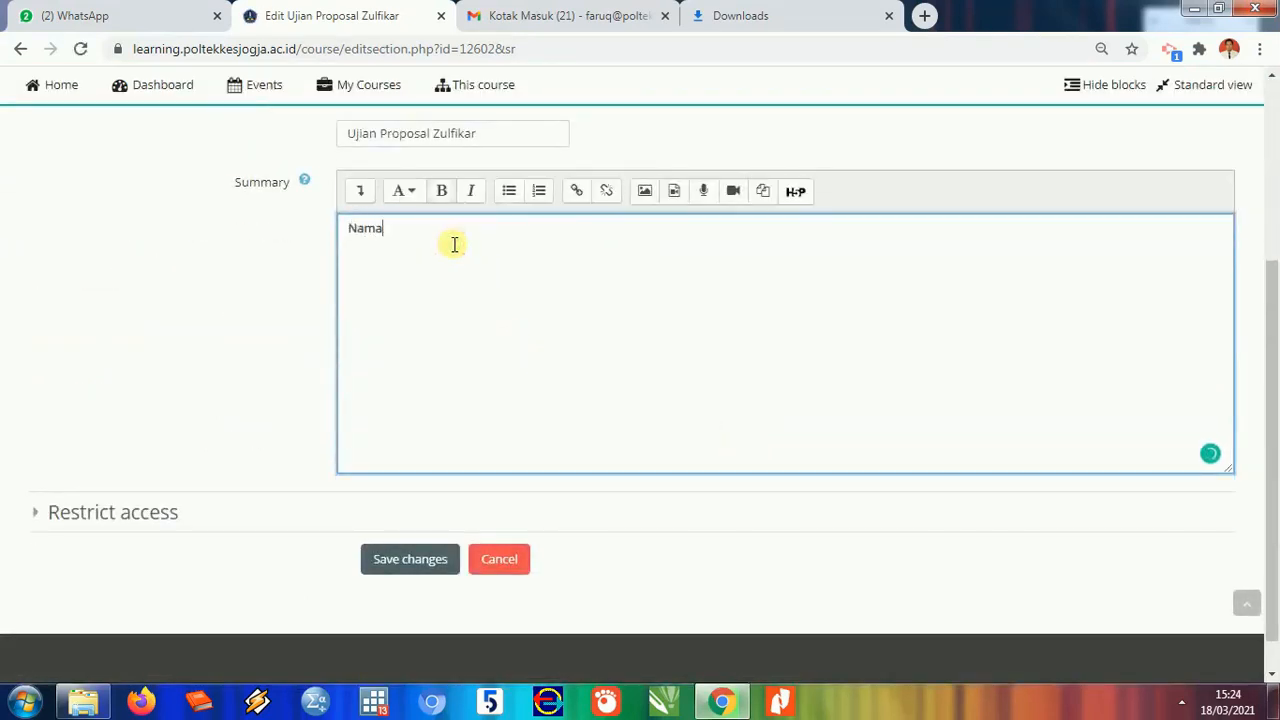
text(: )
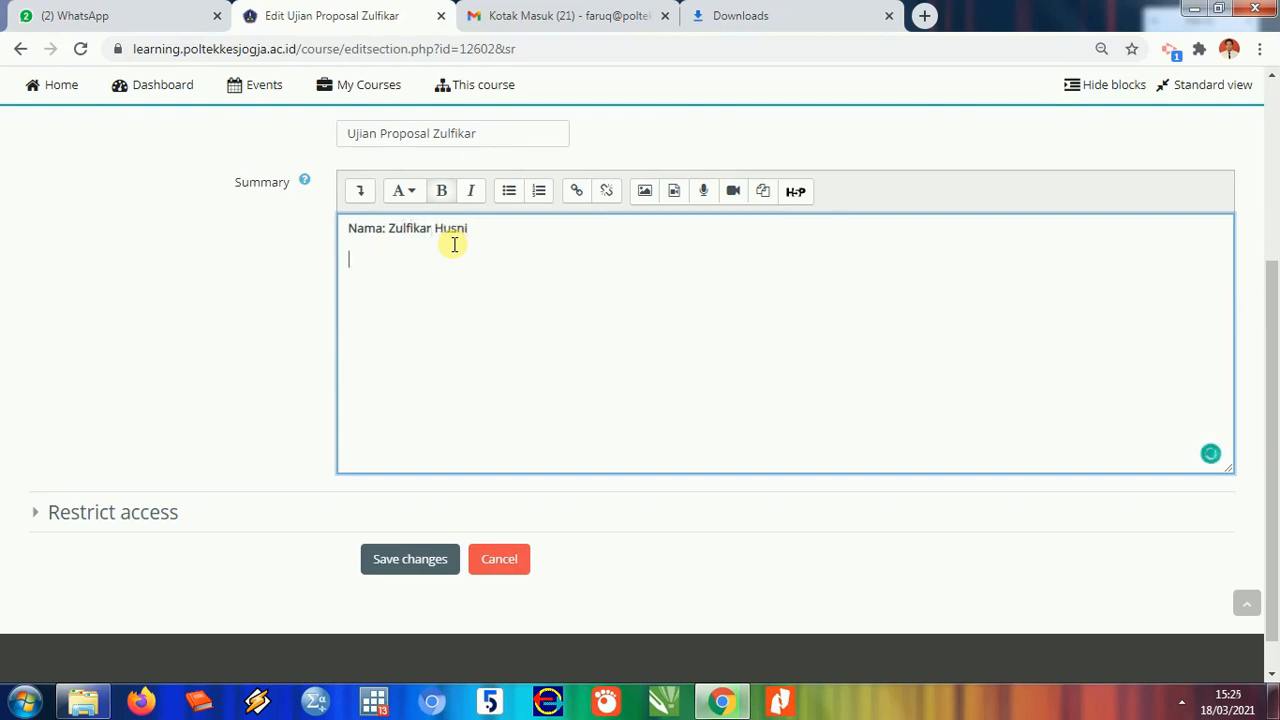
key(Return)
text(NIM : 123456)
key(Return)
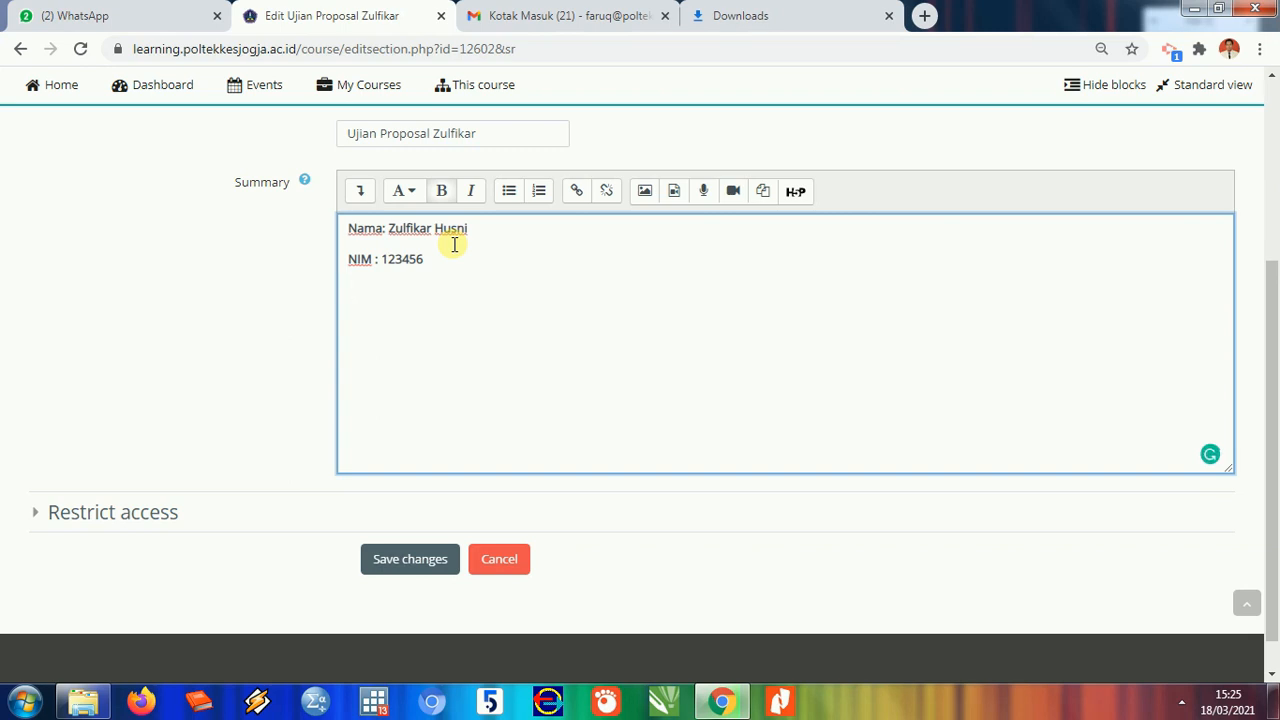
text(TA)
text( : 2021)
text(0/2021)
- Add the proposal title, Waktu Kamis 18 Maret 2021 and Pukul 15.00 s/d Selesai
text(Judul)
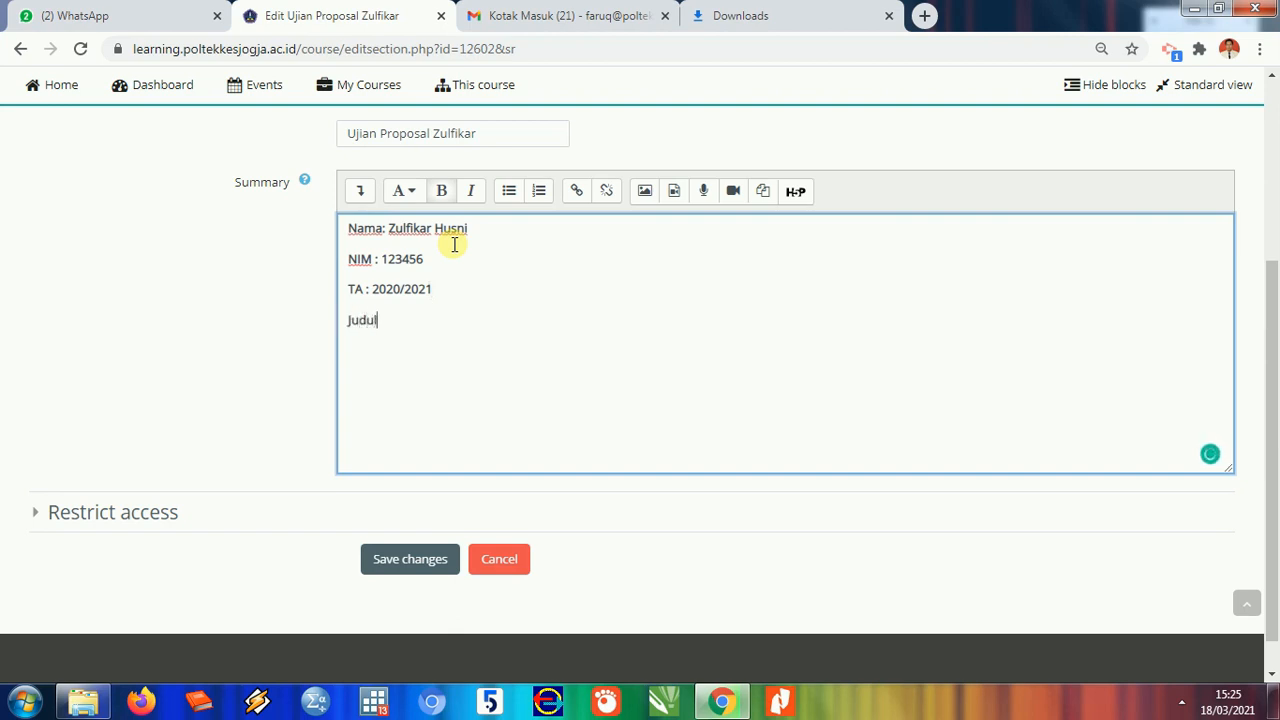
text( Proposal: Perbandingan Peng)
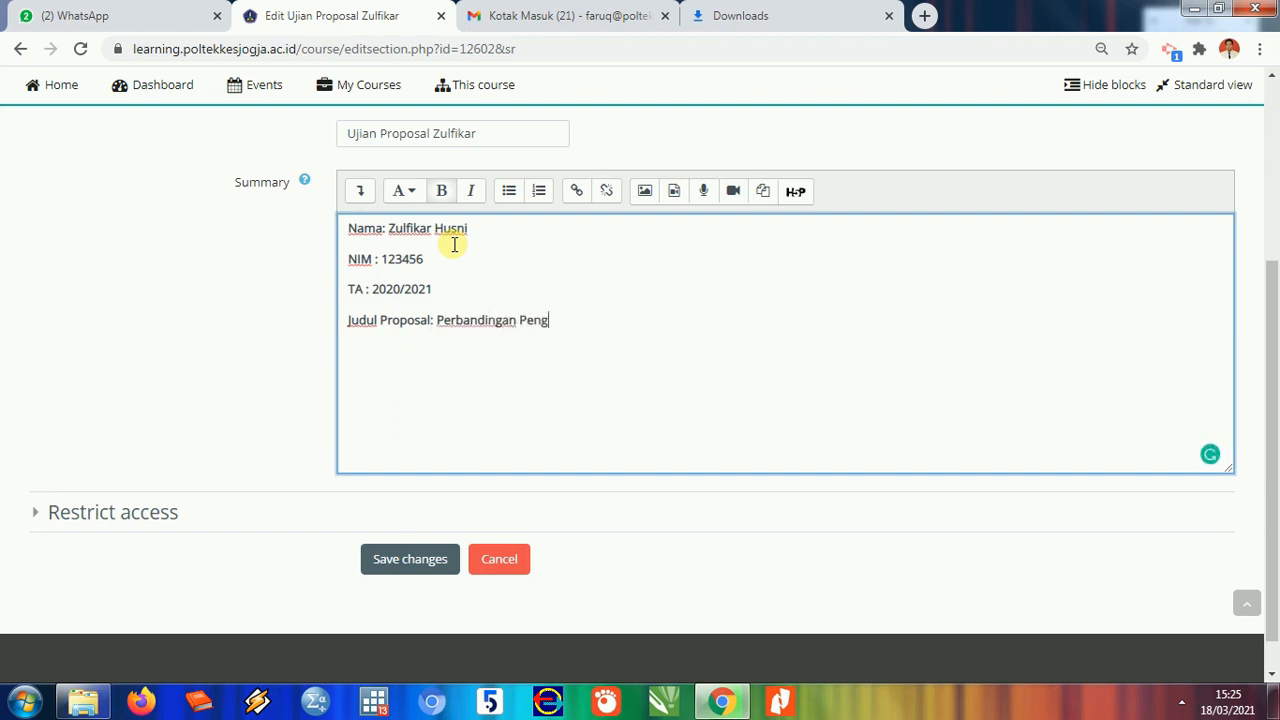
key(BackSpace)
text(yimpanan pada)
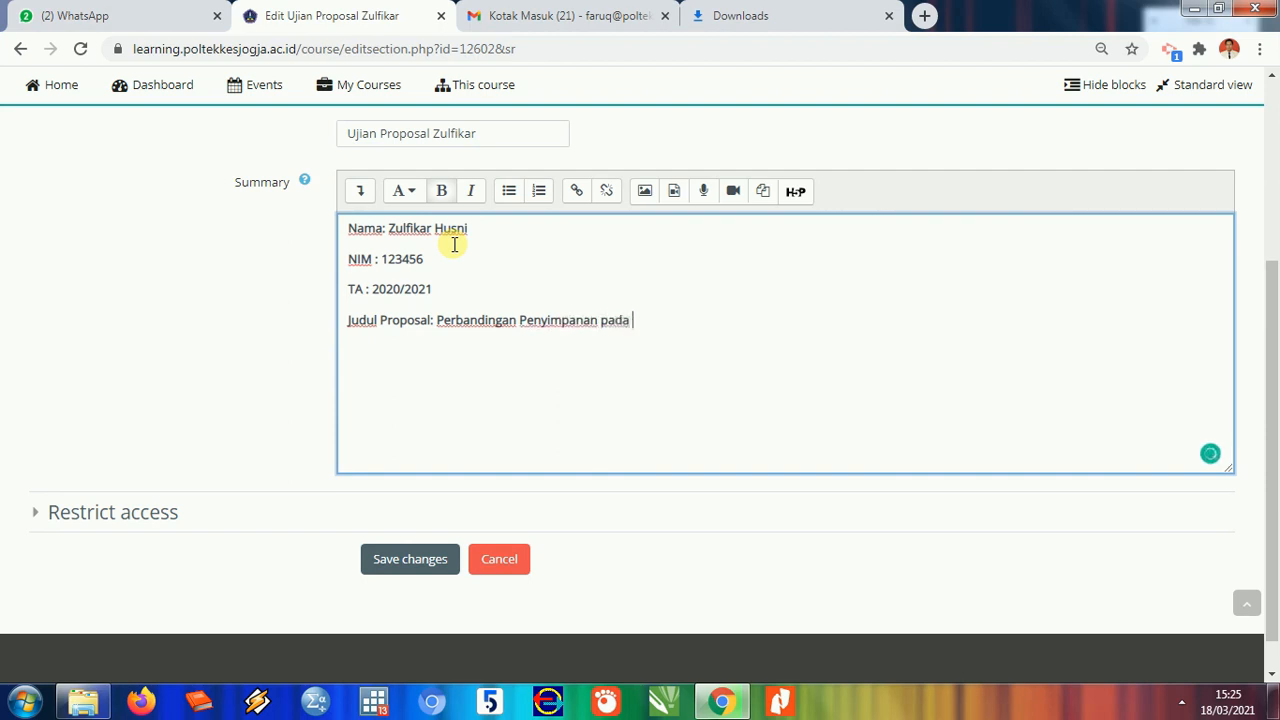
key(BackSpace)
key(BackSpace)
key(BackSpace)
key(BackSpace)
key(BackSpace)
text(WB pada Suhu Kamar dan )
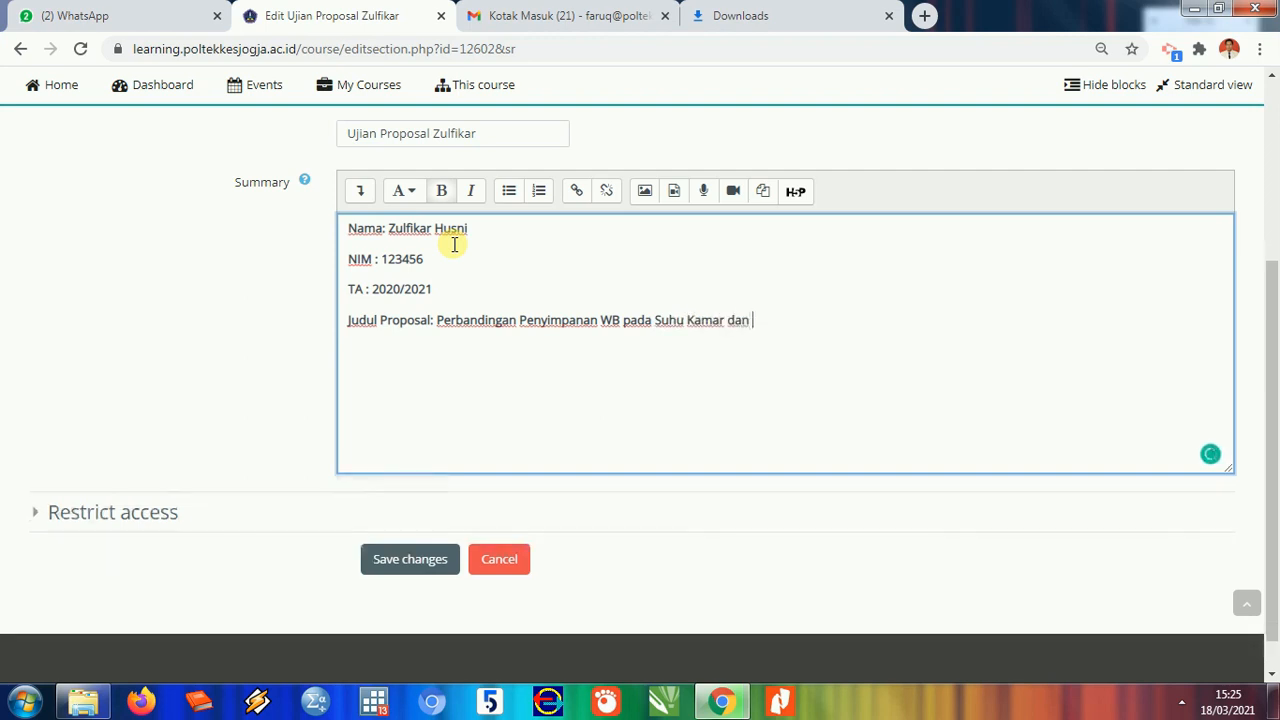
text(Suhu 5 derajat)
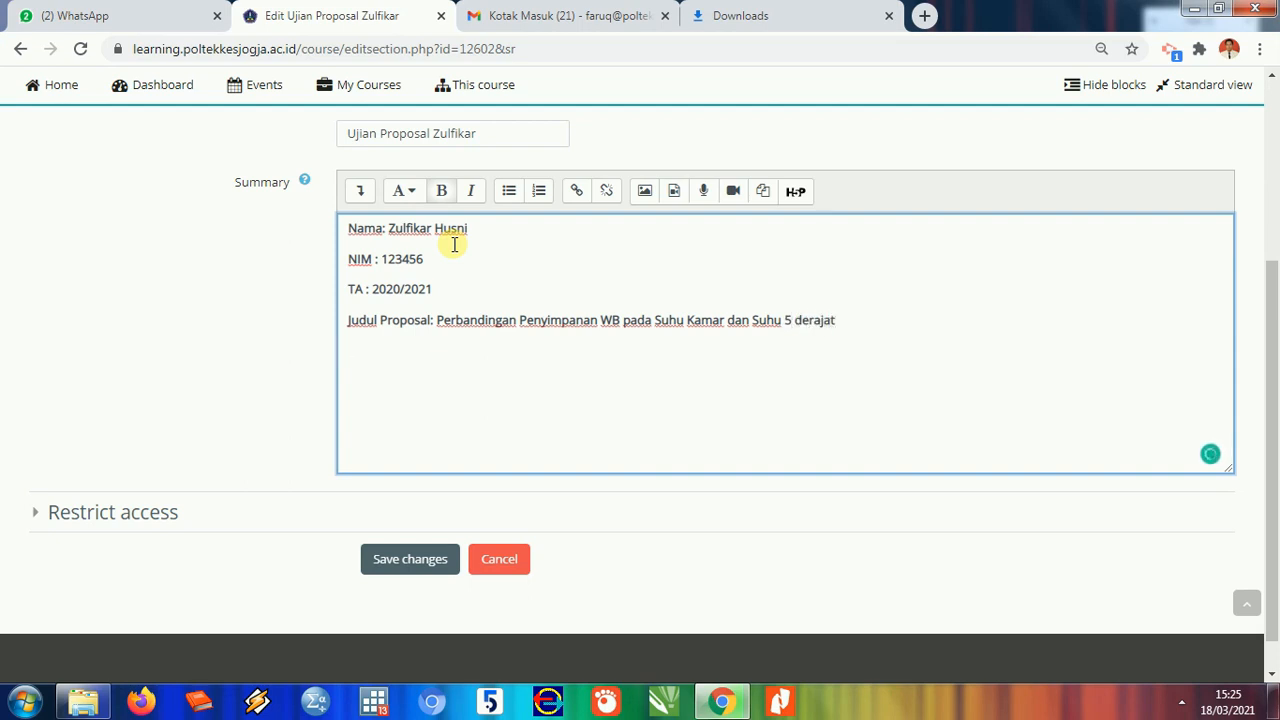
key(Return)
text(Waktu :)
text(Kamis, )
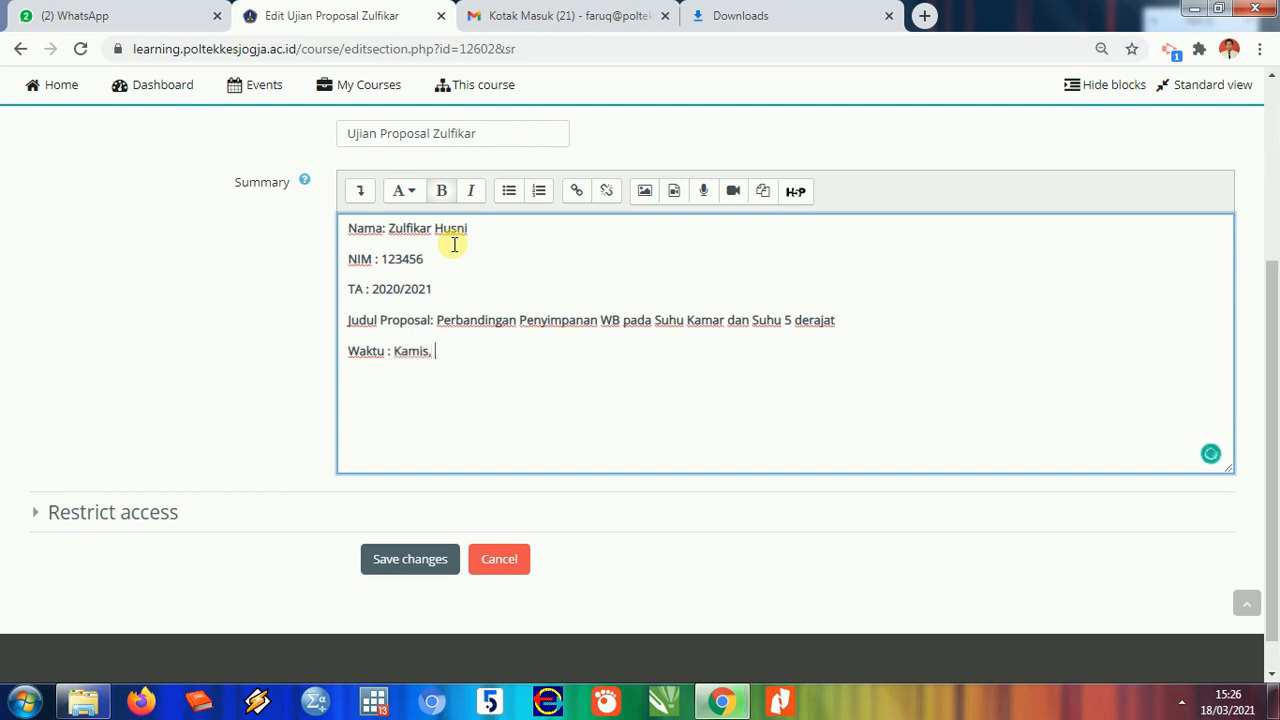
text(18 Maret 202)
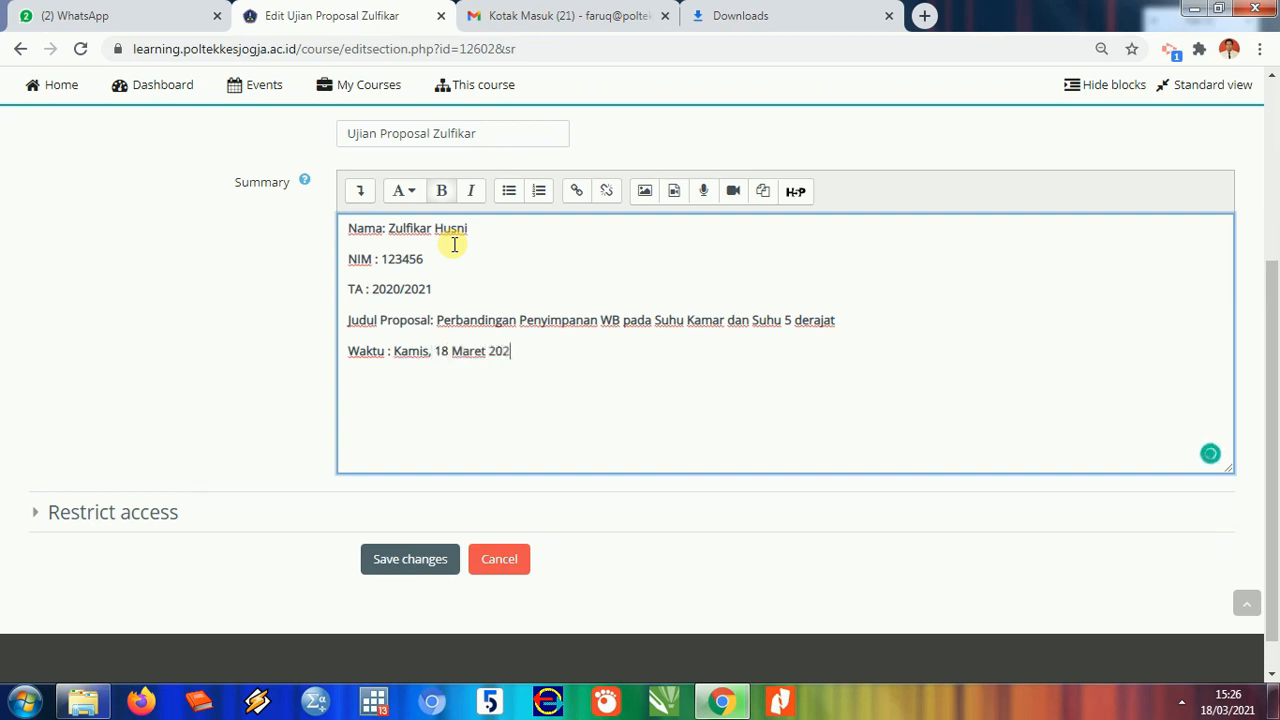
text(1)
text(Pukul )
text(:)
text(15.0)
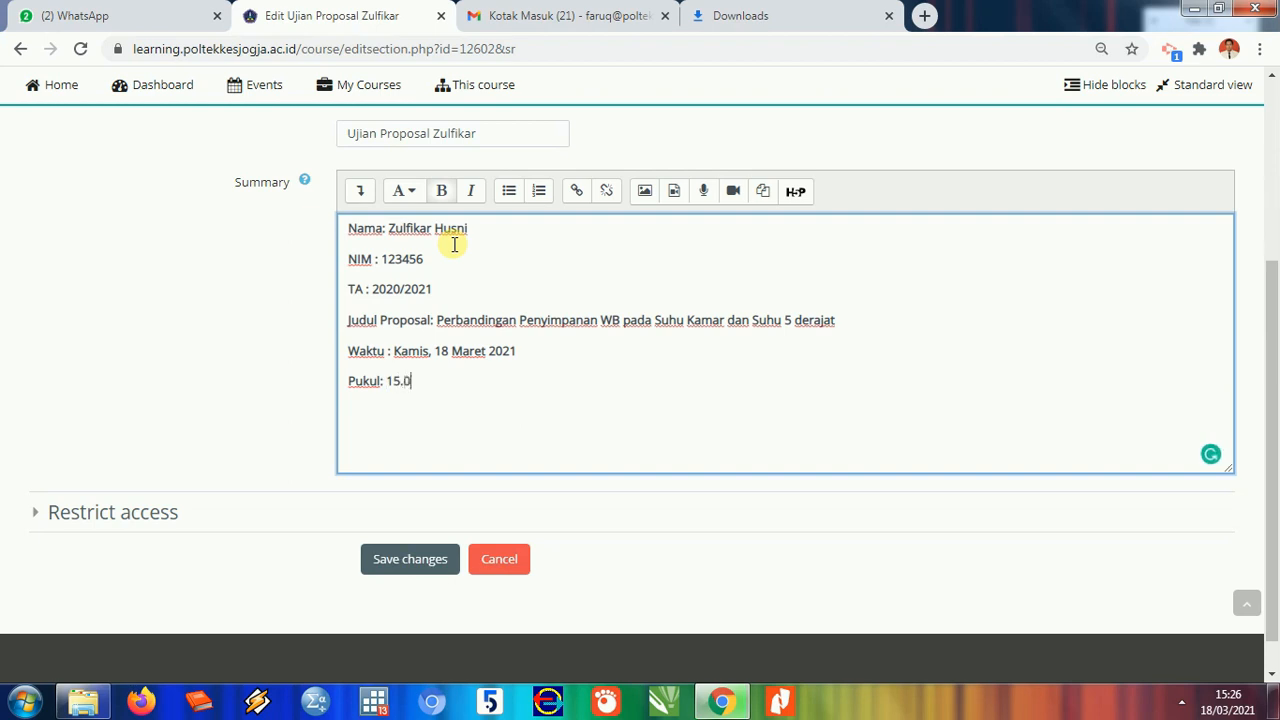
text(0/)
text(s)
text(s)
text(/d Sele)
text(sai)
key(Return)
- Type 'Penguji:' and list three numbered examiners with degrees M.Sc, SKM, MKM and M.Sc
text(Penguji)
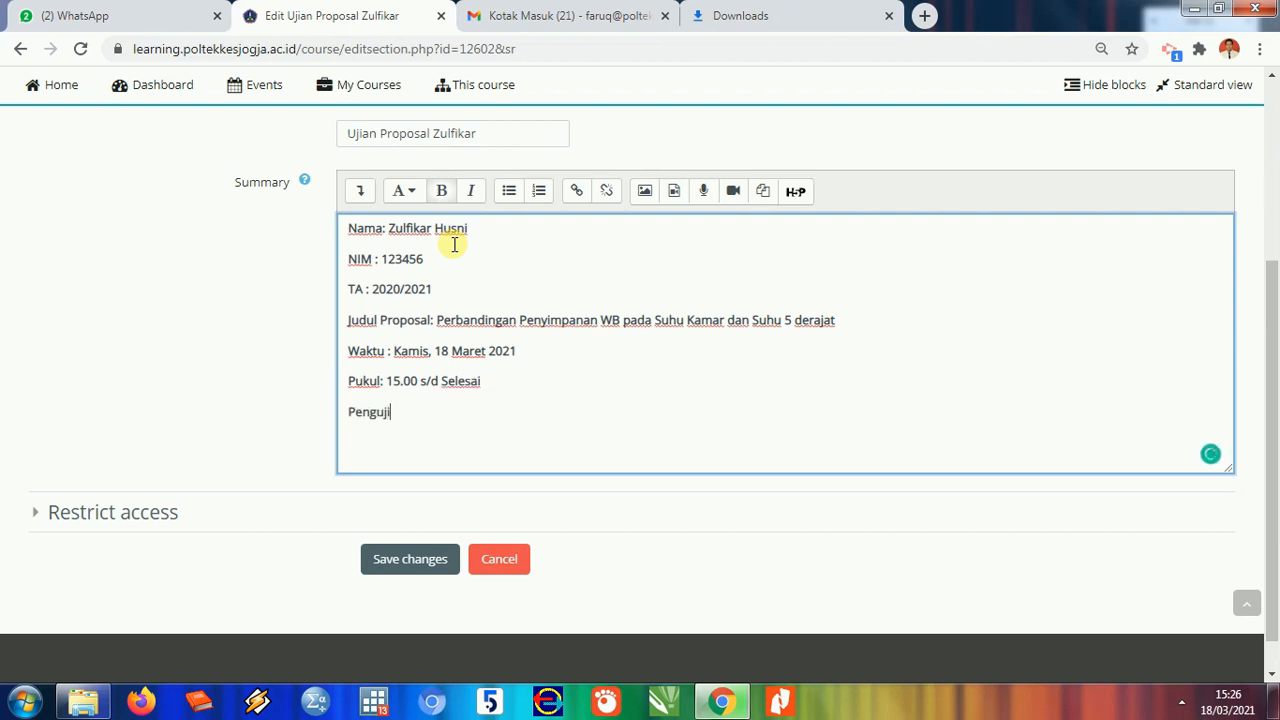
text(:)
key(Return)
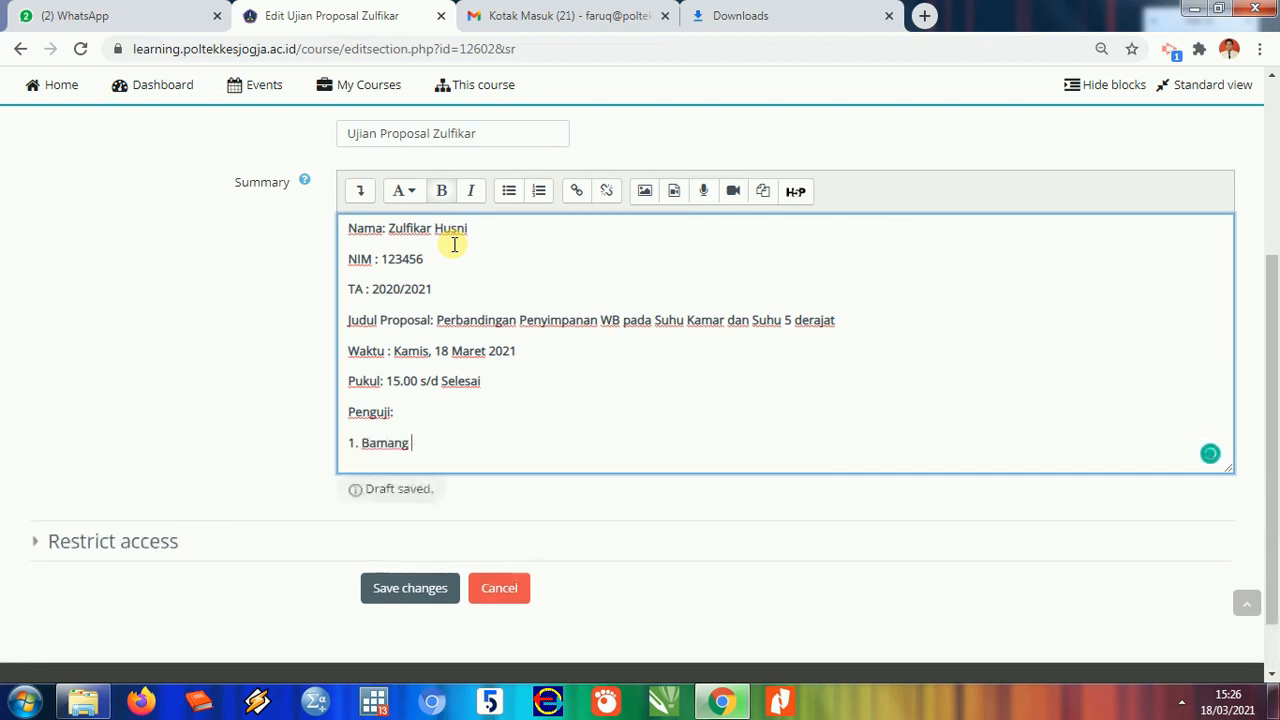
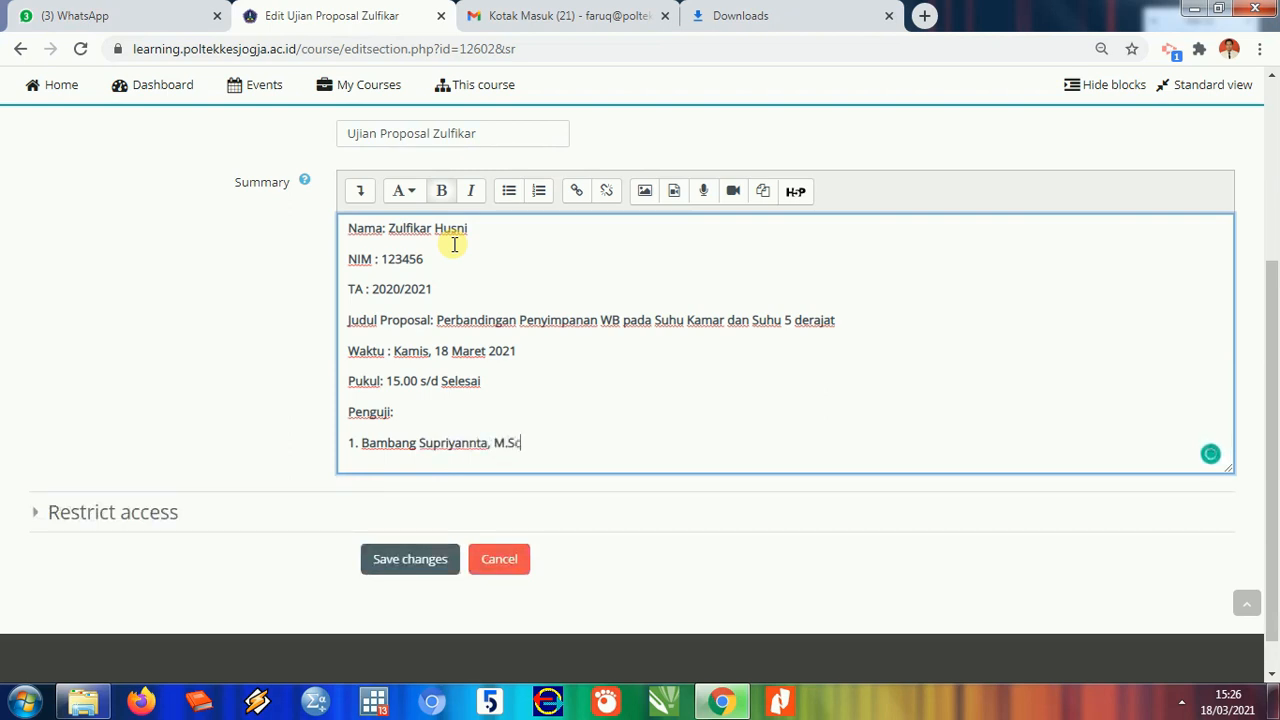
key(Return)
text(2. S)
text(isti)
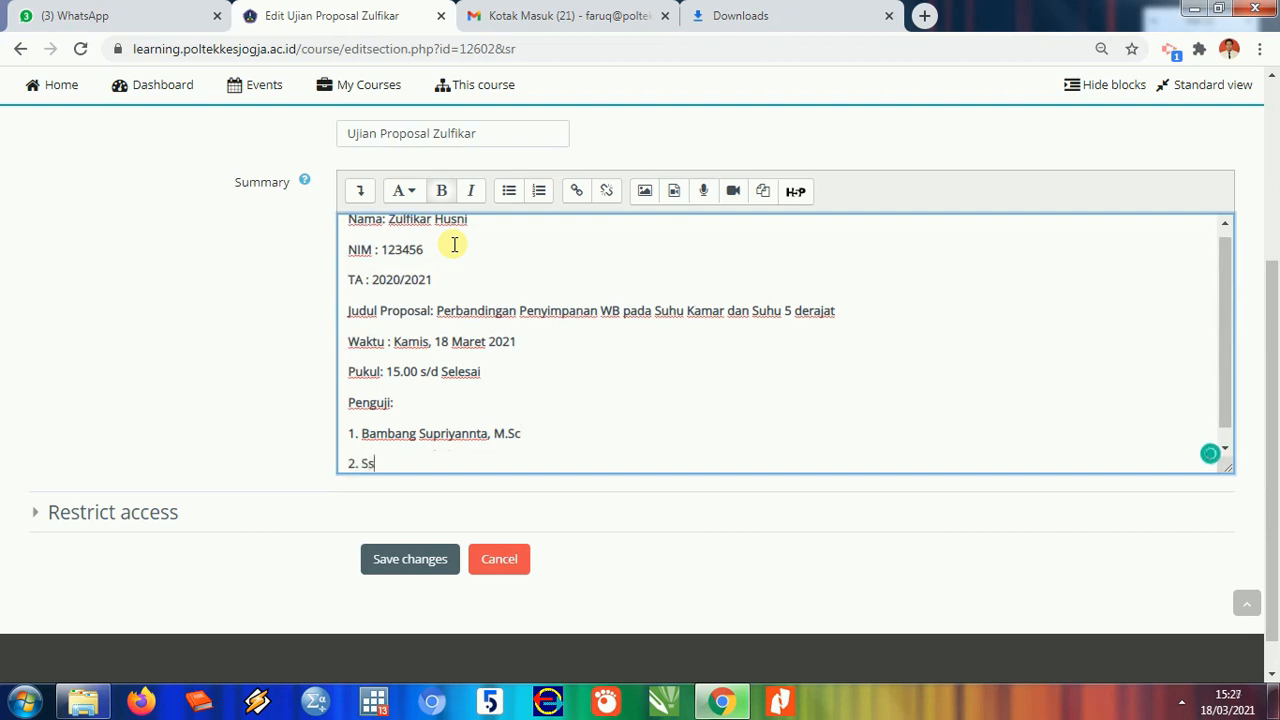
text(yono, SKM,MKM)
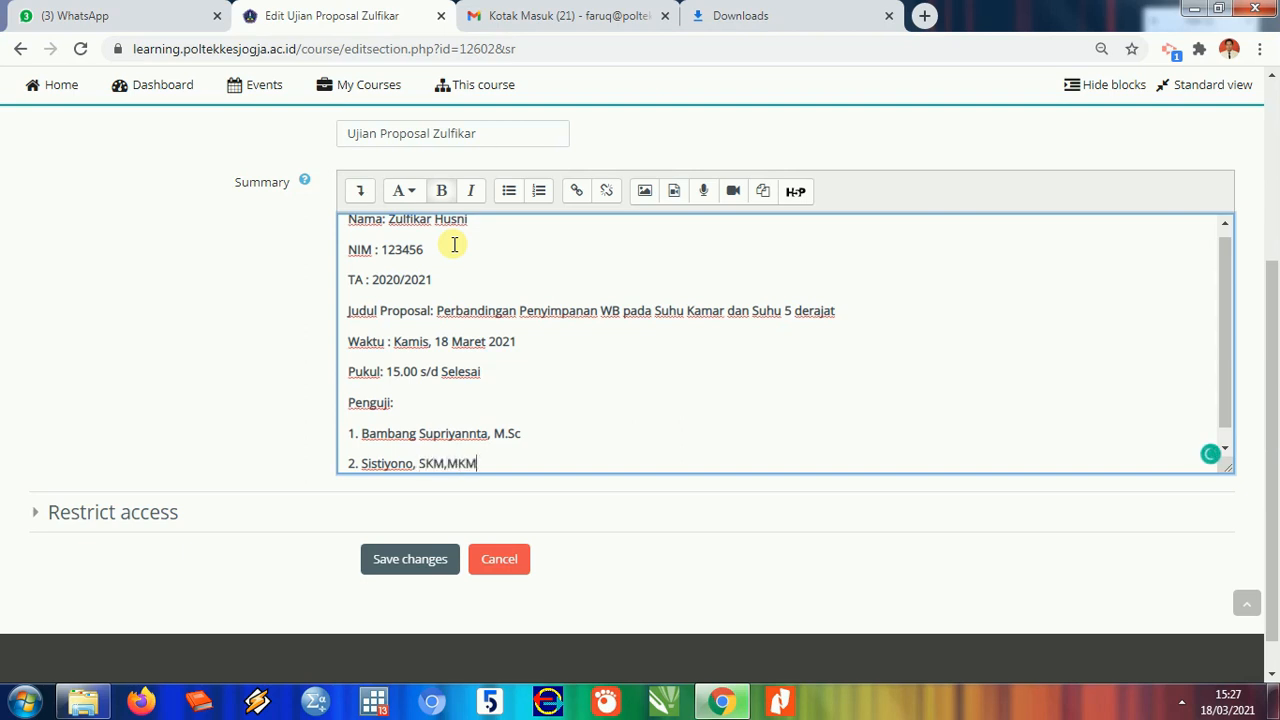
key(Return)
text(3)
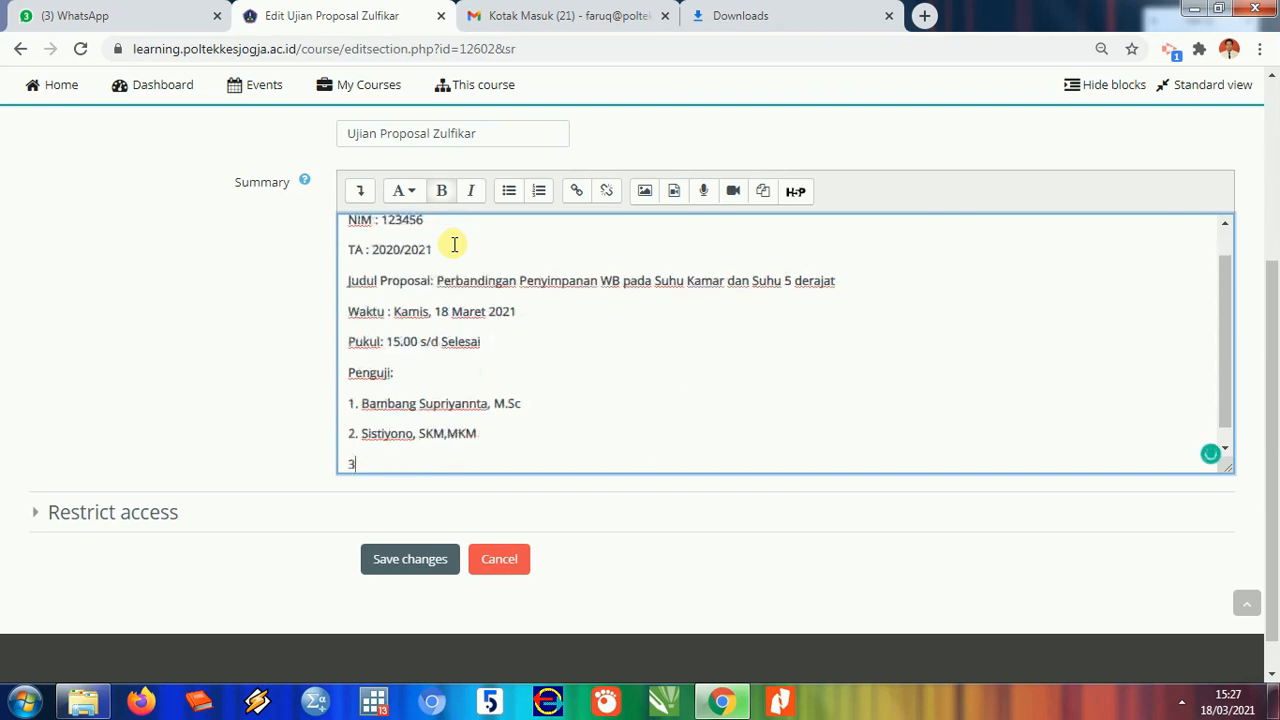
text(. Sujono, M.Sc)
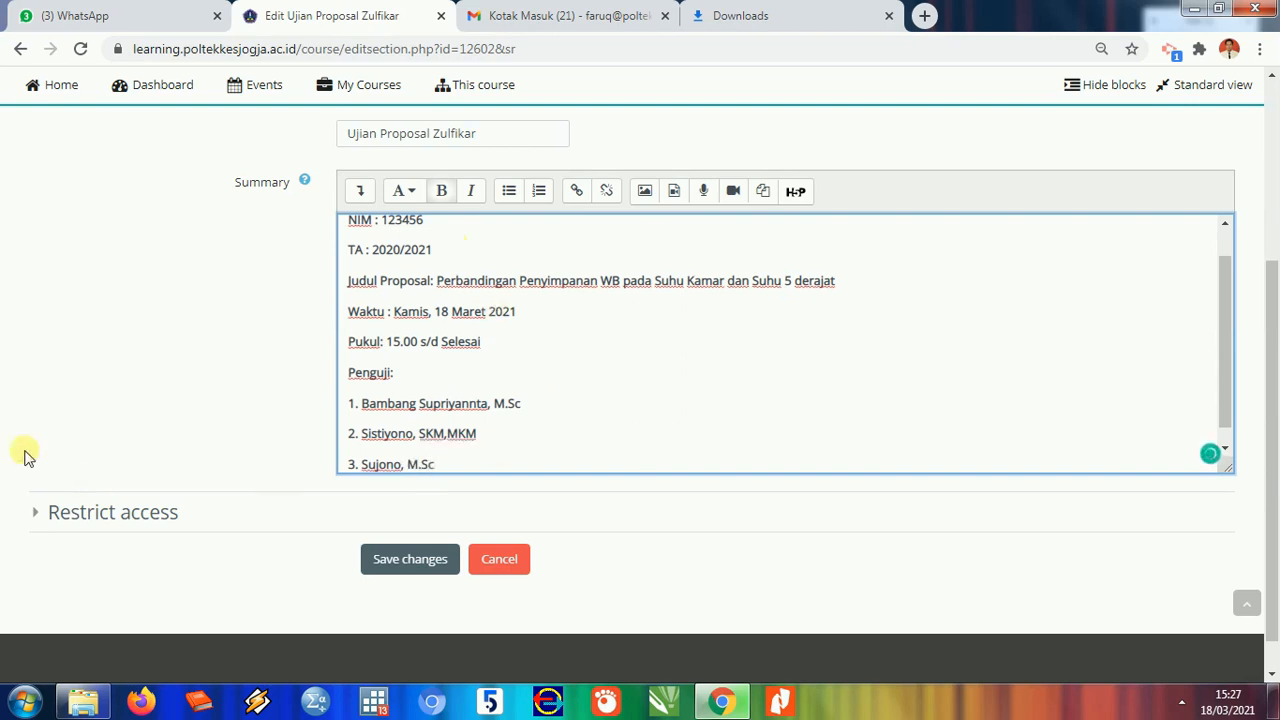
scroll(380, 345, down, 1)
- Save the section summary changes after briefly opening and leaving a new browser tab
drag(1229, 269, 1246, 337)
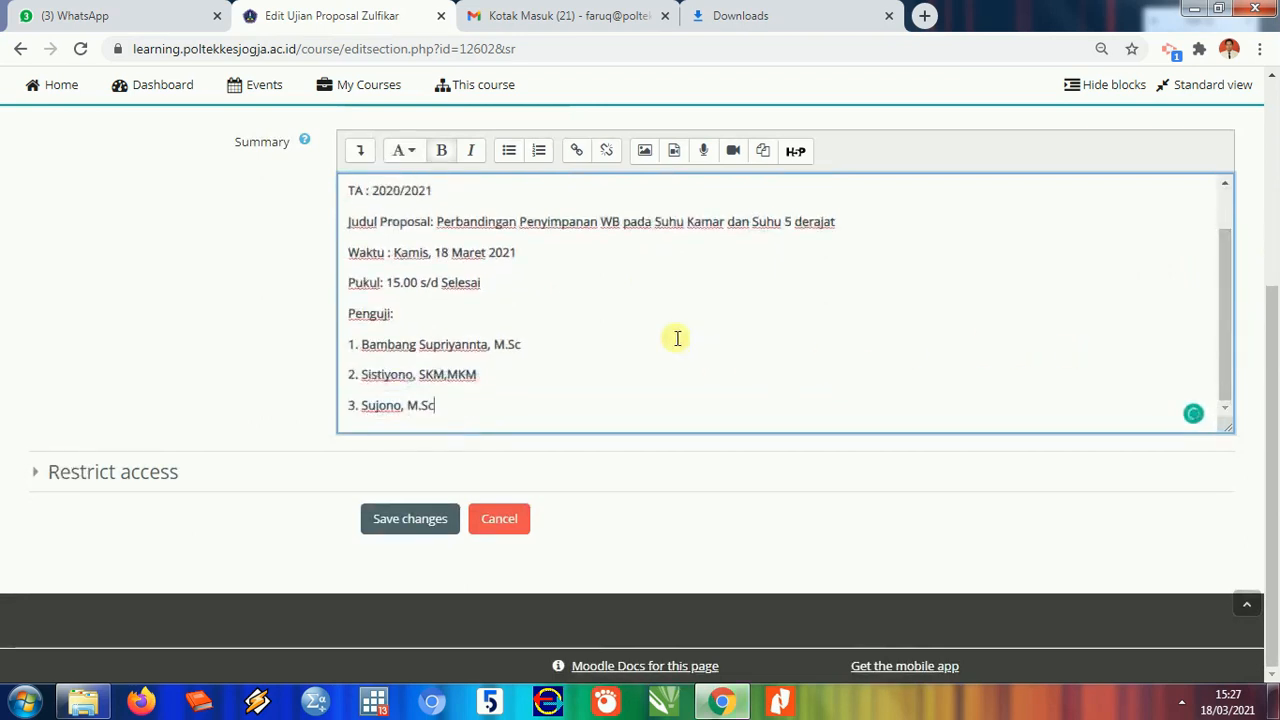
click(418, 518)
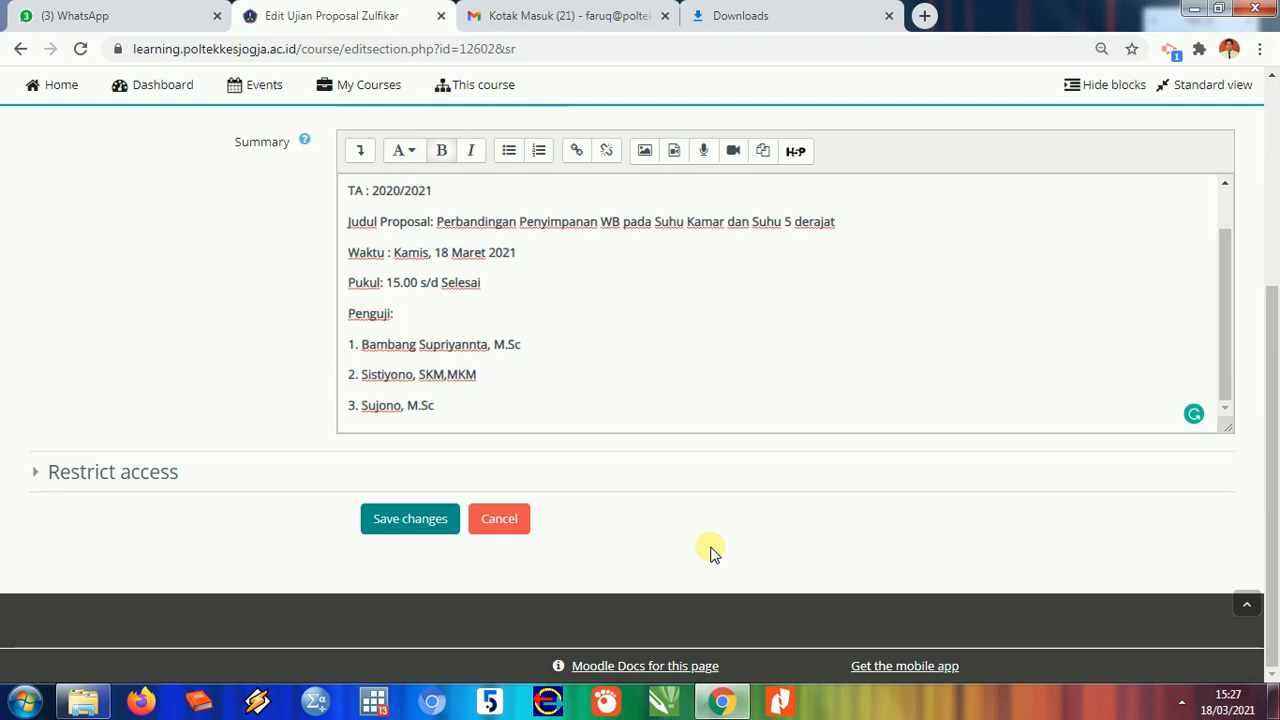
click(402, 528)
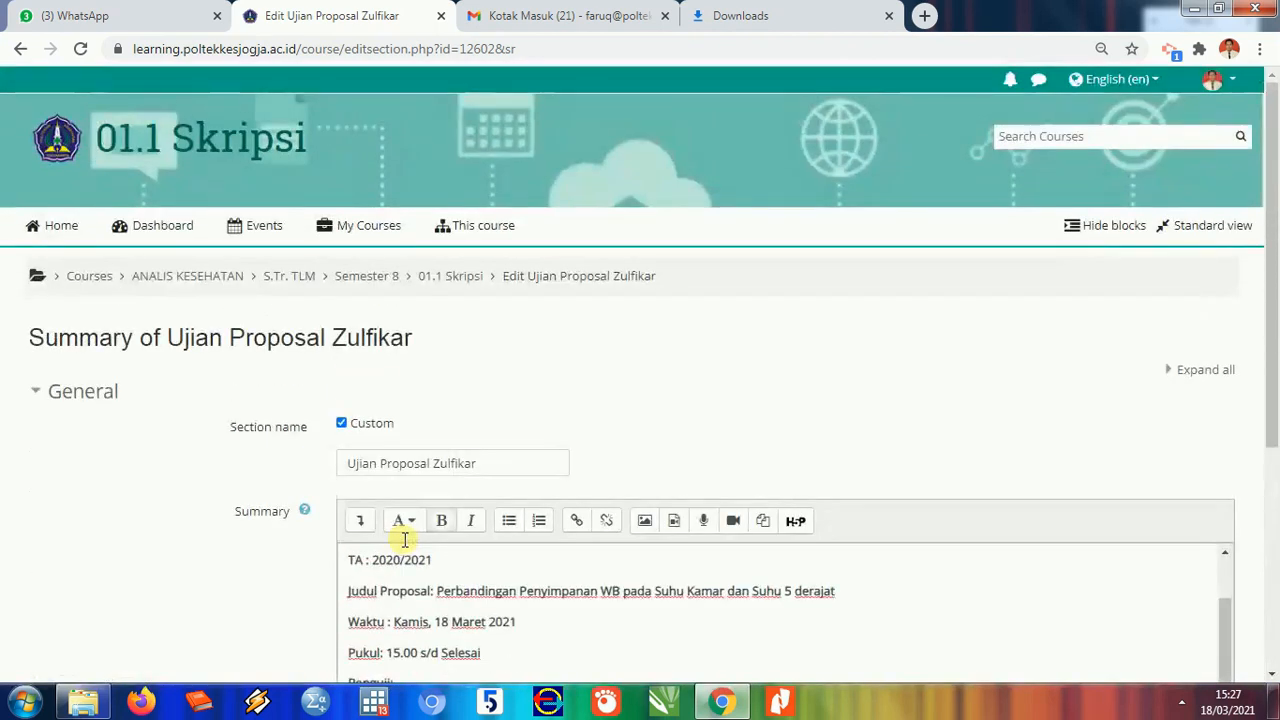
scroll(405, 540, down, 3)
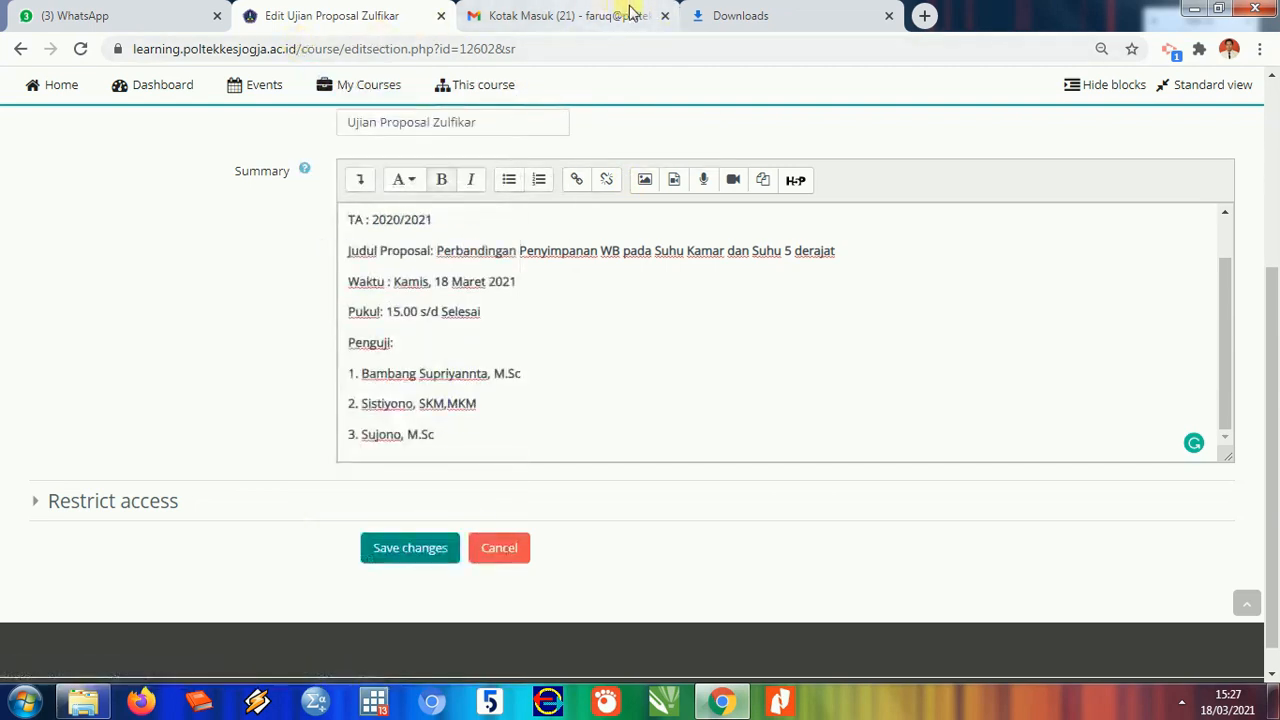
click(926, 12)
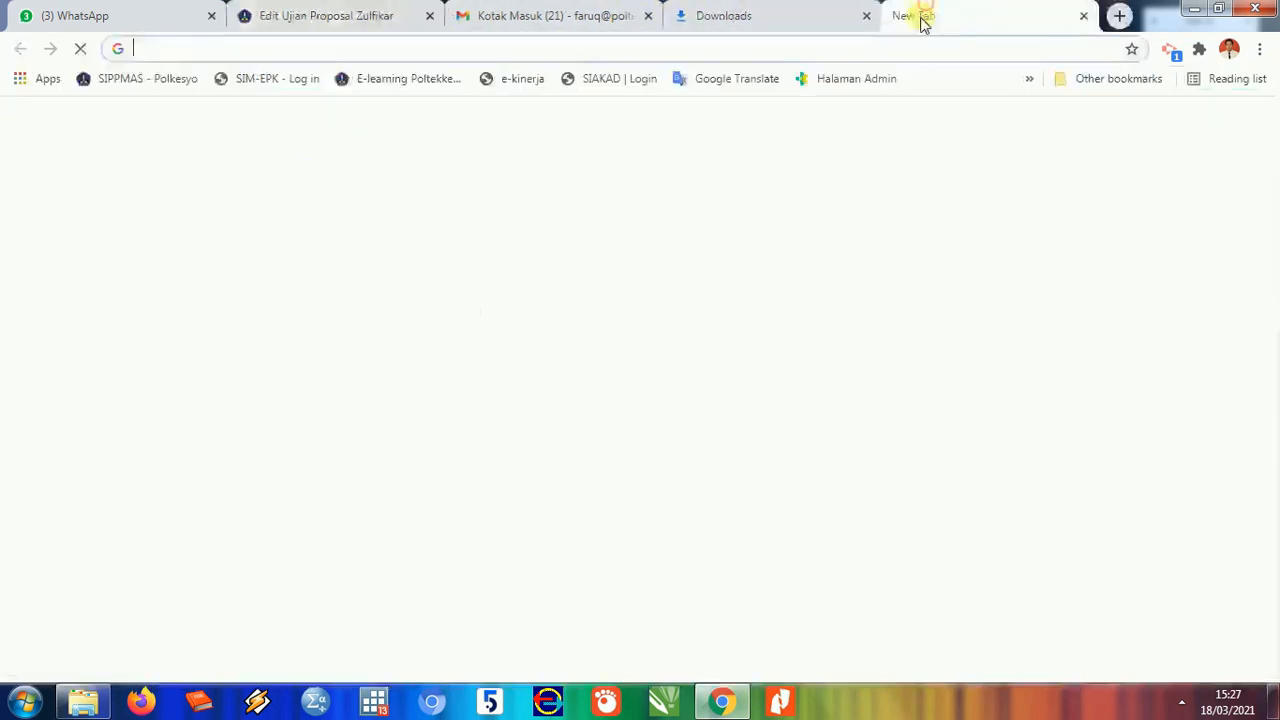
click(260, 14)
mouse_move(370, 100)
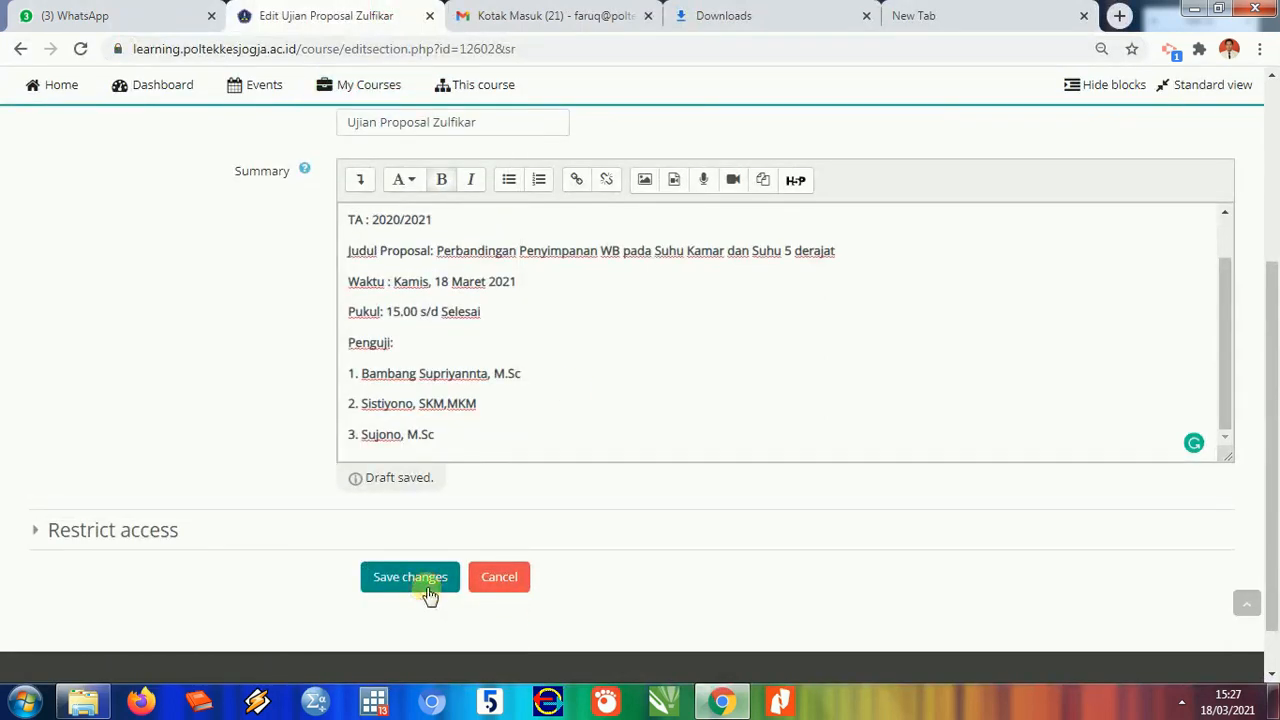
scroll(429, 594, down, 2)
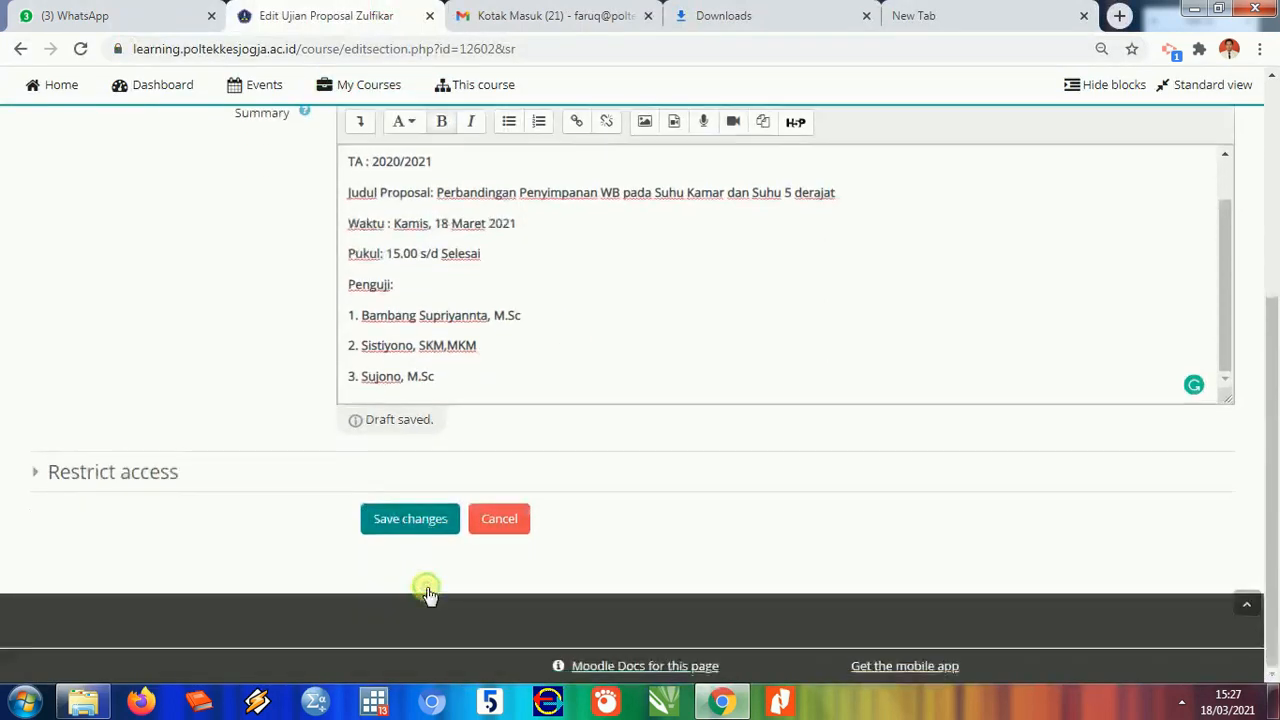
click(409, 522)
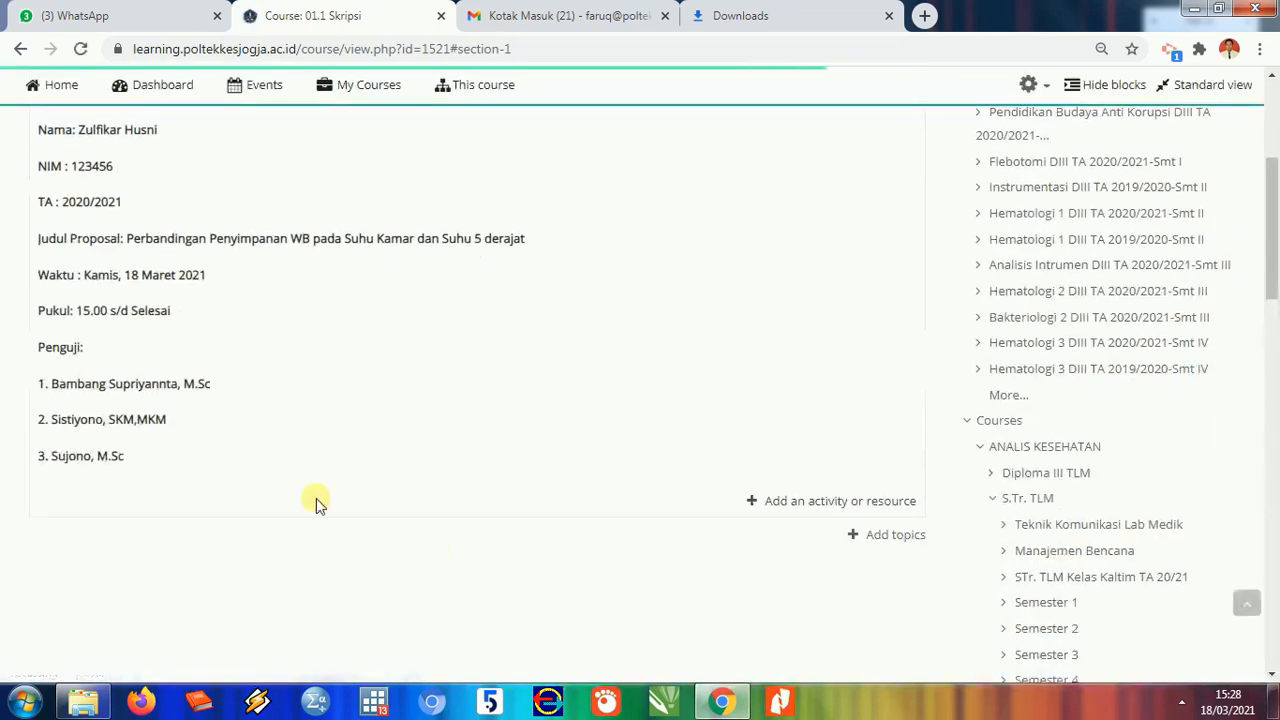
- Open the activity and resource chooser at the end of the Ujian Proposal section
scroll(255, 436, down, 3)
scroll(231, 309, up, 2)
scroll(229, 309, up, 1)
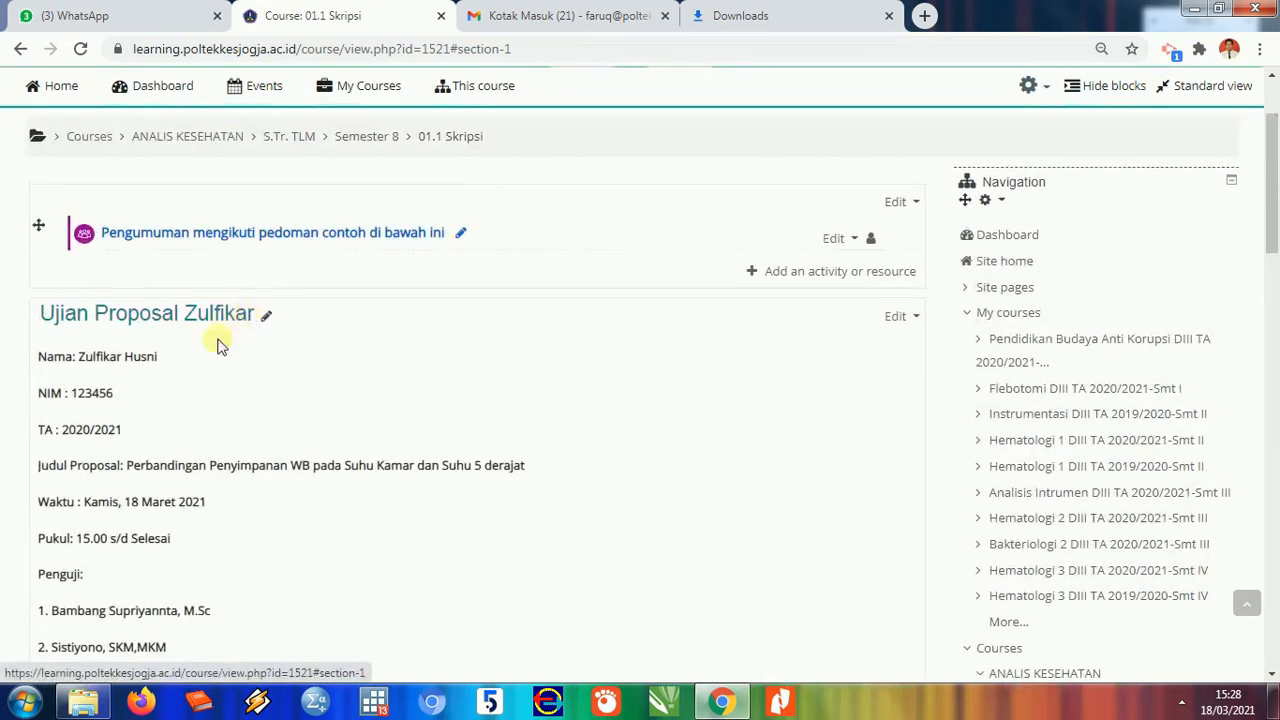
scroll(172, 368, down, 1)
scroll(172, 368, down, 3)
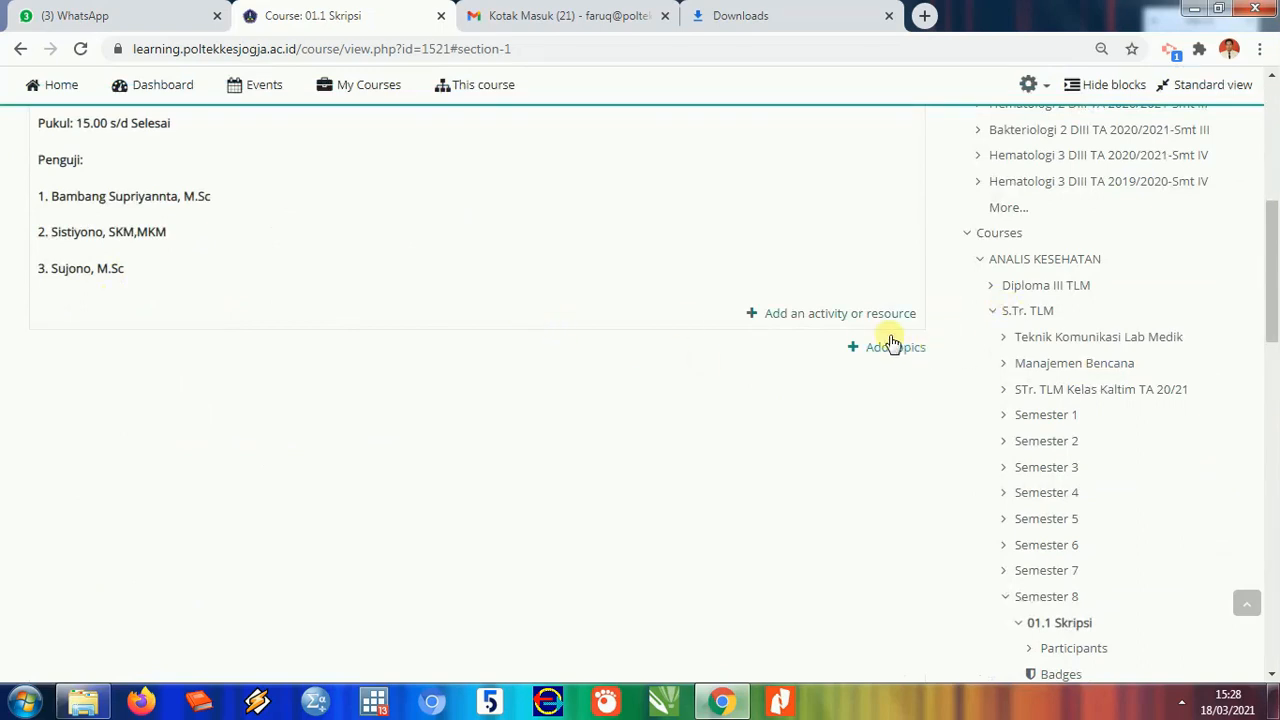
click(850, 318)
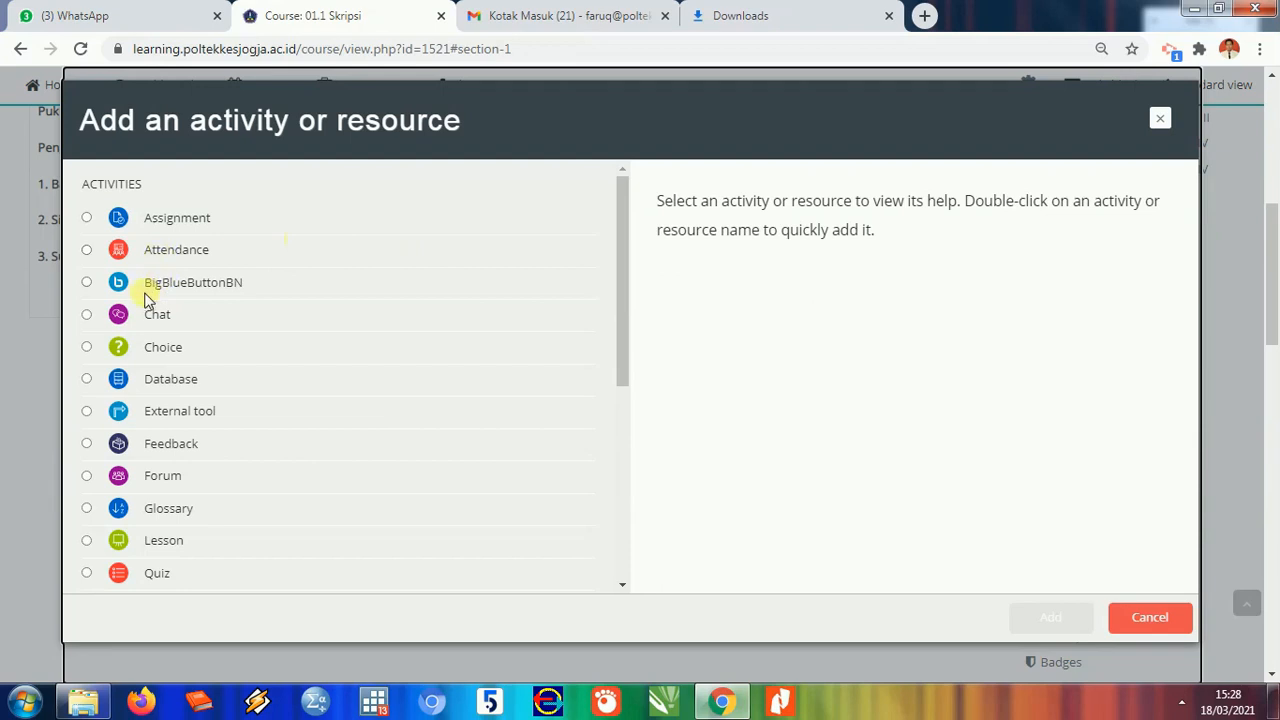
- Pick BigBlueButtonBN from the activity chooser and add it to the proposal exam section
click(1160, 118)
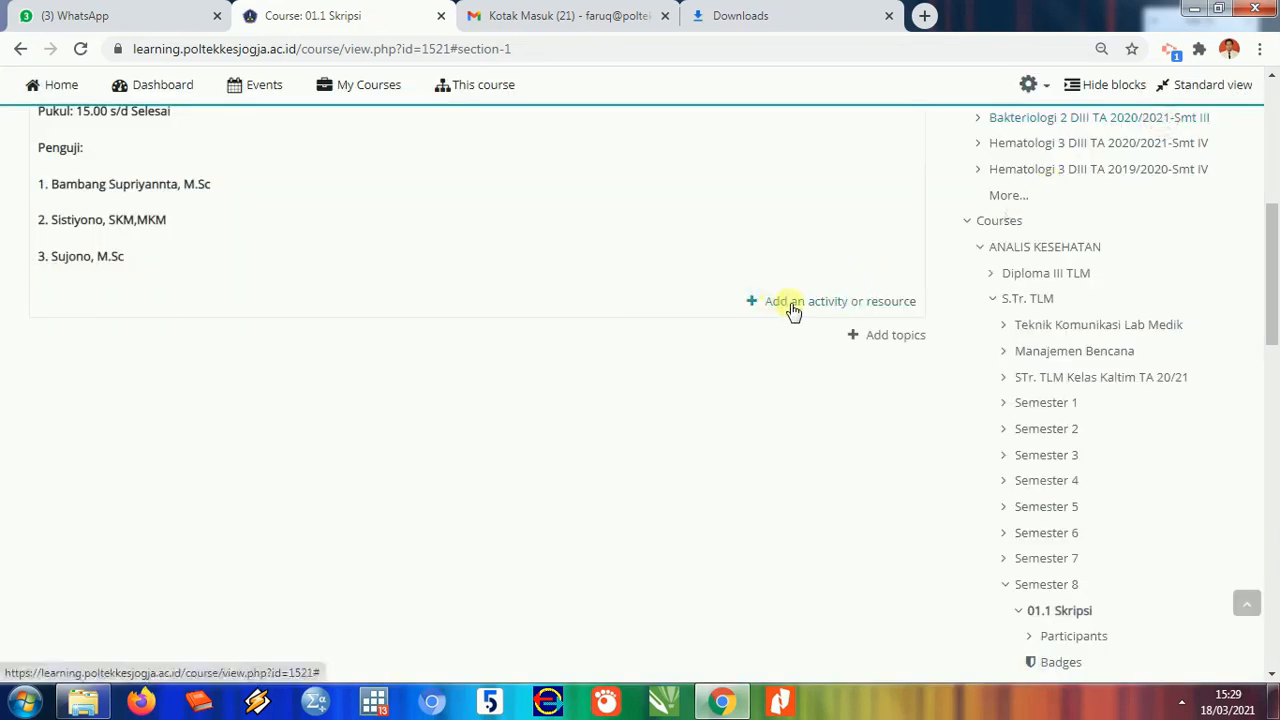
click(877, 302)
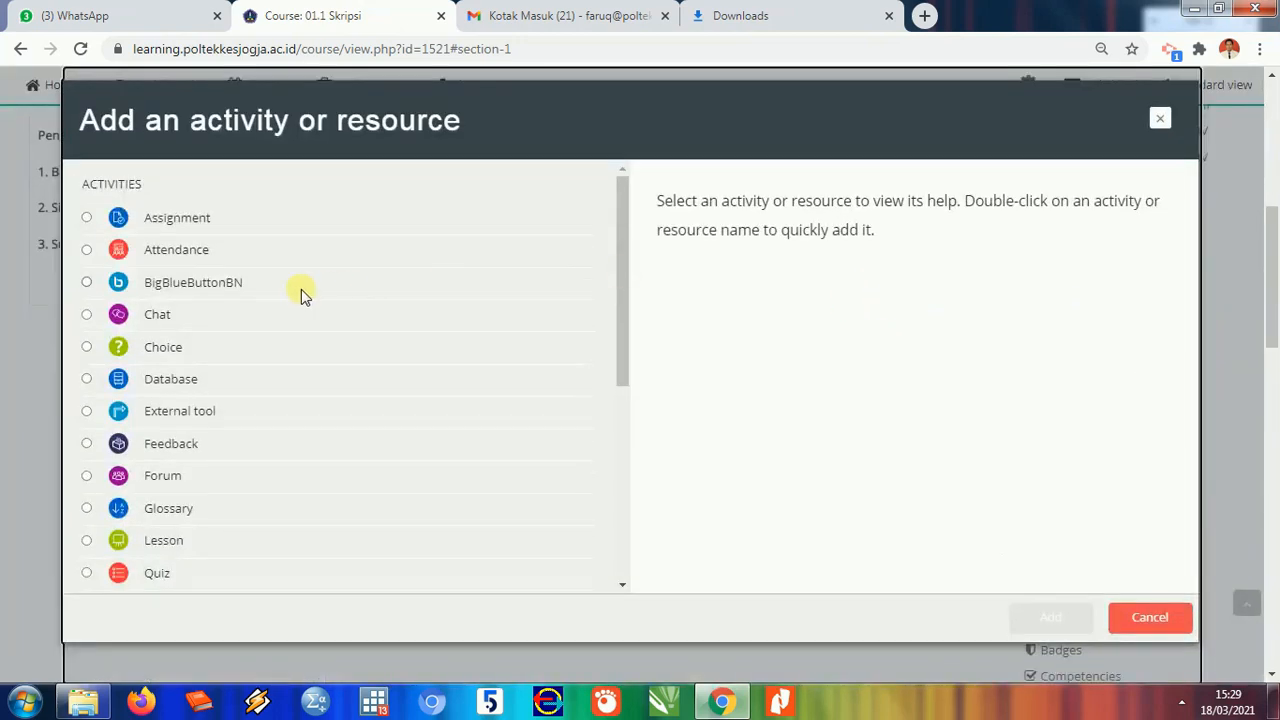
click(180, 289)
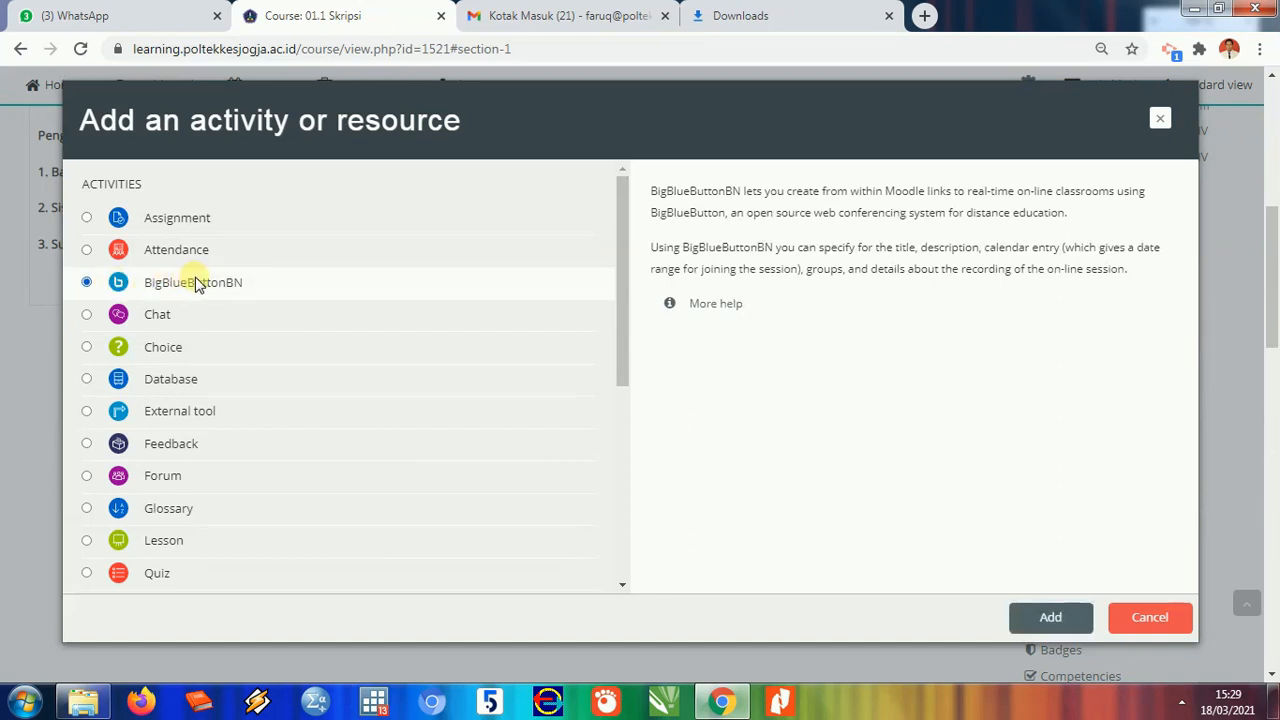
click(1055, 617)
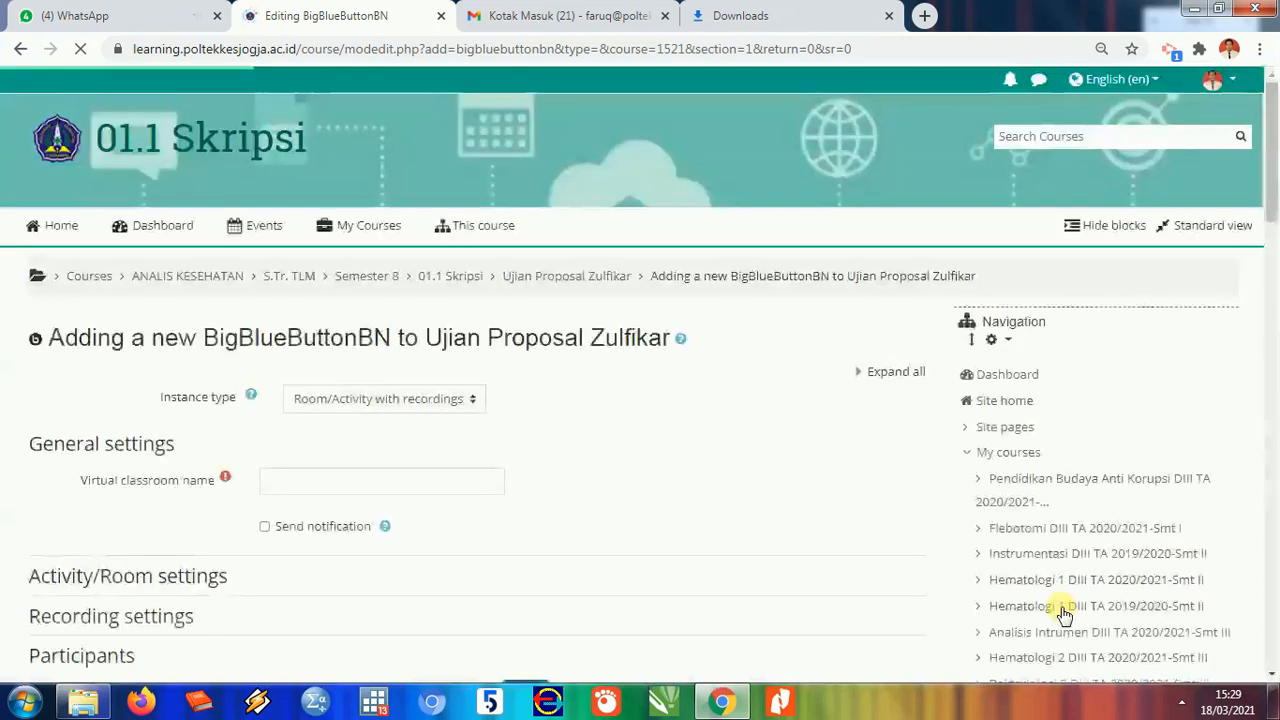
- Enter the student's name as the virtual classroom name
scroll(1022, 581, down, 2)
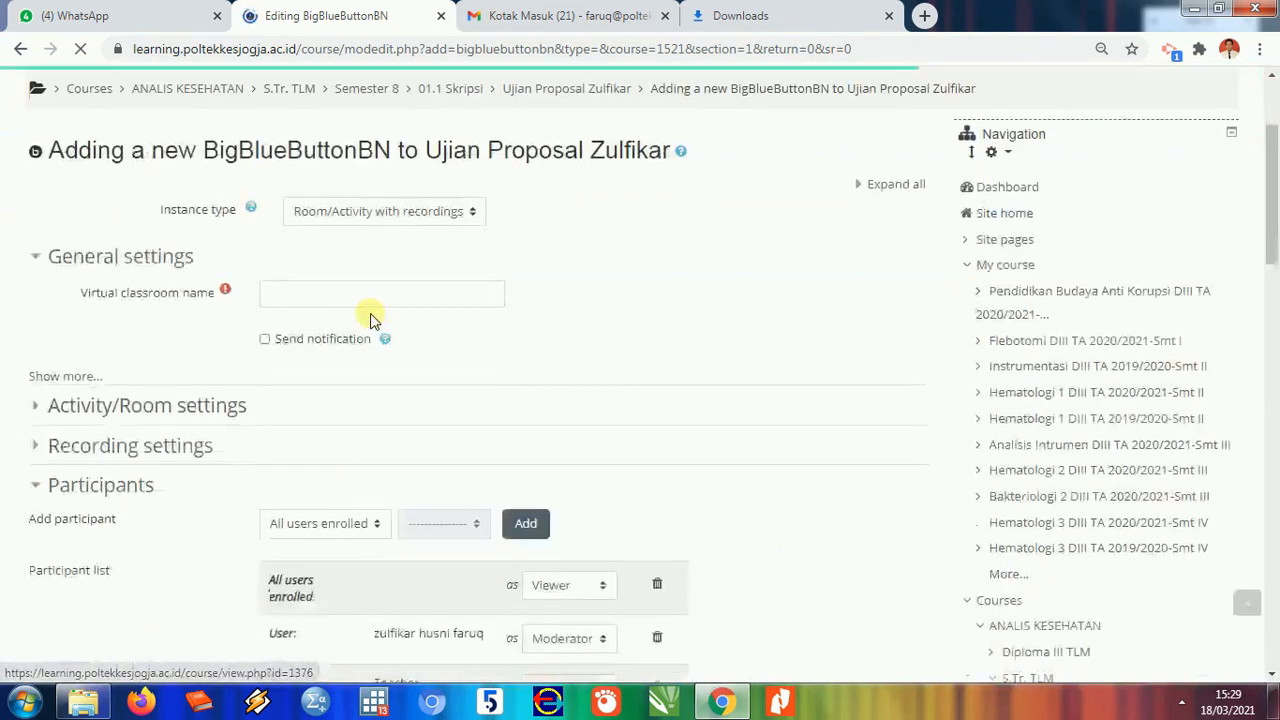
click(328, 250)
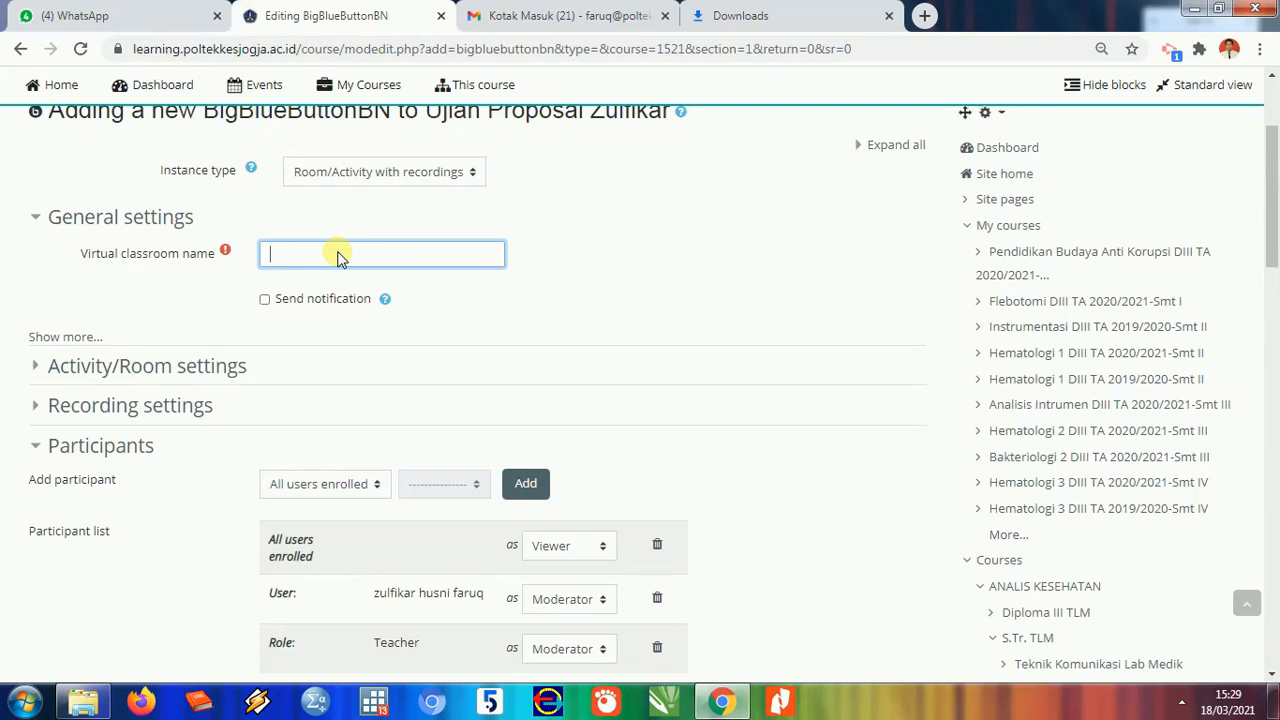
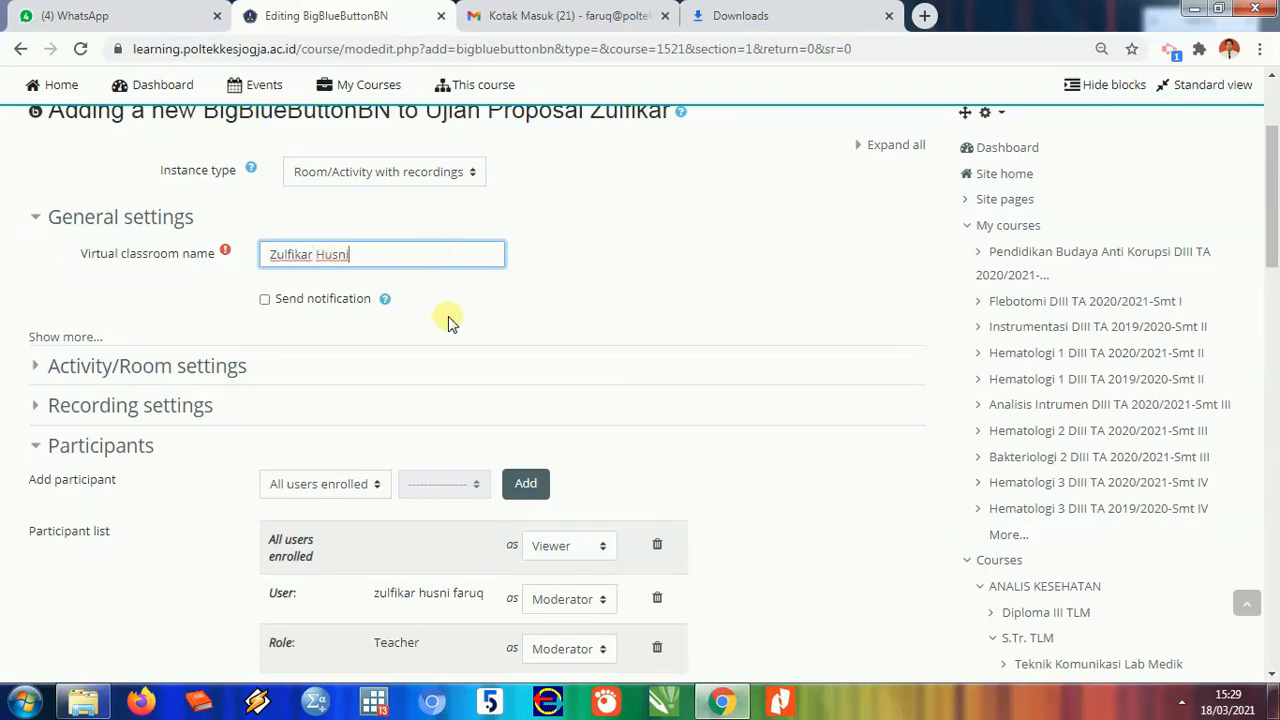
click(238, 352)
- Set the welcome message to 'Selamat Datang' and enable Wait for moderator
scroll(400, 285, down, 2)
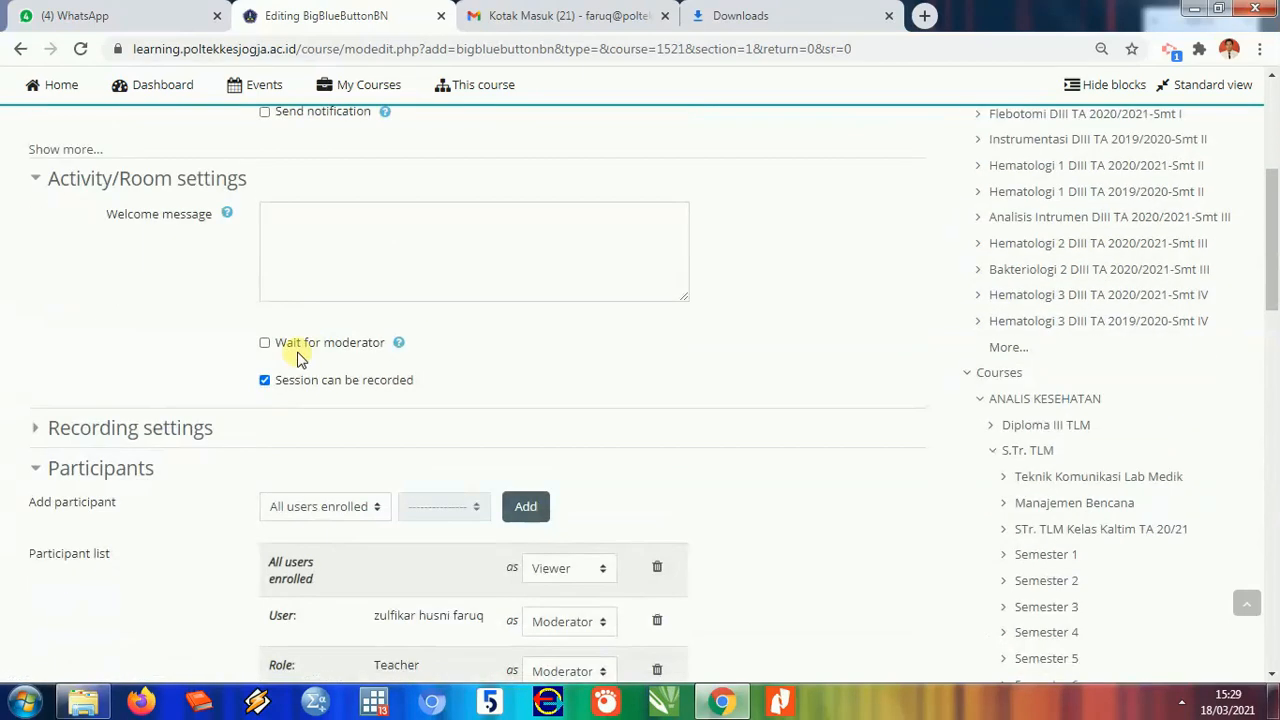
click(322, 225)
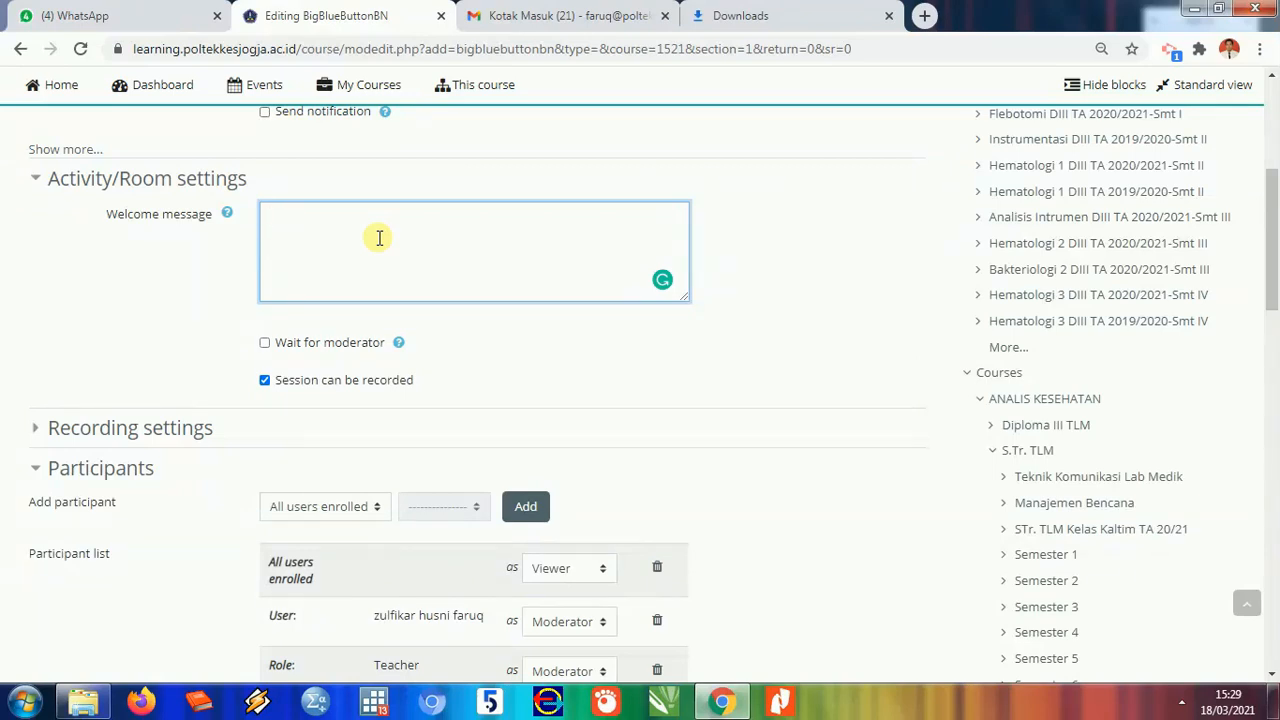
text(mat )
text(Dar)
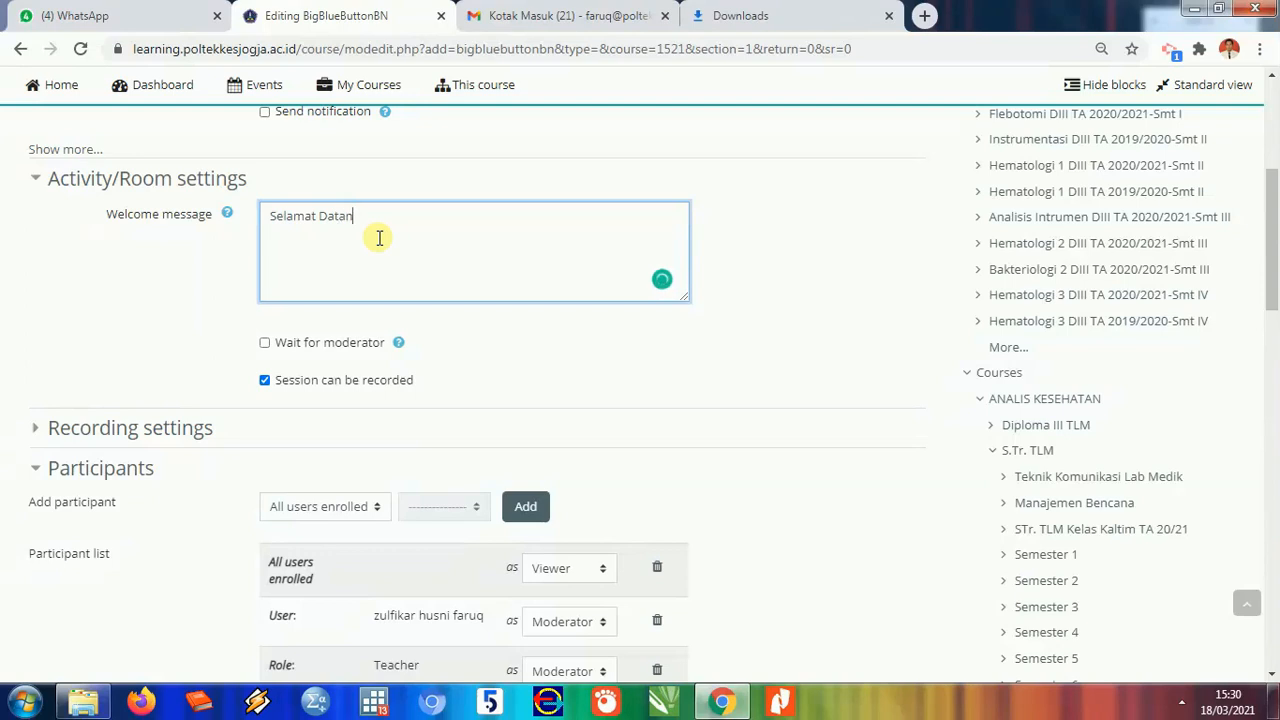
click(331, 345)
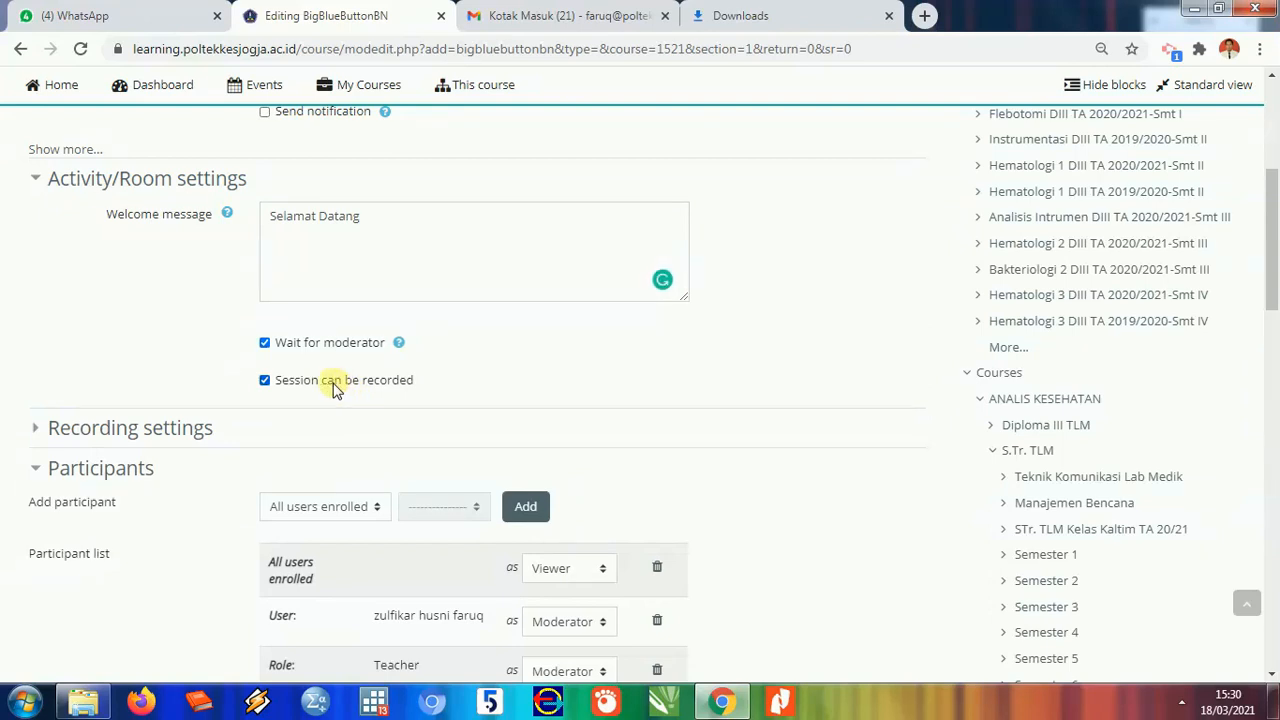
click(206, 430)
scroll(222, 420, down, 3)
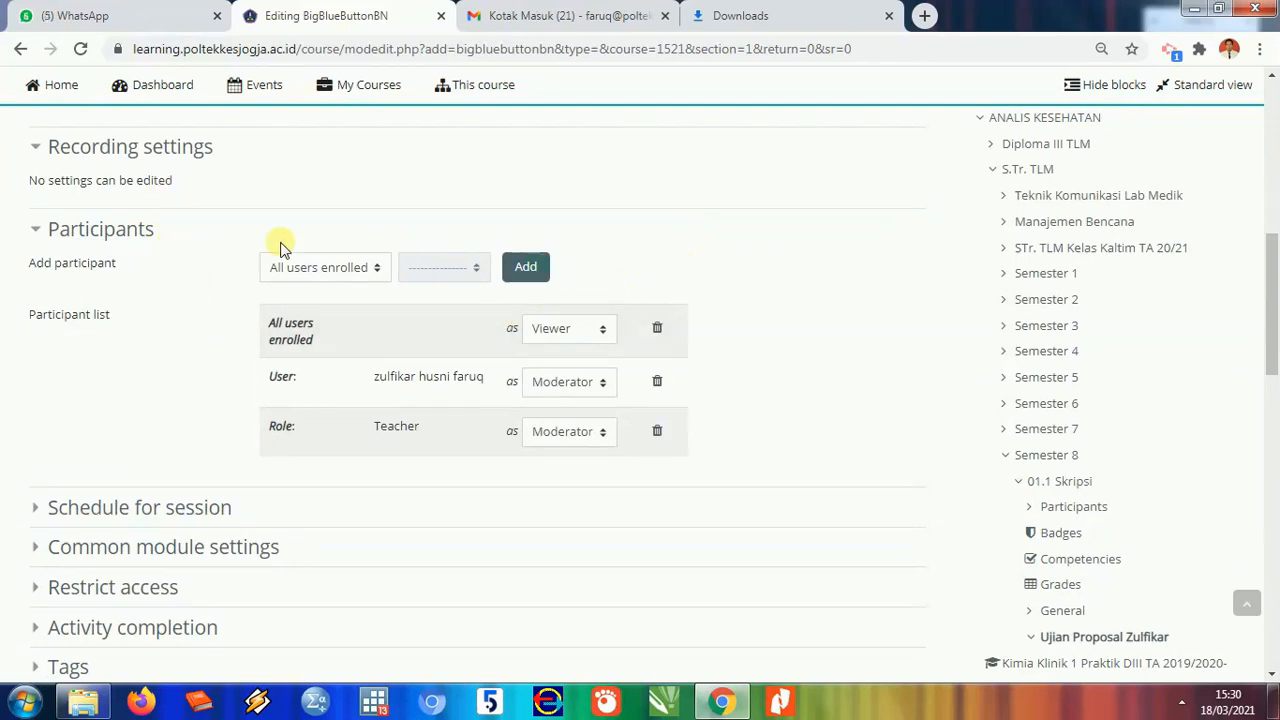
- Enable the join-open time and set it to 18 March 2021 at 15:00
scroll(188, 392, down, 1)
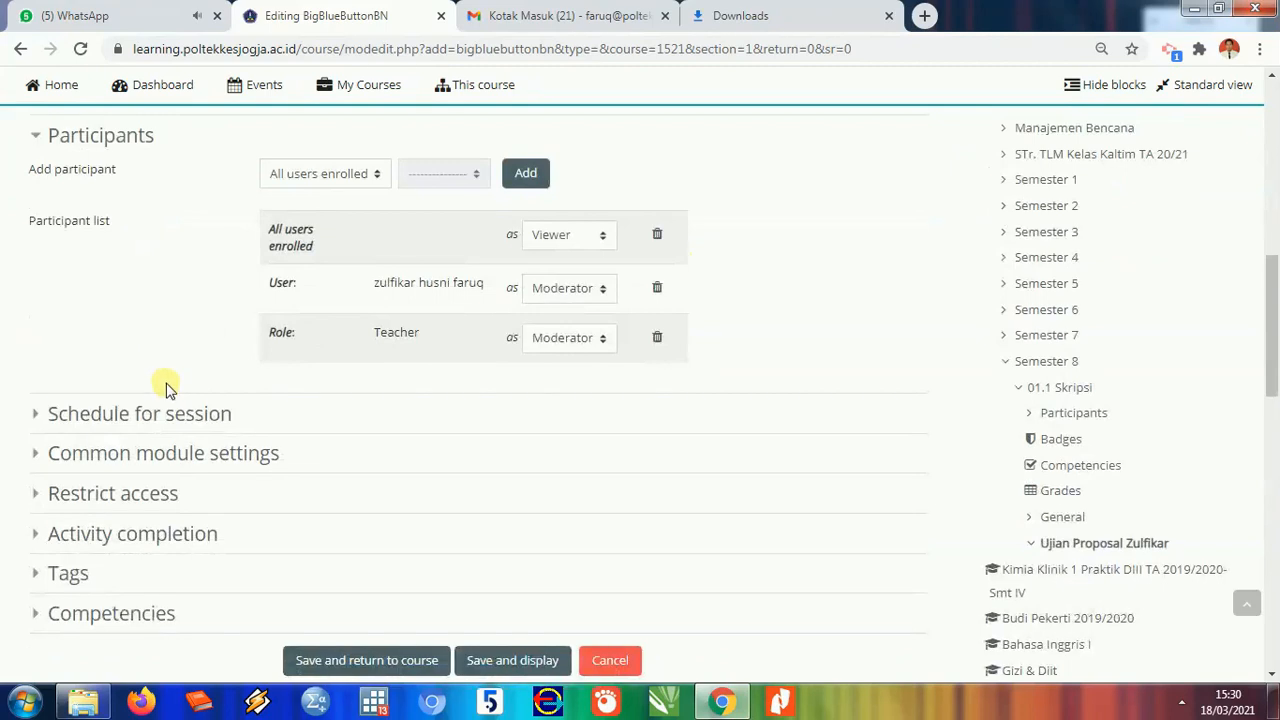
click(490, 418)
scroll(510, 412, down, 2)
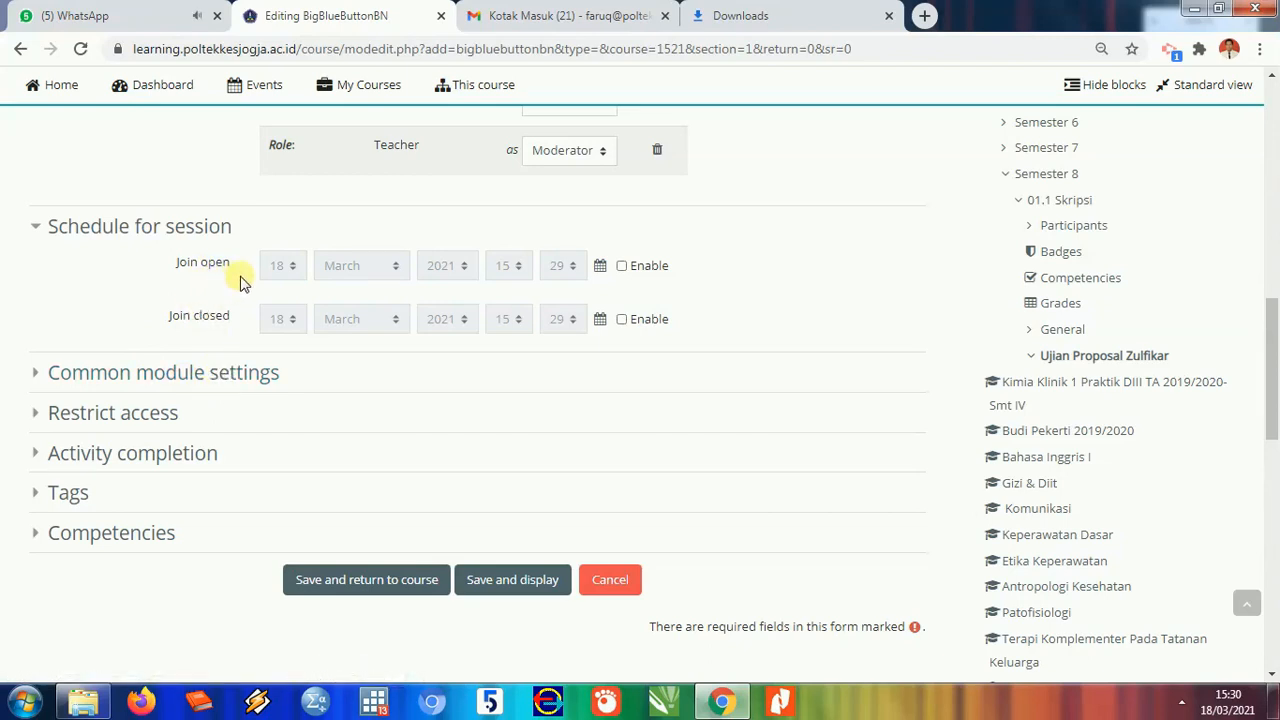
click(643, 268)
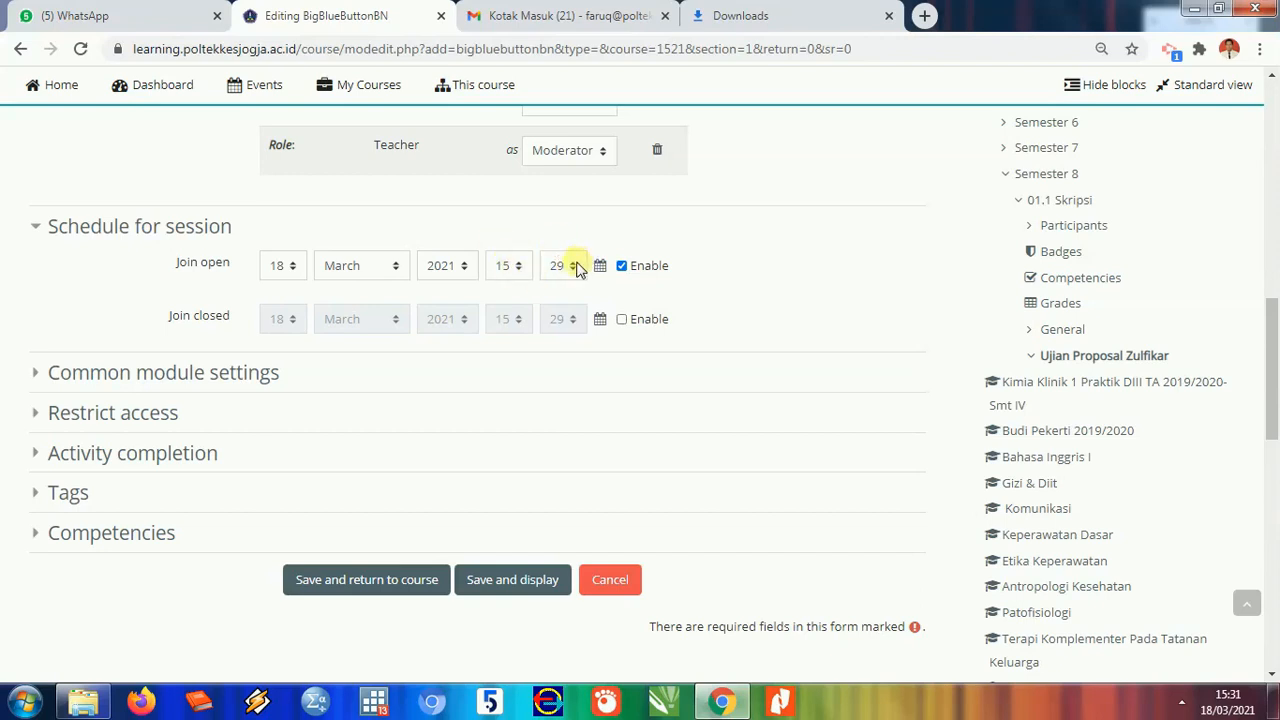
click(573, 266)
scroll(560, 320, up, 4)
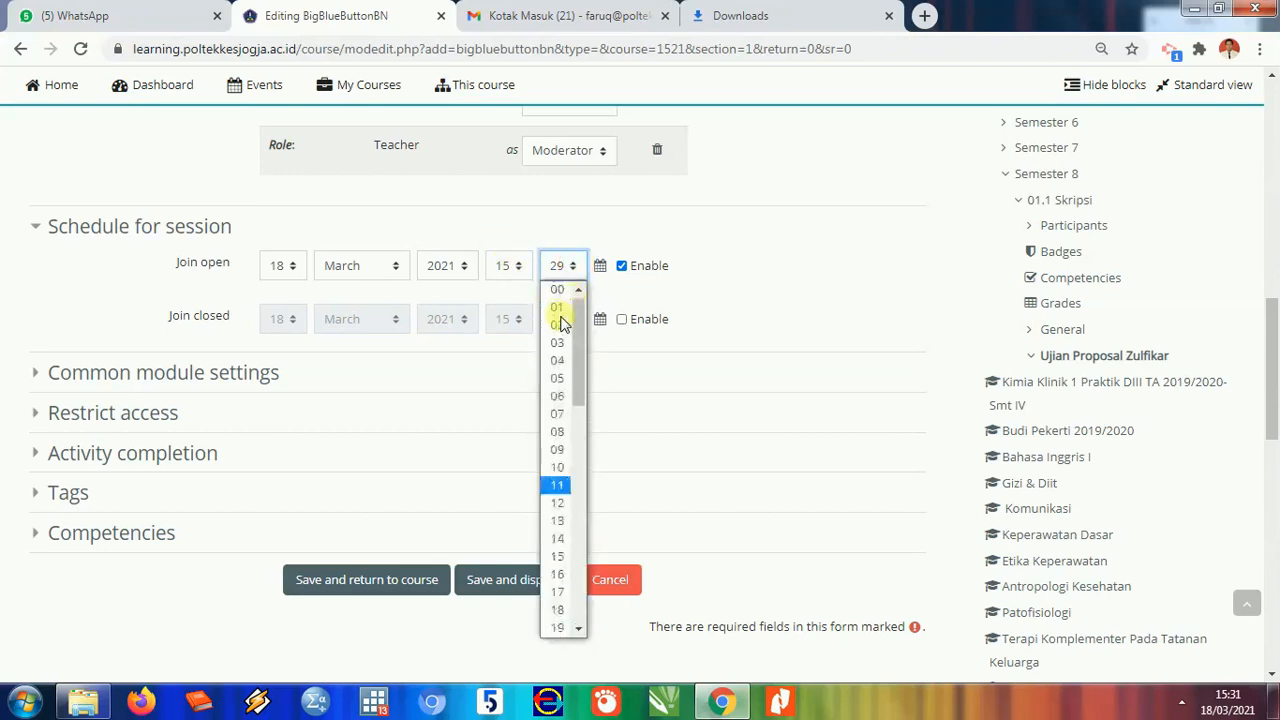
click(557, 290)
click(722, 245)
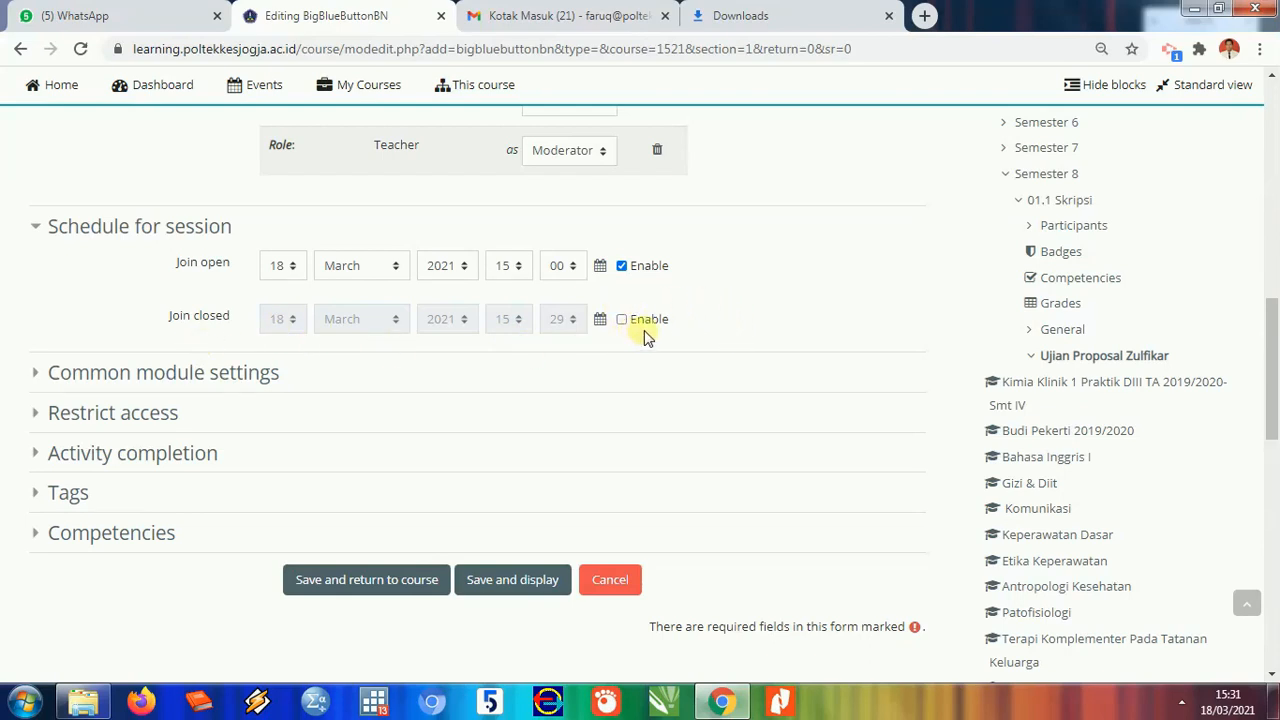
click(222, 386)
- Expand the Restrict access, Activity completion, Tags and Competencies sections to review them
scroll(232, 398, down, 3)
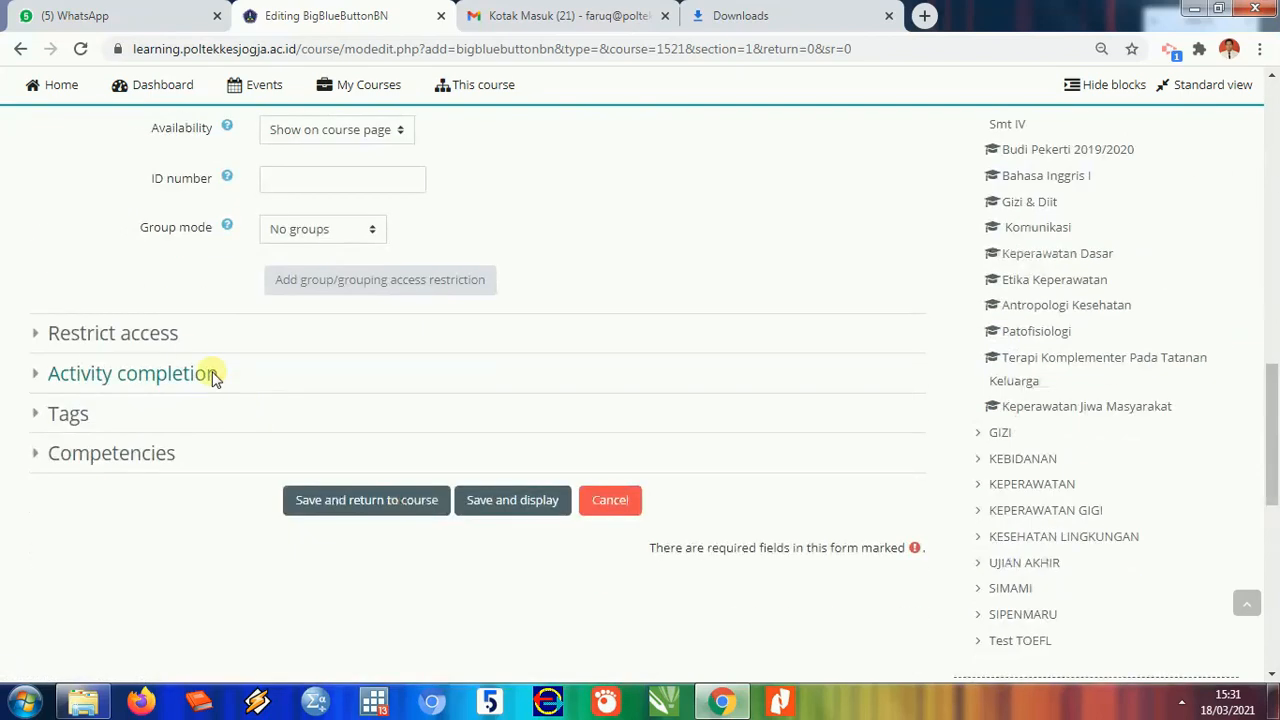
click(174, 340)
scroll(222, 390, down, 2)
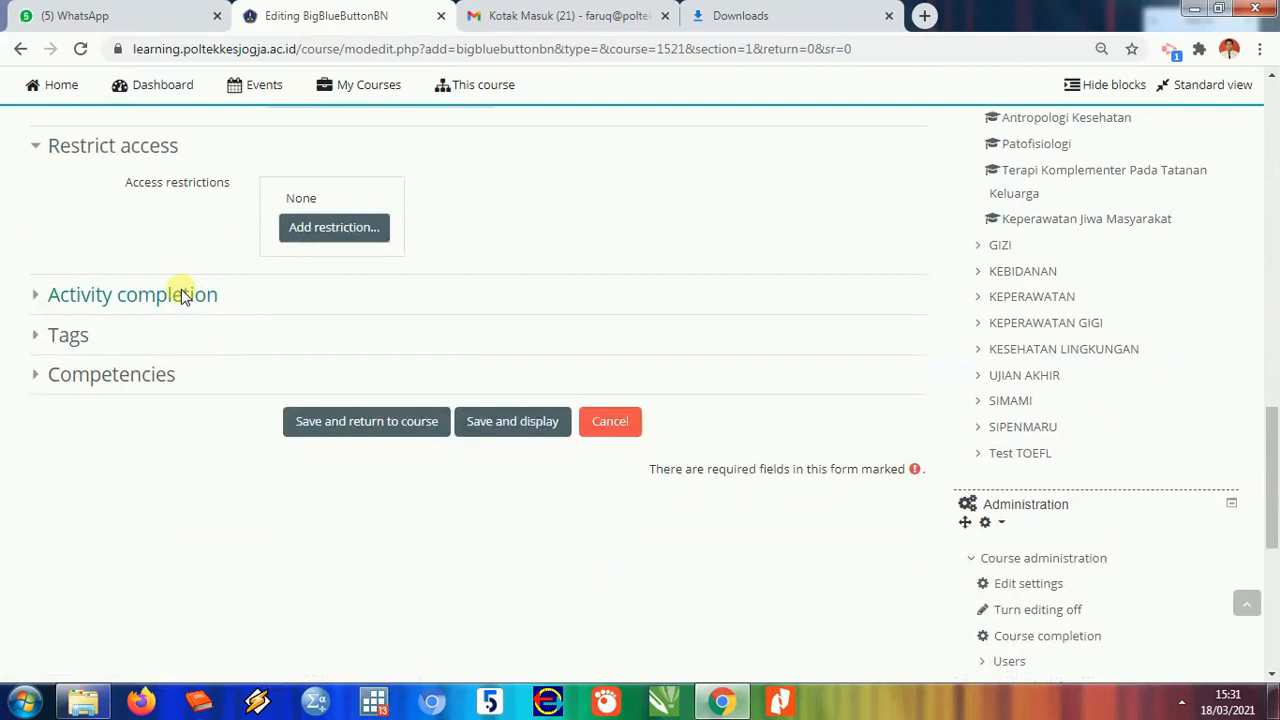
click(170, 295)
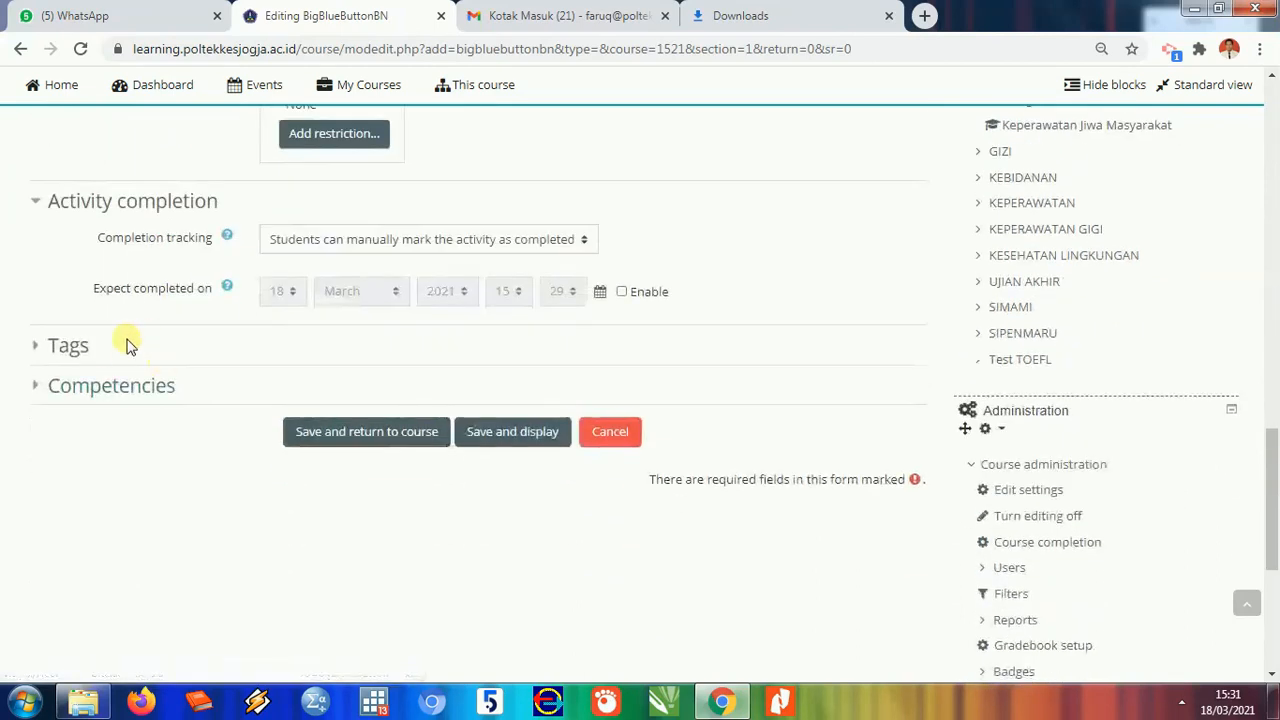
click(82, 352)
click(133, 468)
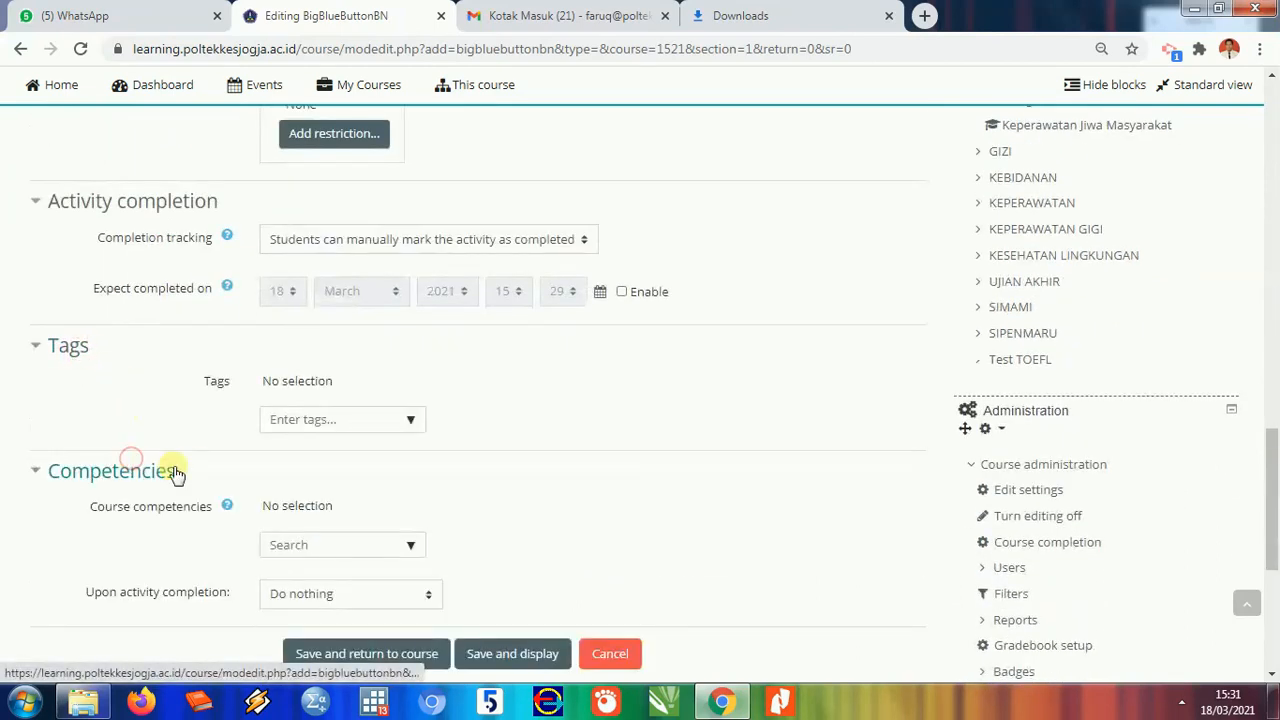
- Look back over the form, then save the room and return to the course
scroll(500, 445, down, 2)
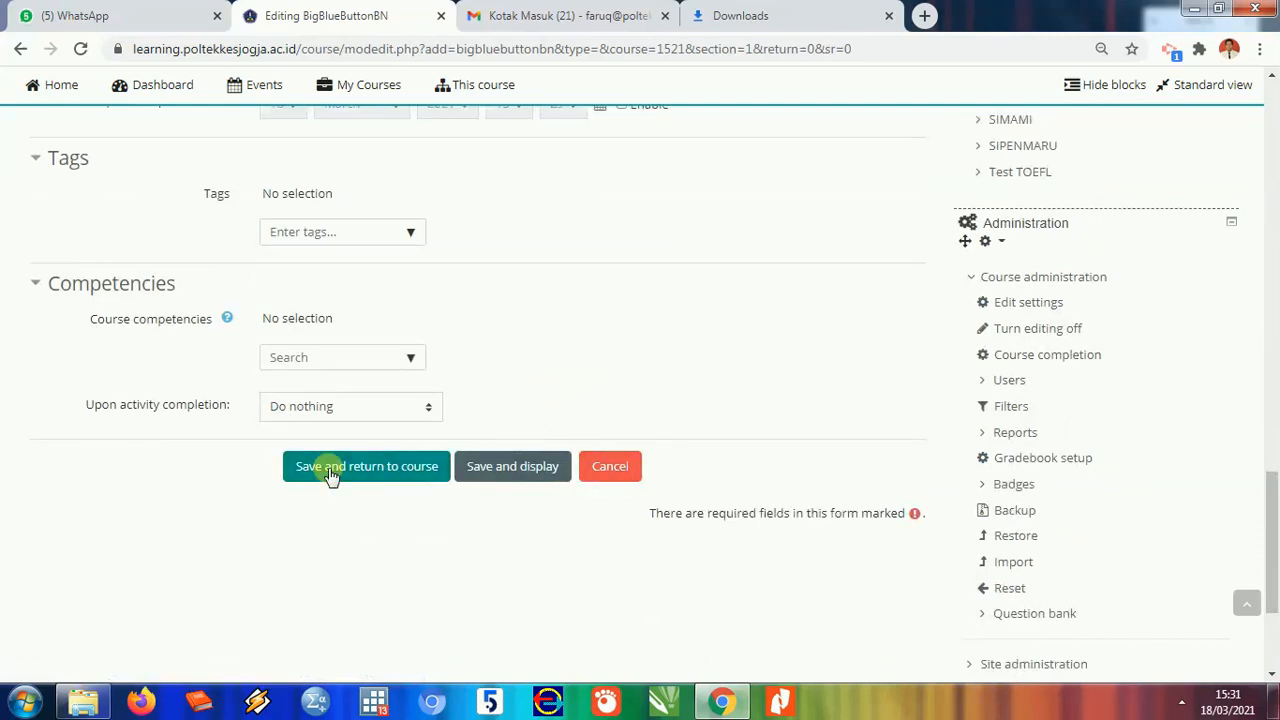
scroll(740, 349, up, 5)
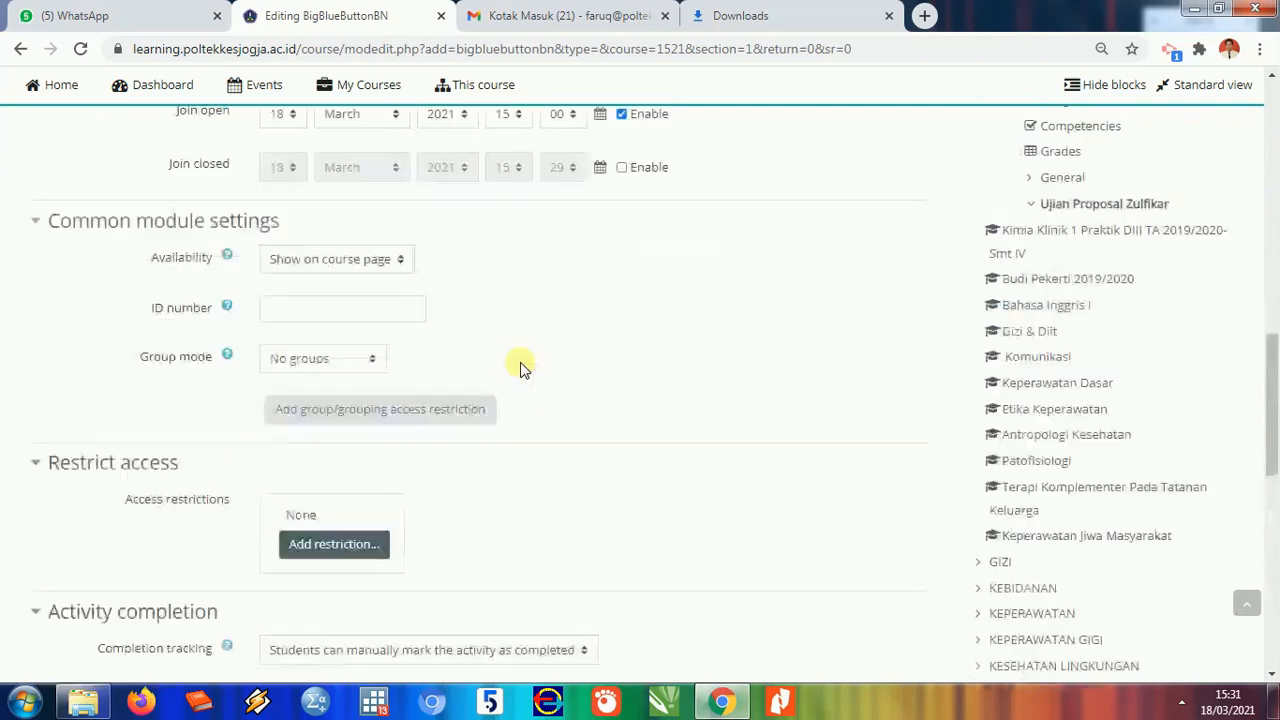
scroll(520, 368, up, 3)
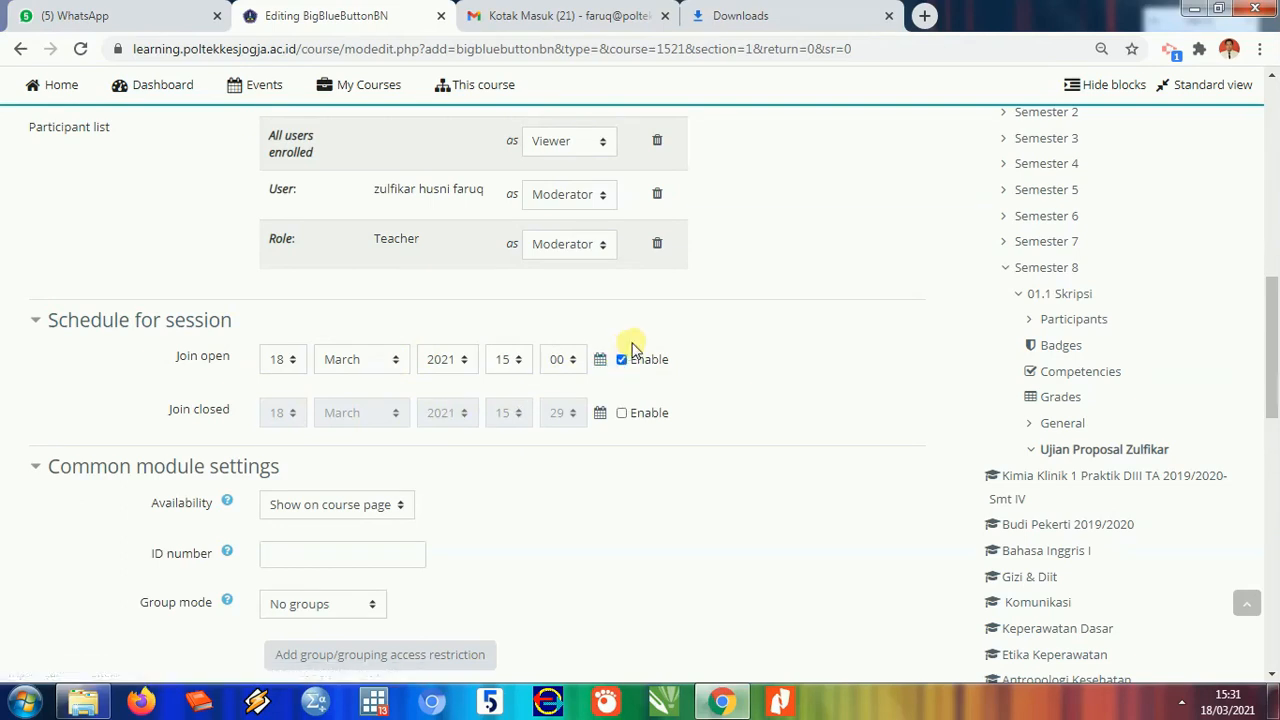
scroll(608, 294, up, 5)
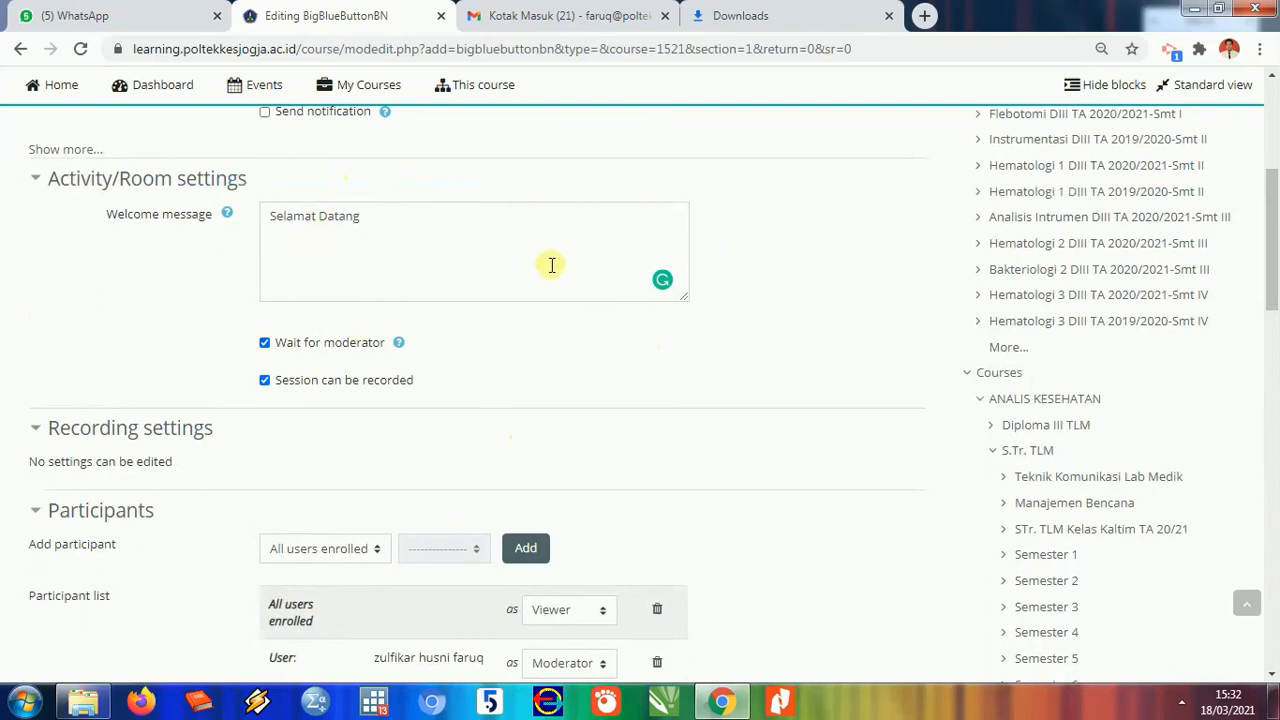
scroll(340, 290, up, 3)
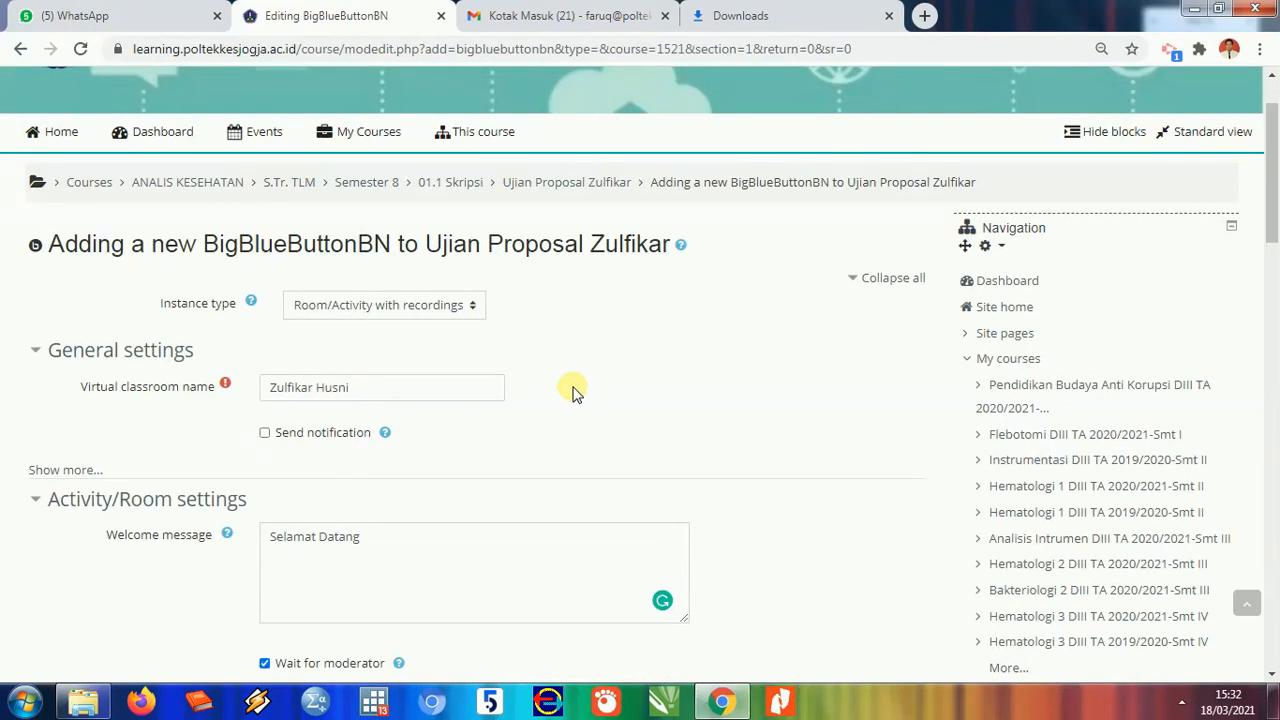
scroll(573, 393, down, 20)
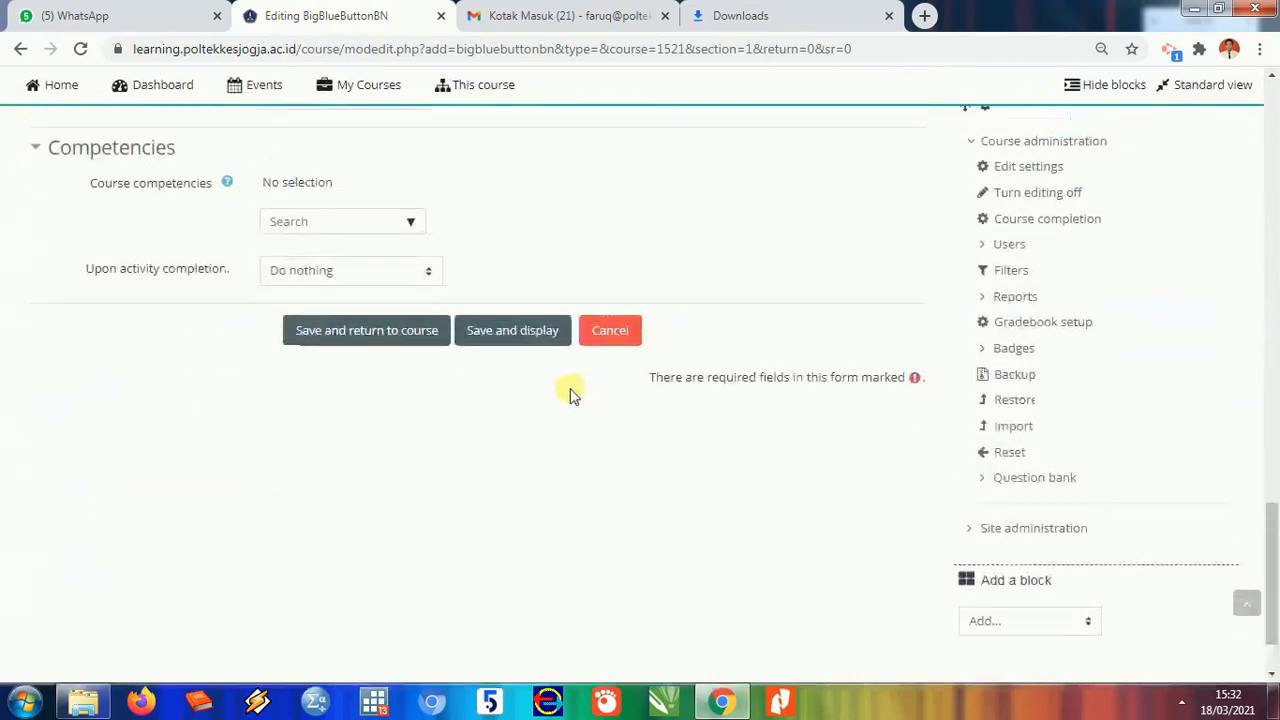
click(405, 332)
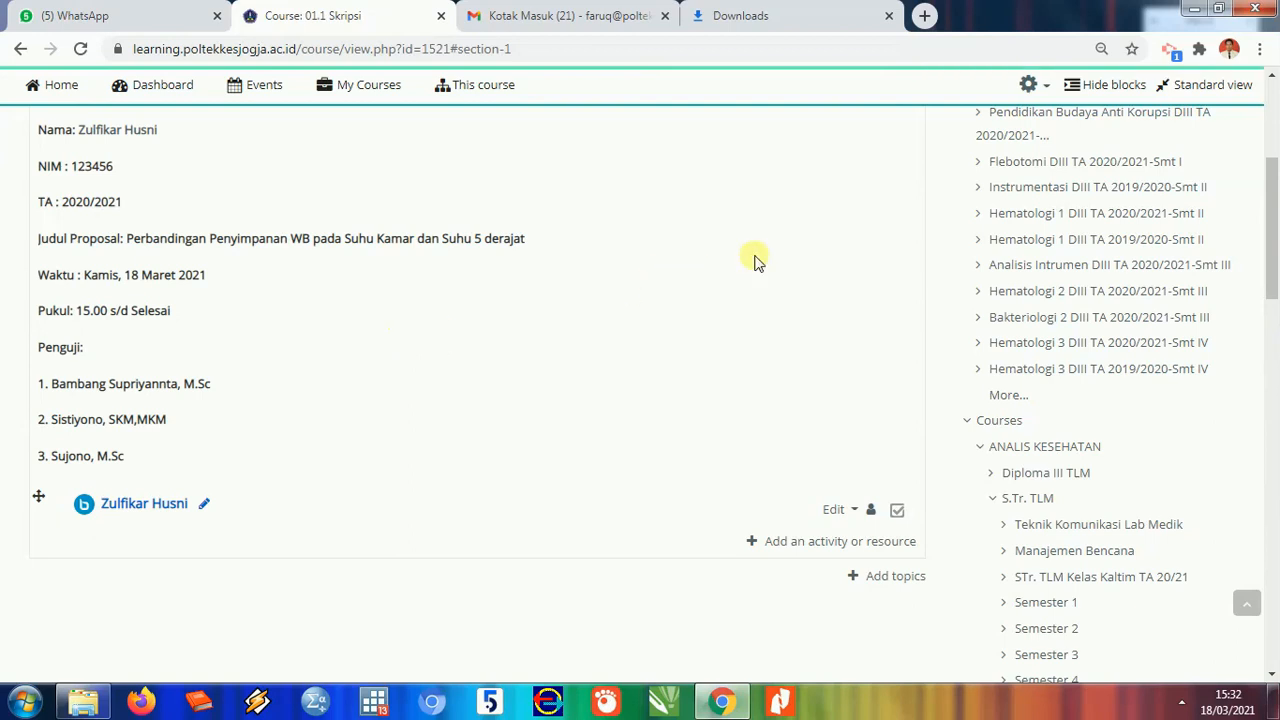
- Find the new BigBlueButtonBN room on the 01.1 Skripsi course page and open it
scroll(265, 332, up, 1)
scroll(265, 332, up, 1)
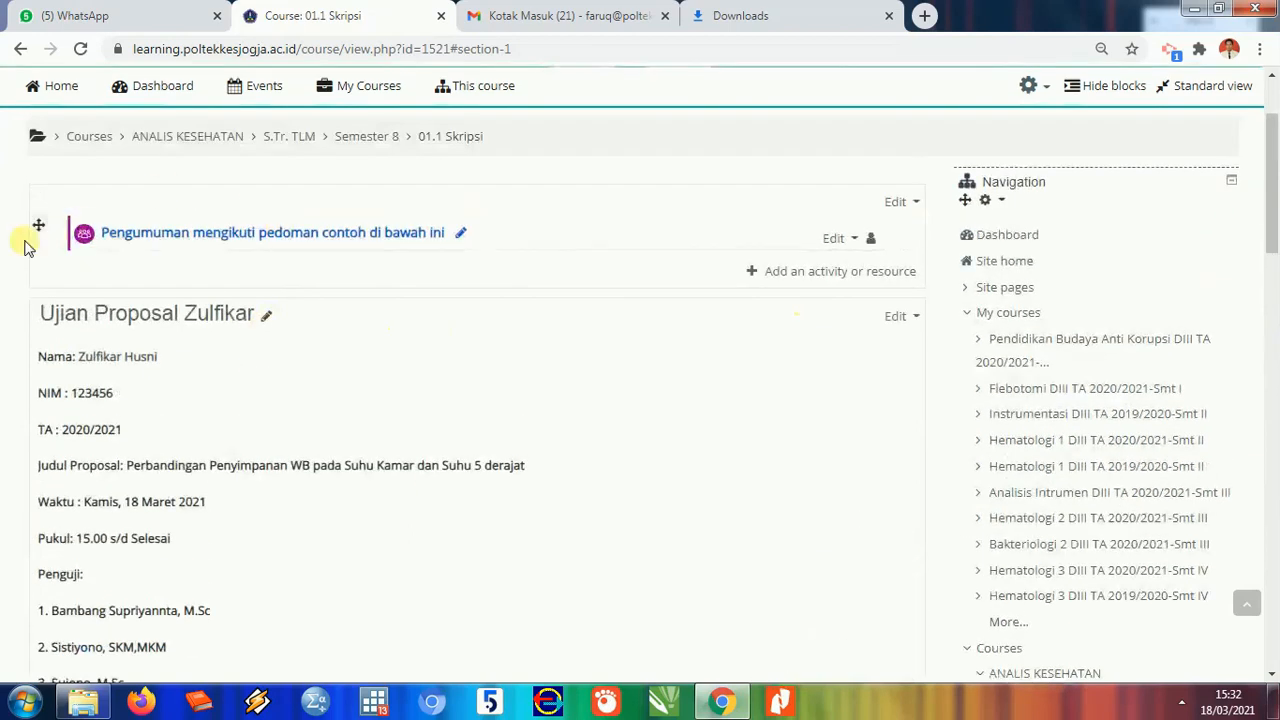
scroll(165, 370, down, 3)
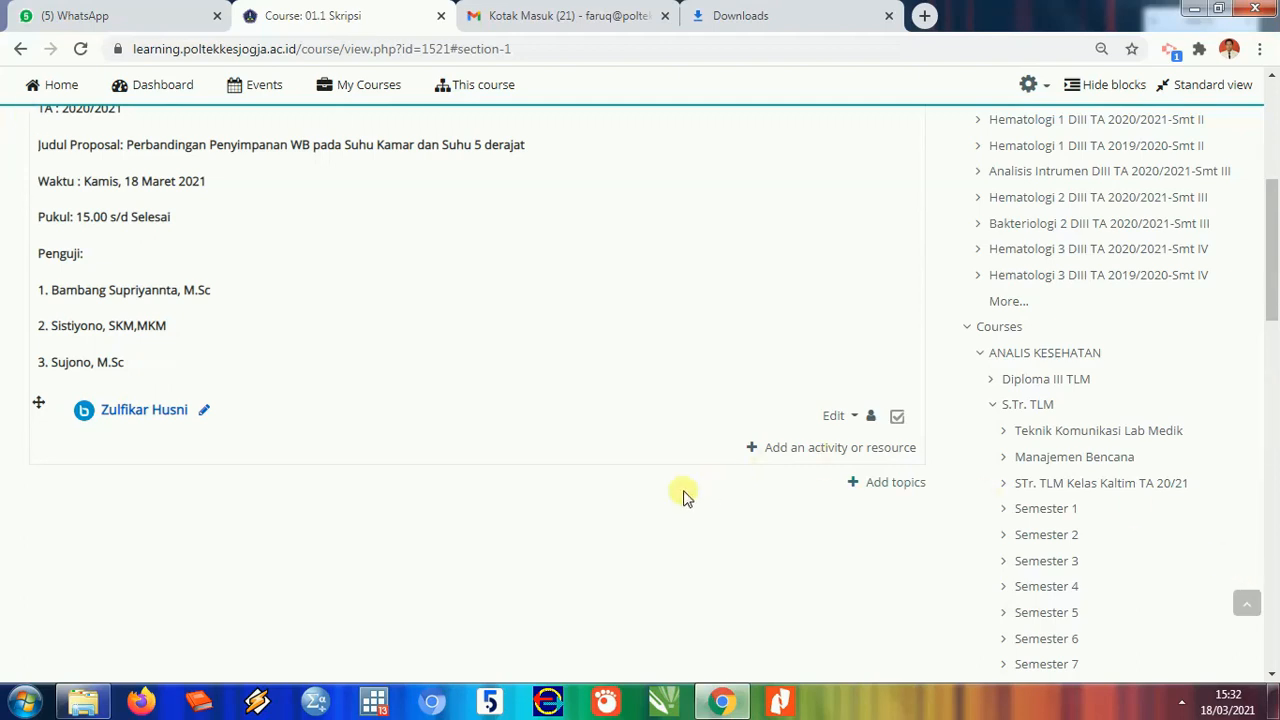
scroll(840, 543, up, 1)
scroll(840, 543, up, 5)
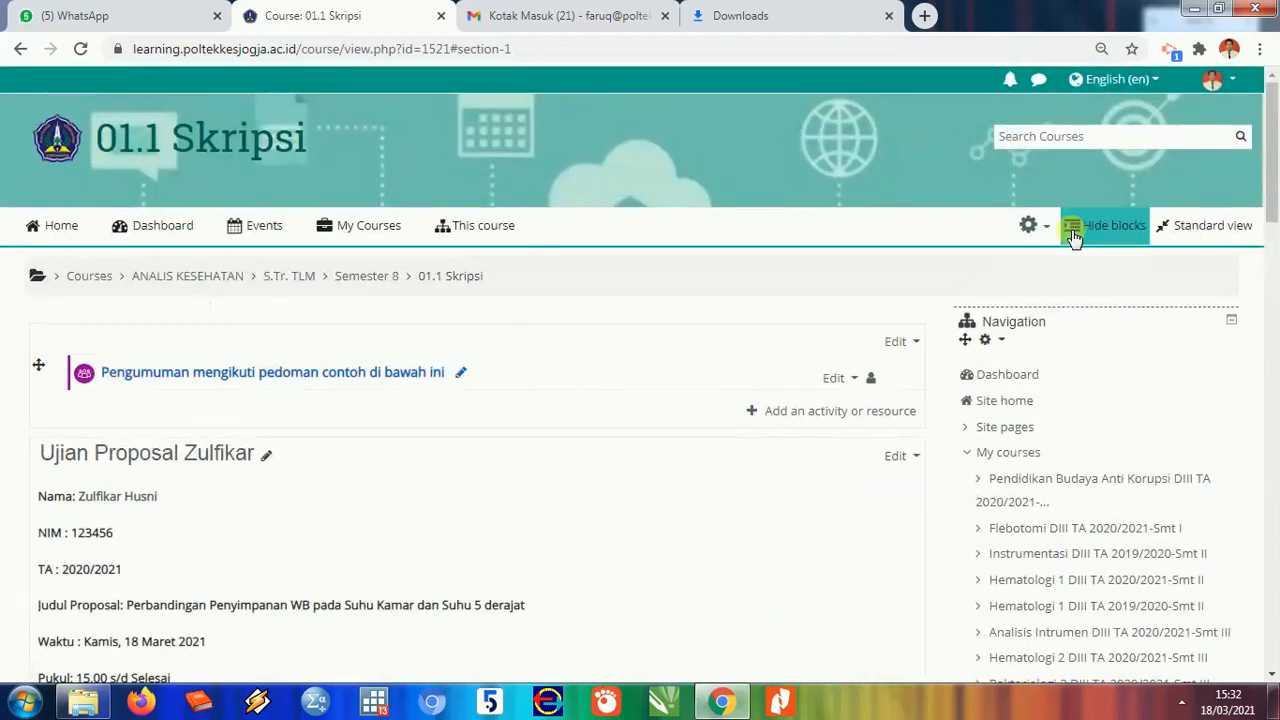
scroll(636, 420, down, 2)
scroll(636, 420, down, 2)
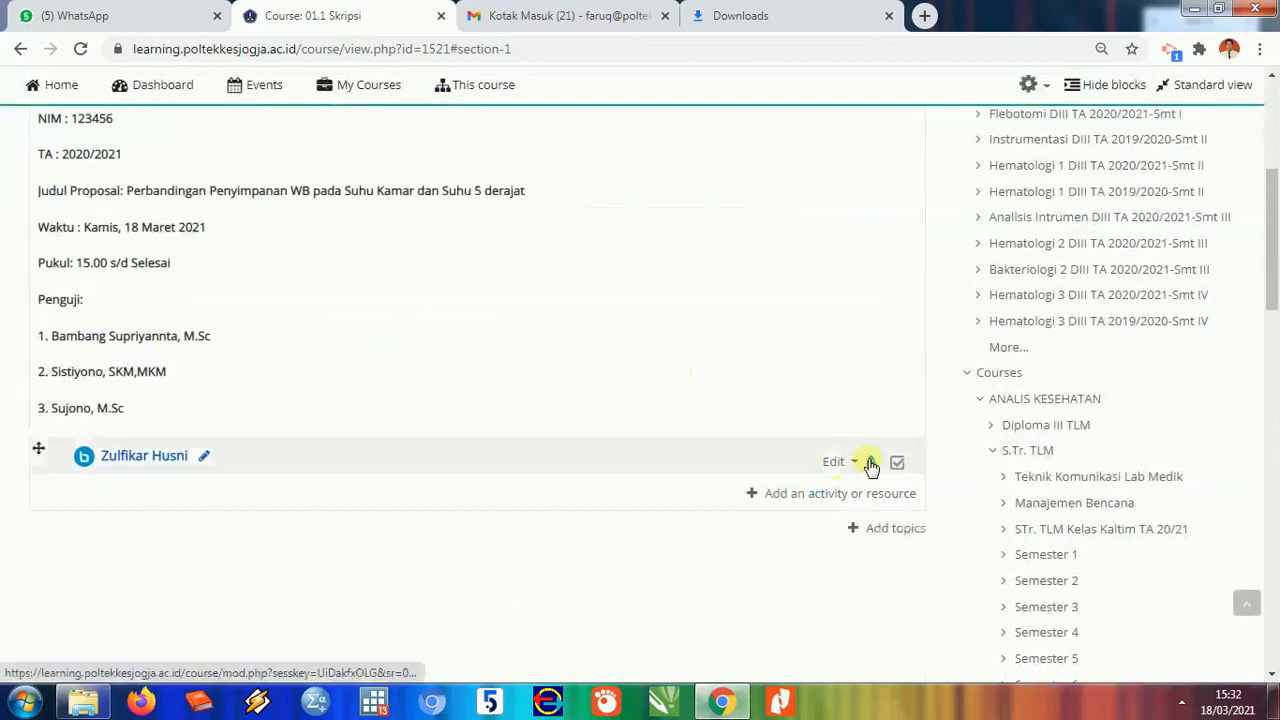
scroll(926, 383, up, 3)
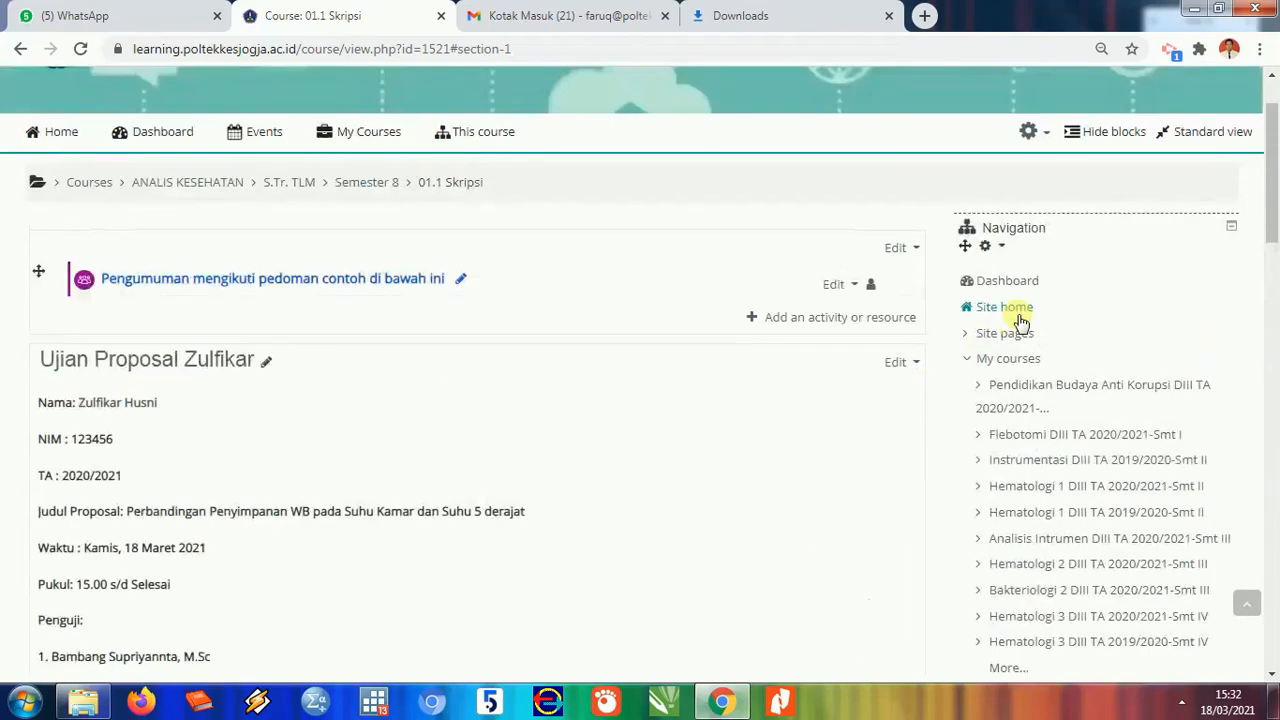
scroll(1180, 185, up, 1)
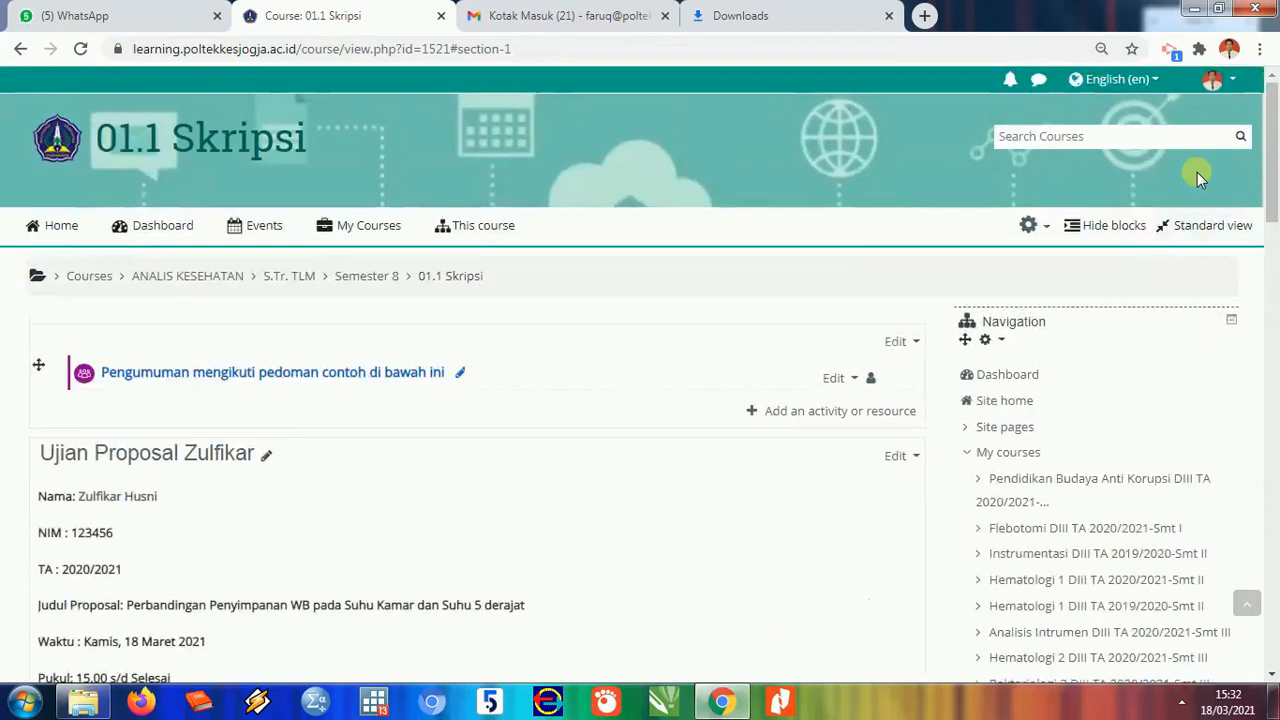
click(1226, 92)
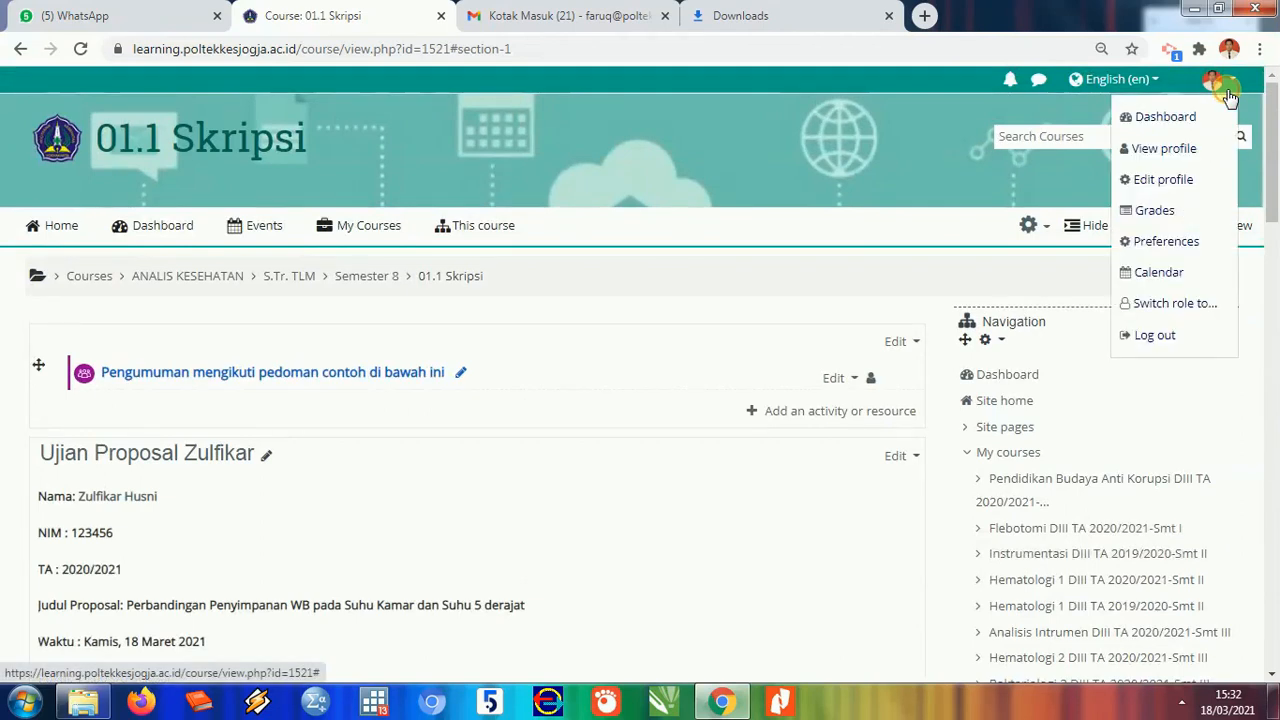
click(799, 309)
scroll(797, 313, down, 5)
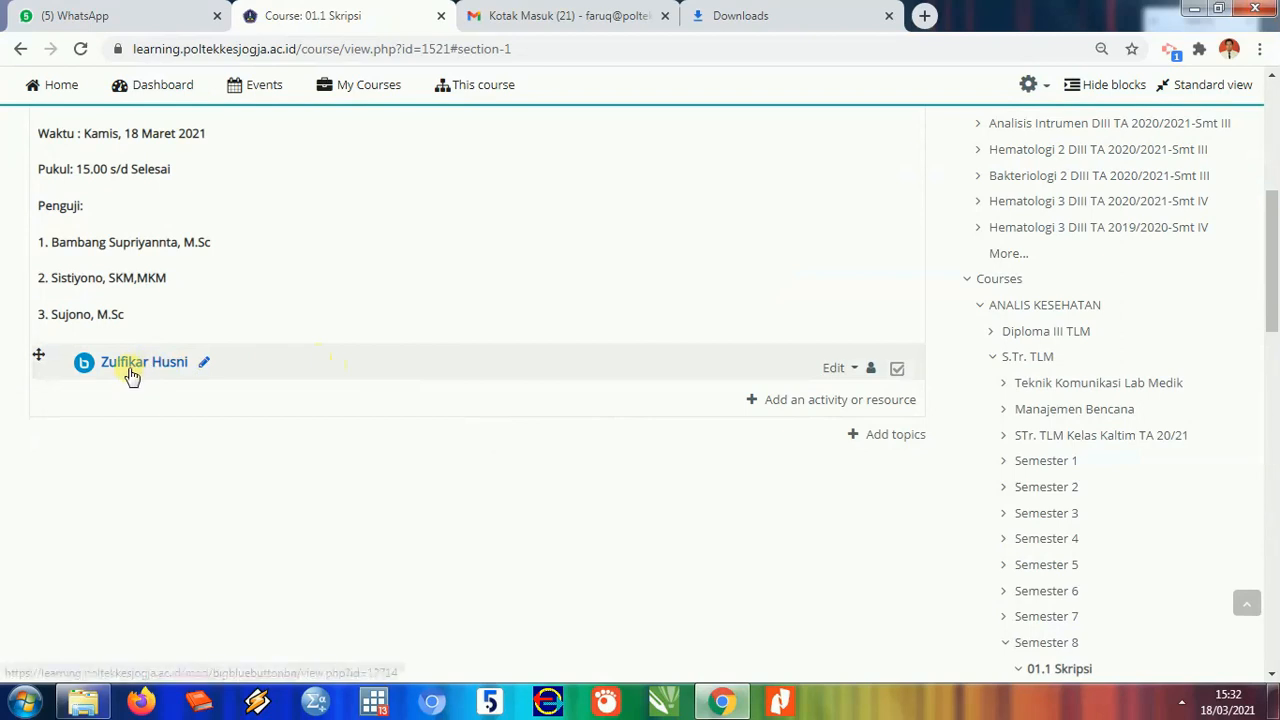
click(131, 373)
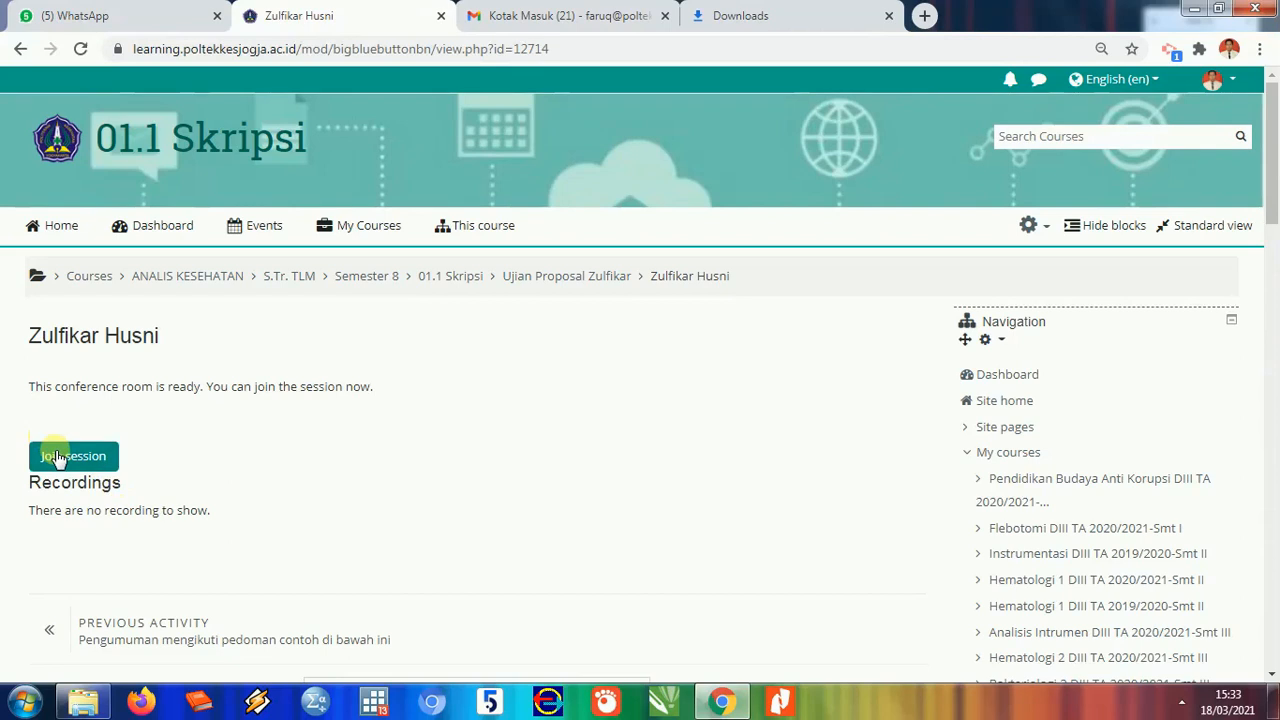
- Join the conference room session in BigBlueButton
click(88, 461)
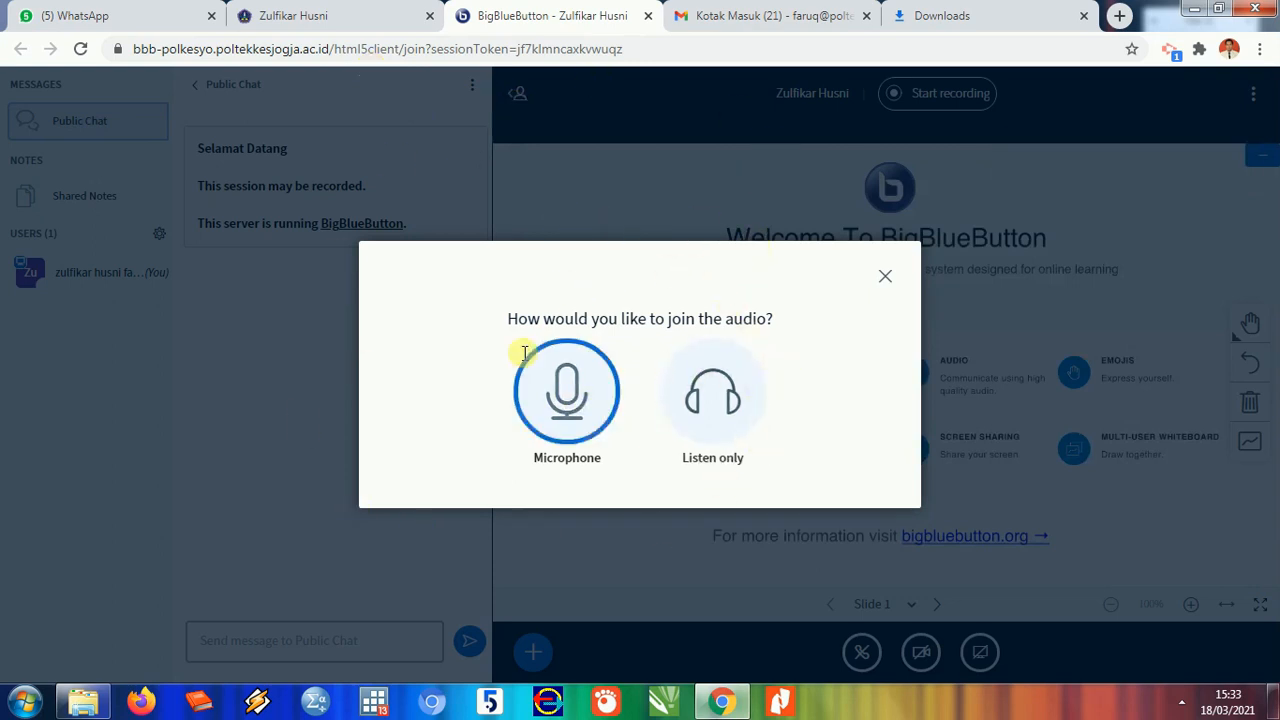
- Connect audio by microphone and confirm the echo test was heard
click(546, 383)
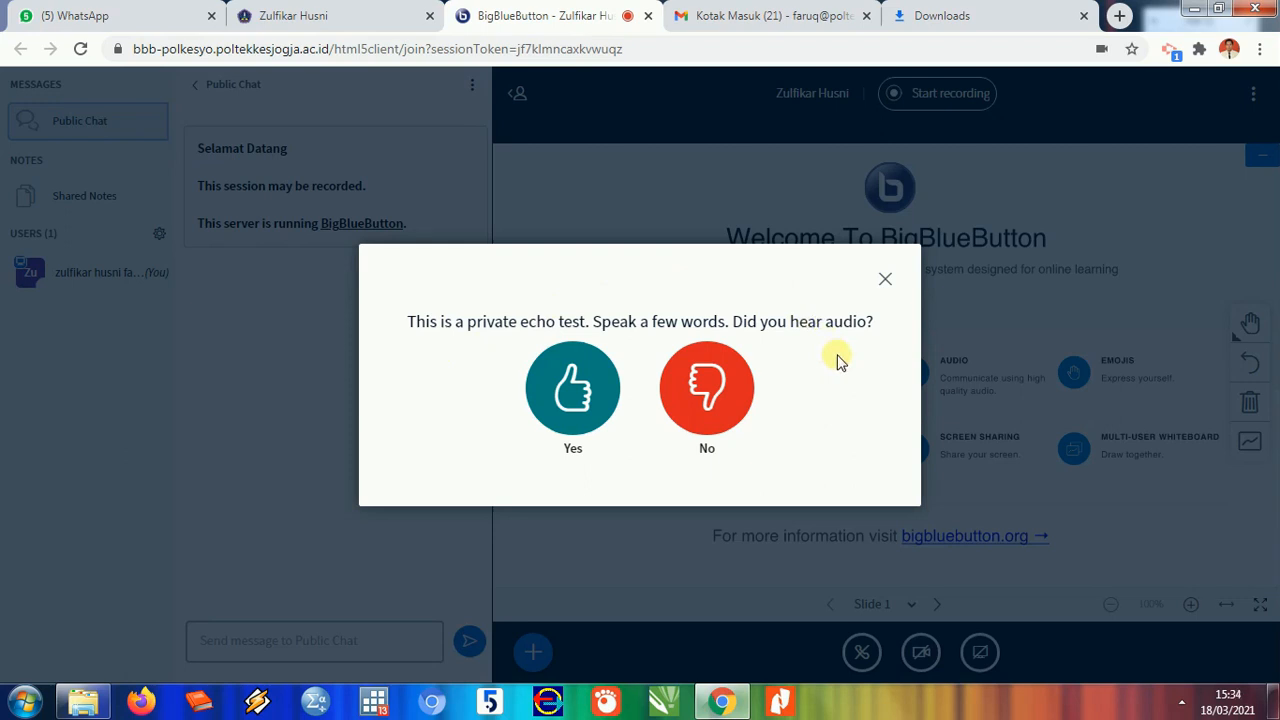
click(573, 403)
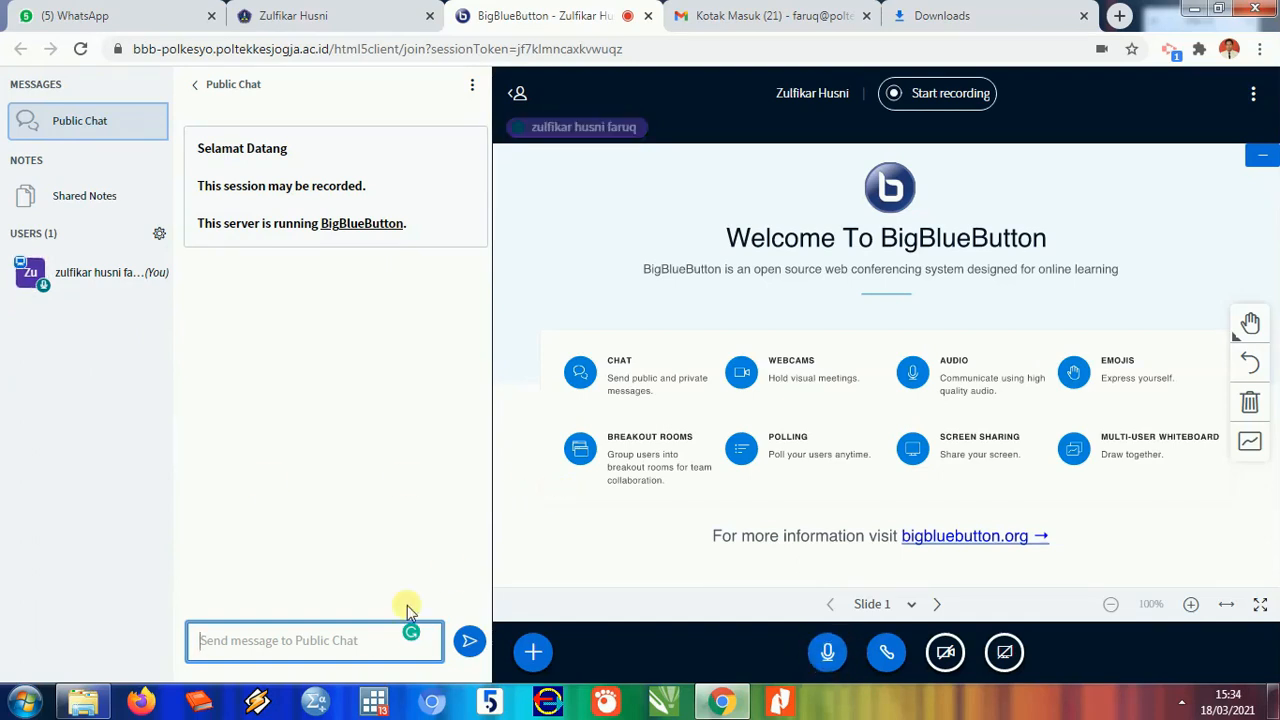
click(338, 357)
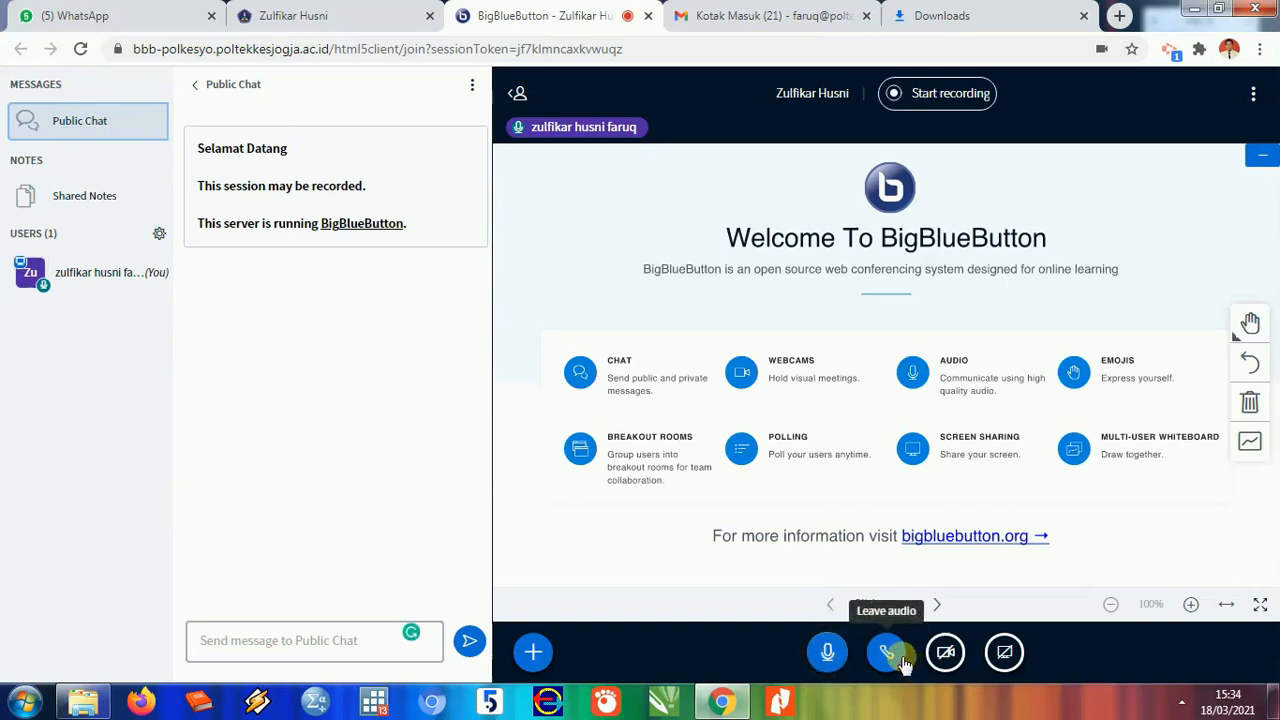
- Attempt webcam sharing, then close Webcam settings after the permission-denied error
click(954, 660)
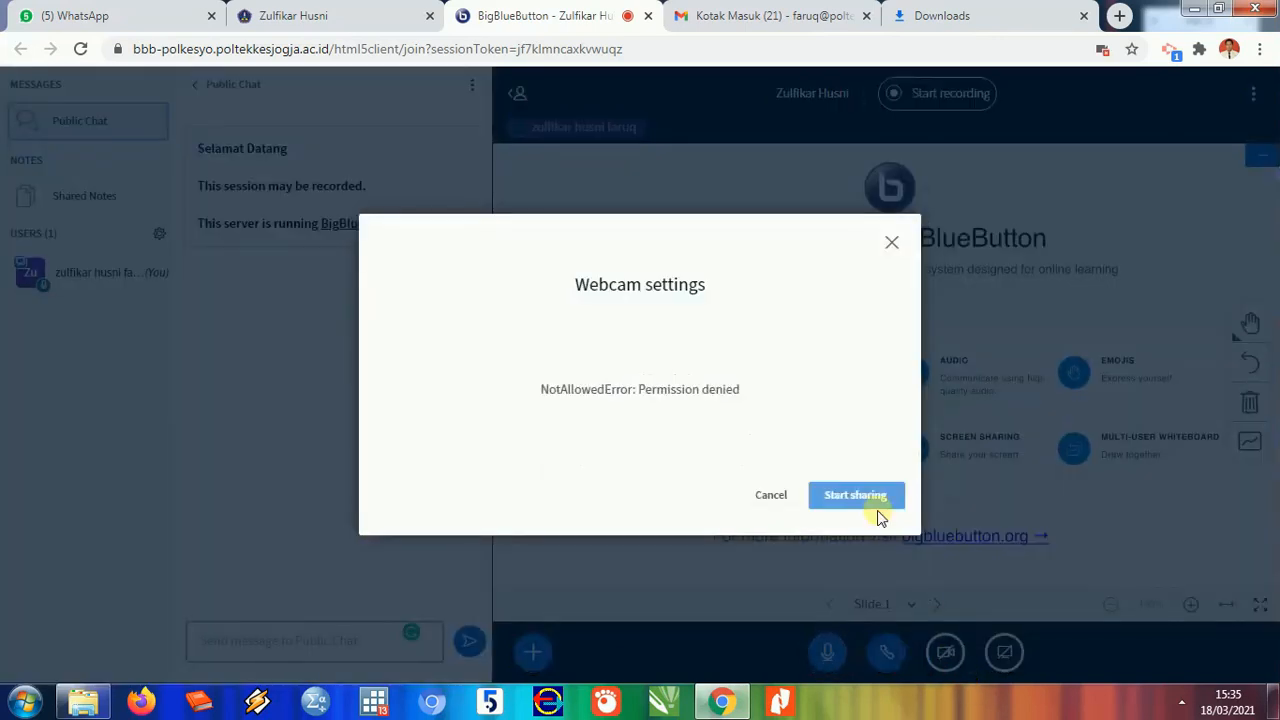
click(891, 242)
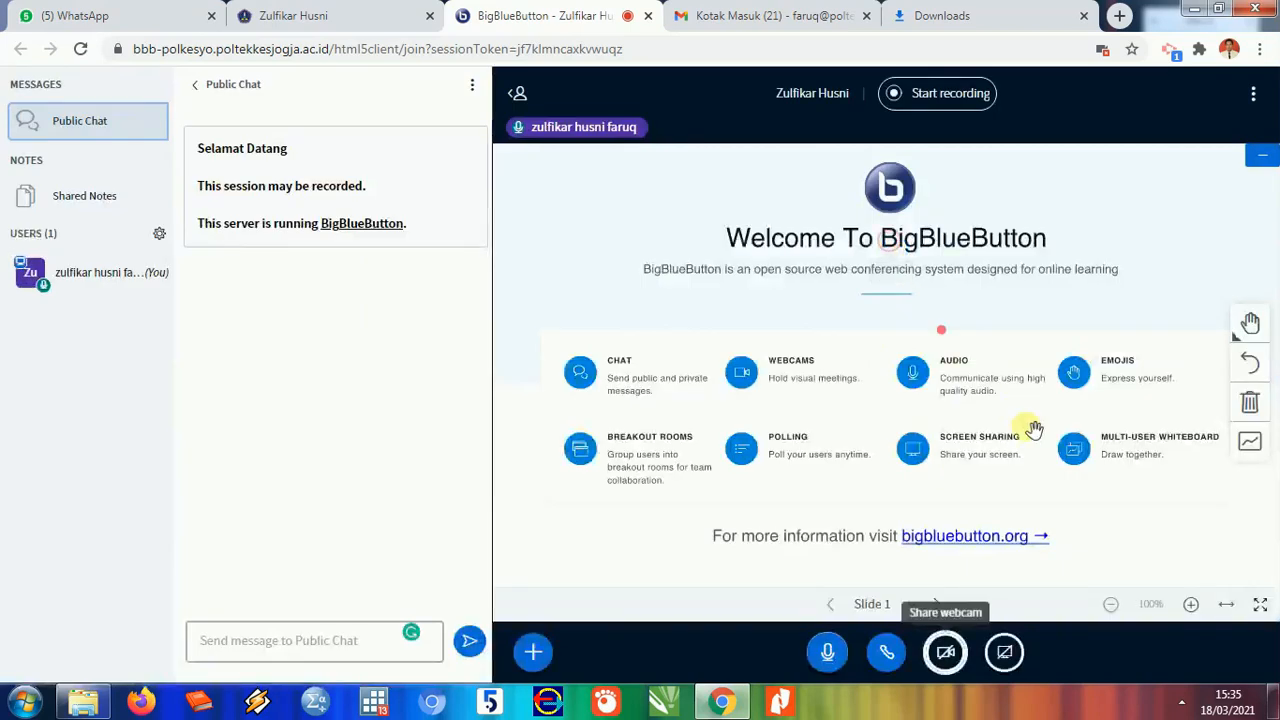
click(950, 660)
click(877, 494)
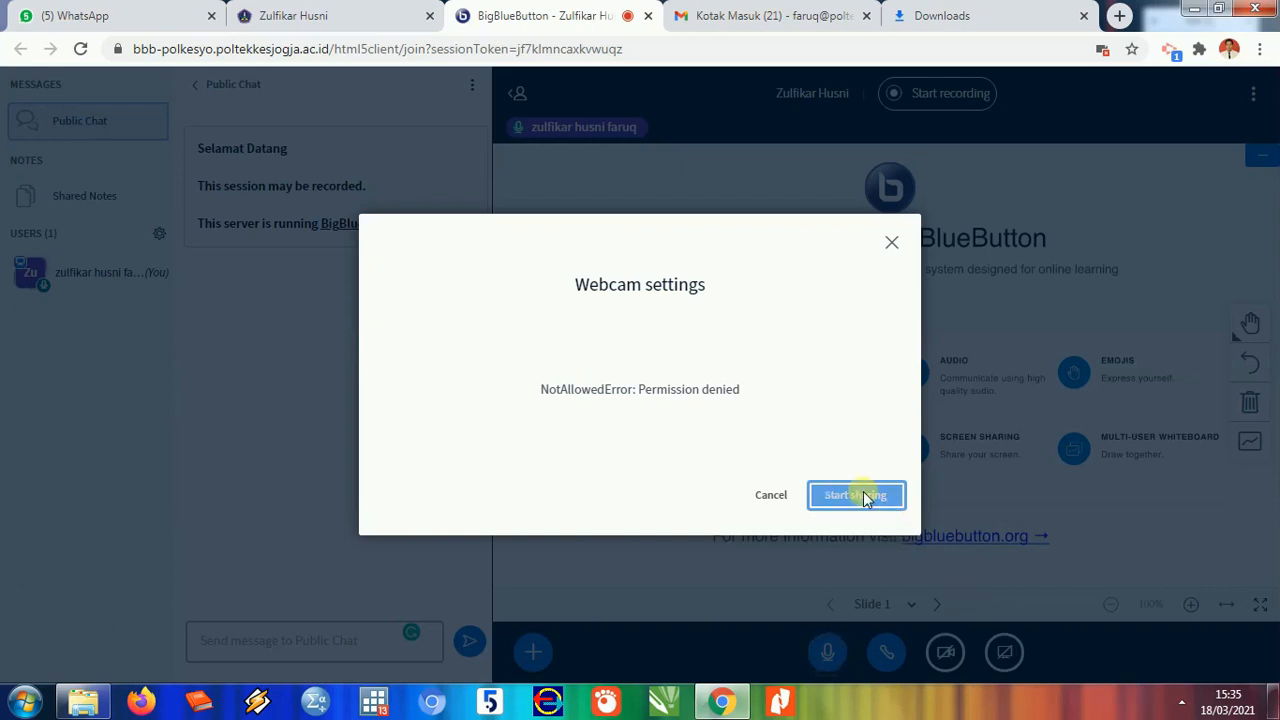
click(826, 494)
click(890, 241)
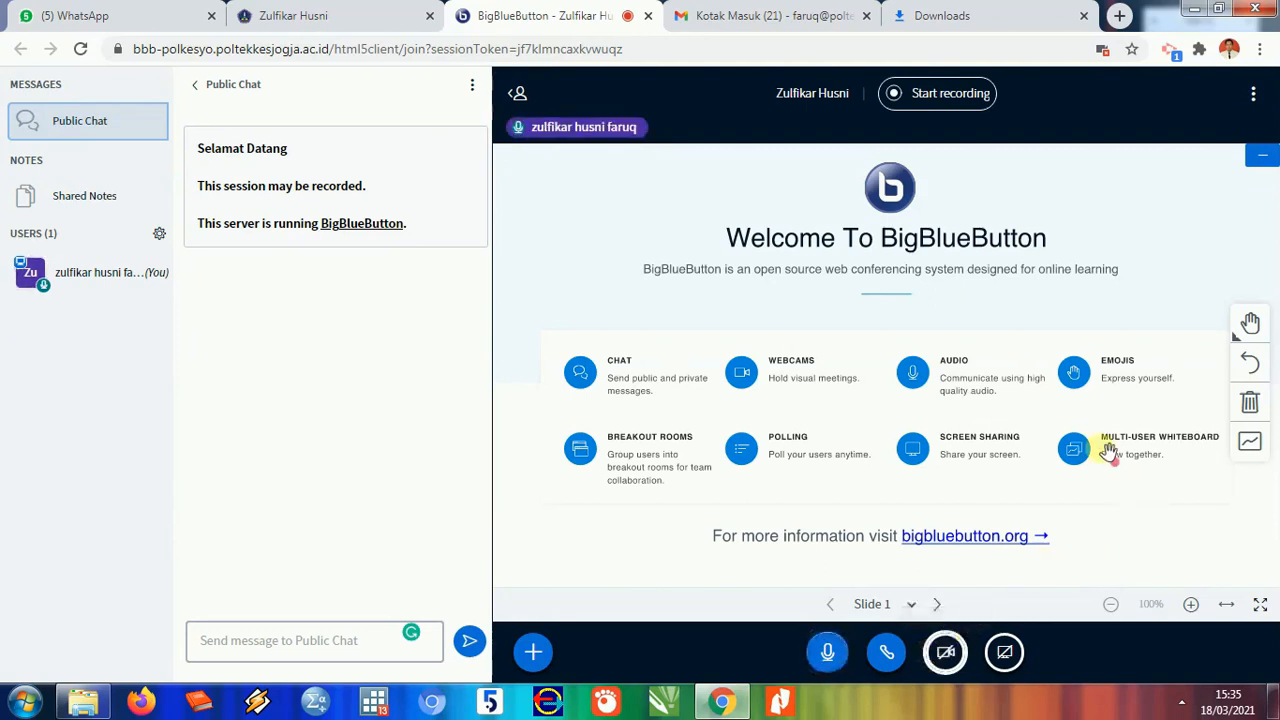
click(528, 655)
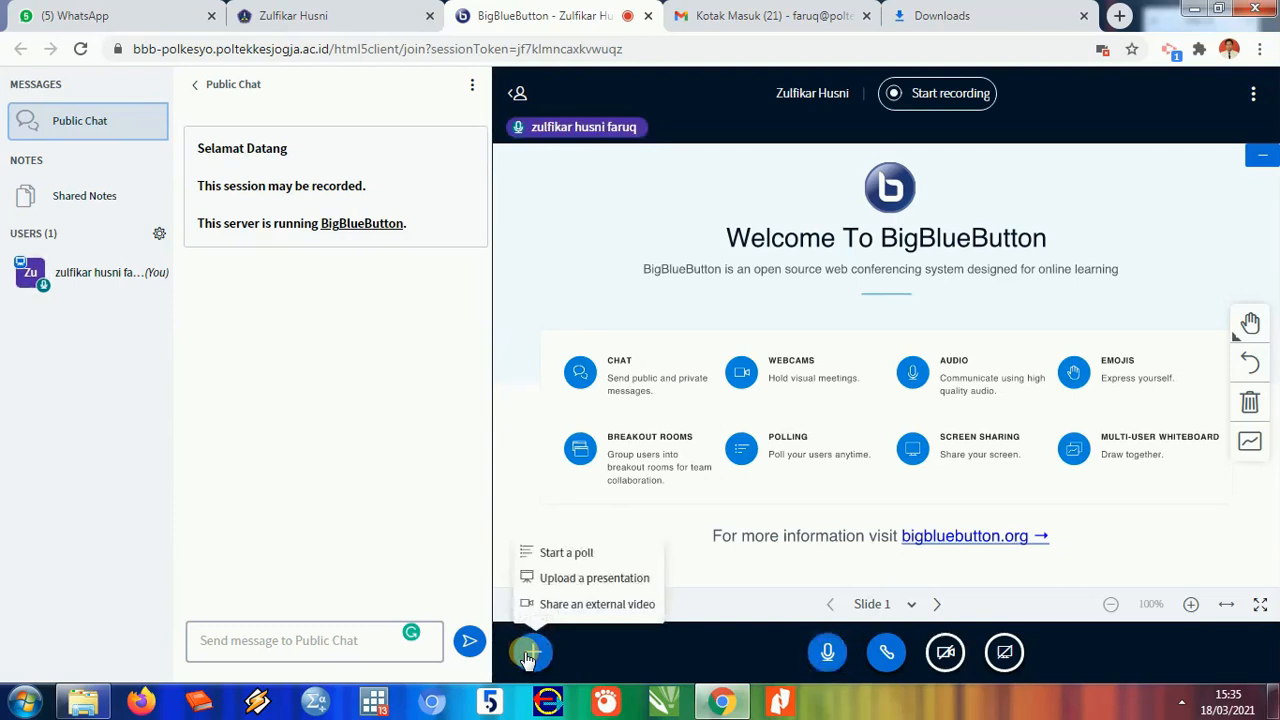
- Choose Upload a presentation and browse the computer for a slide file
click(589, 586)
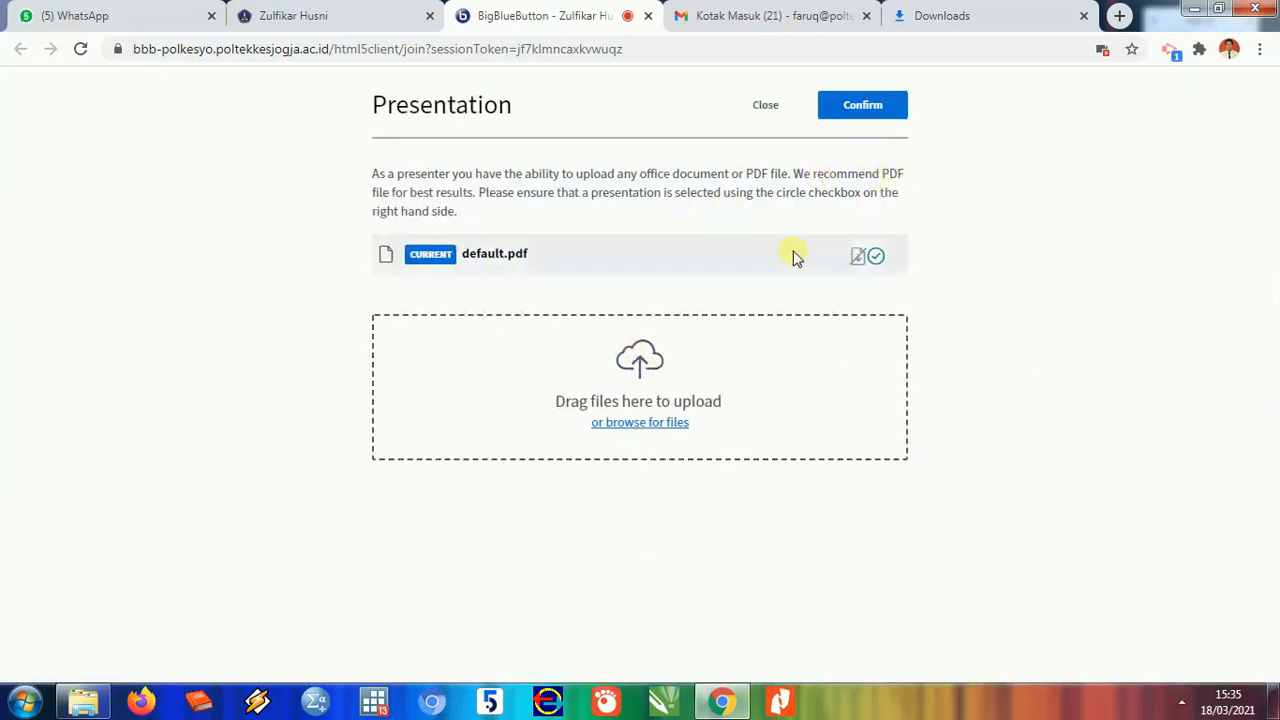
click(647, 424)
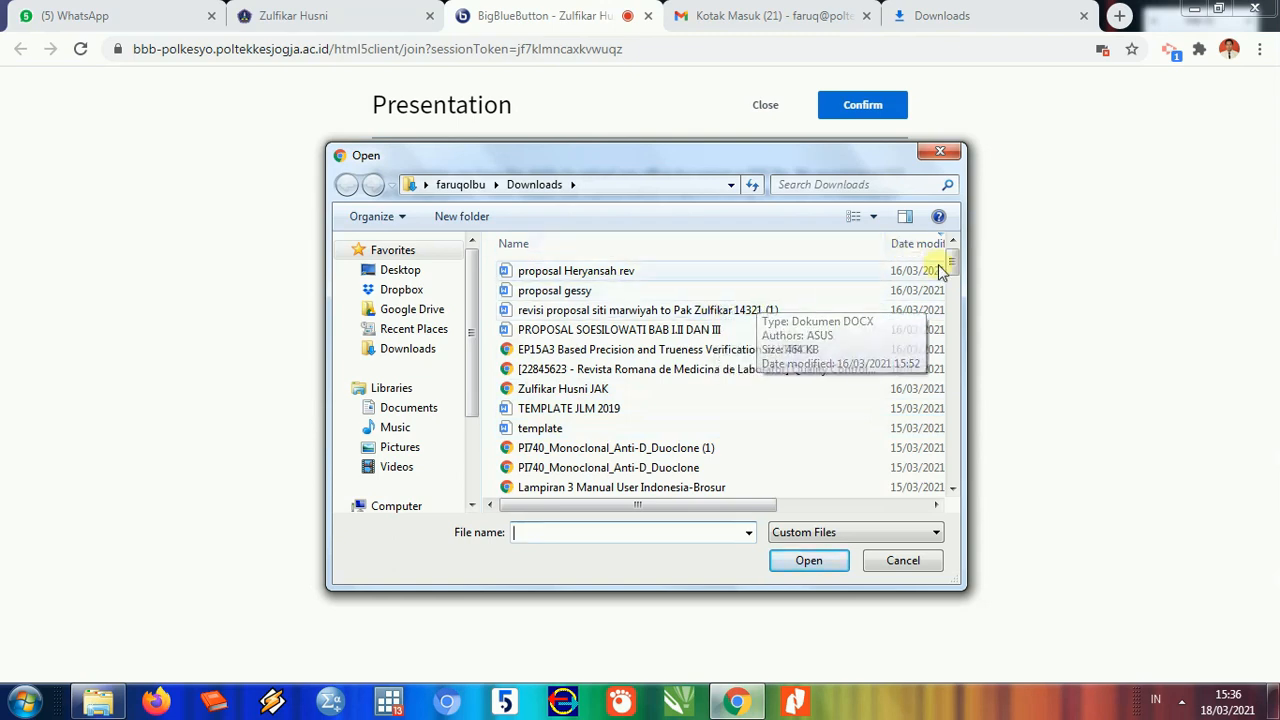
- From Downloads, queue the peta jabatan file and then '3. Sosialisasi Permenkes 40 thn 2019…' for upload
drag(952, 266, 960, 364)
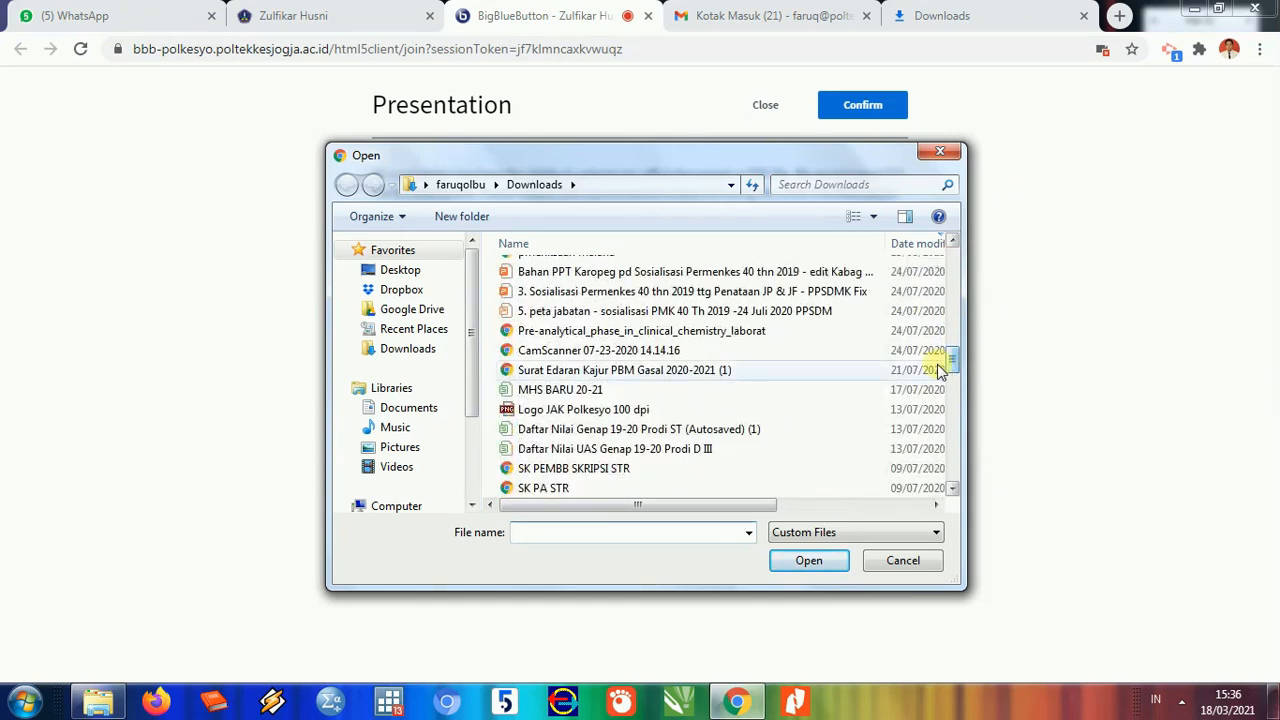
click(683, 314)
click(809, 560)
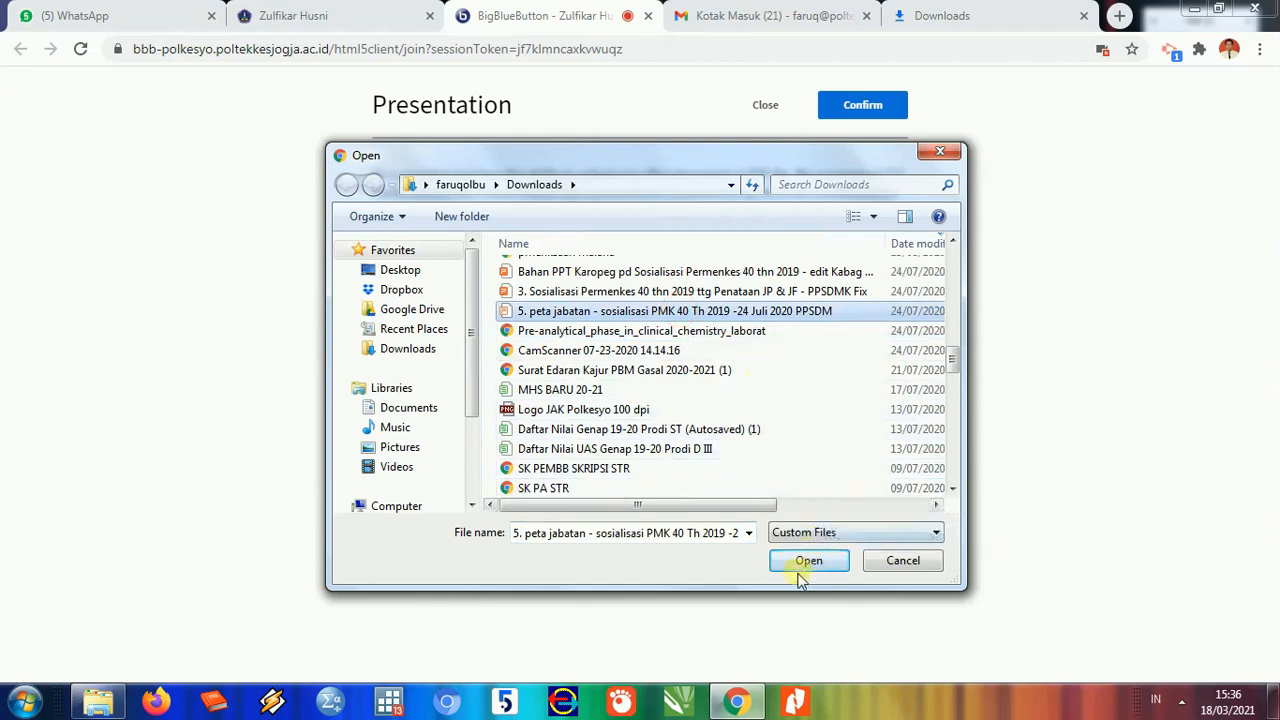
click(727, 291)
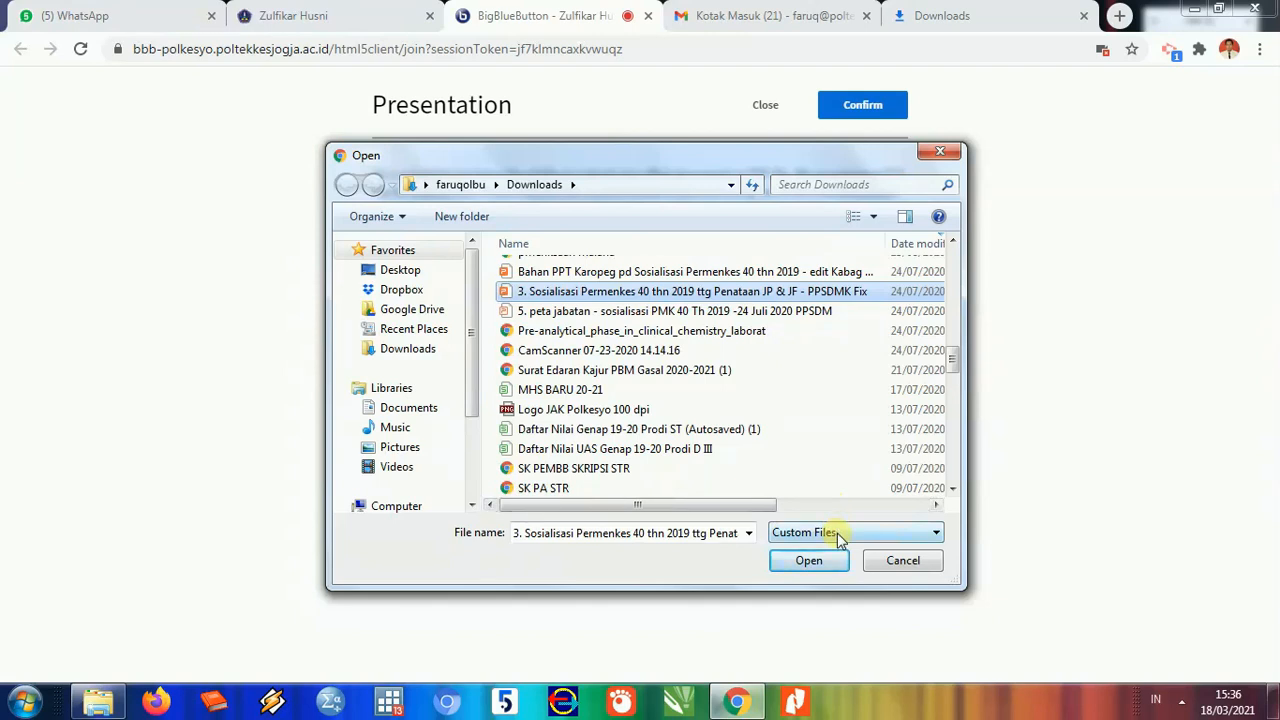
click(812, 562)
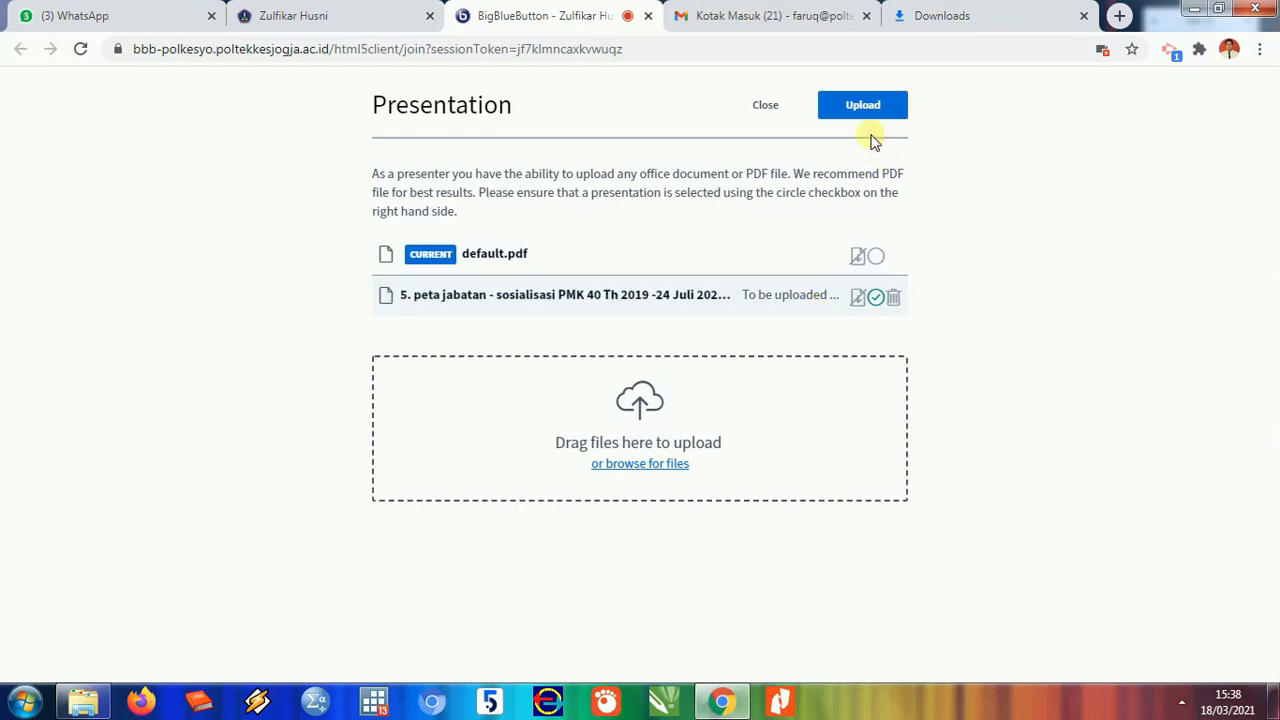
- Upload the queued peta jabatan PPSDM.ppt deck so its Peta Jabatan title slide is presented
click(865, 116)
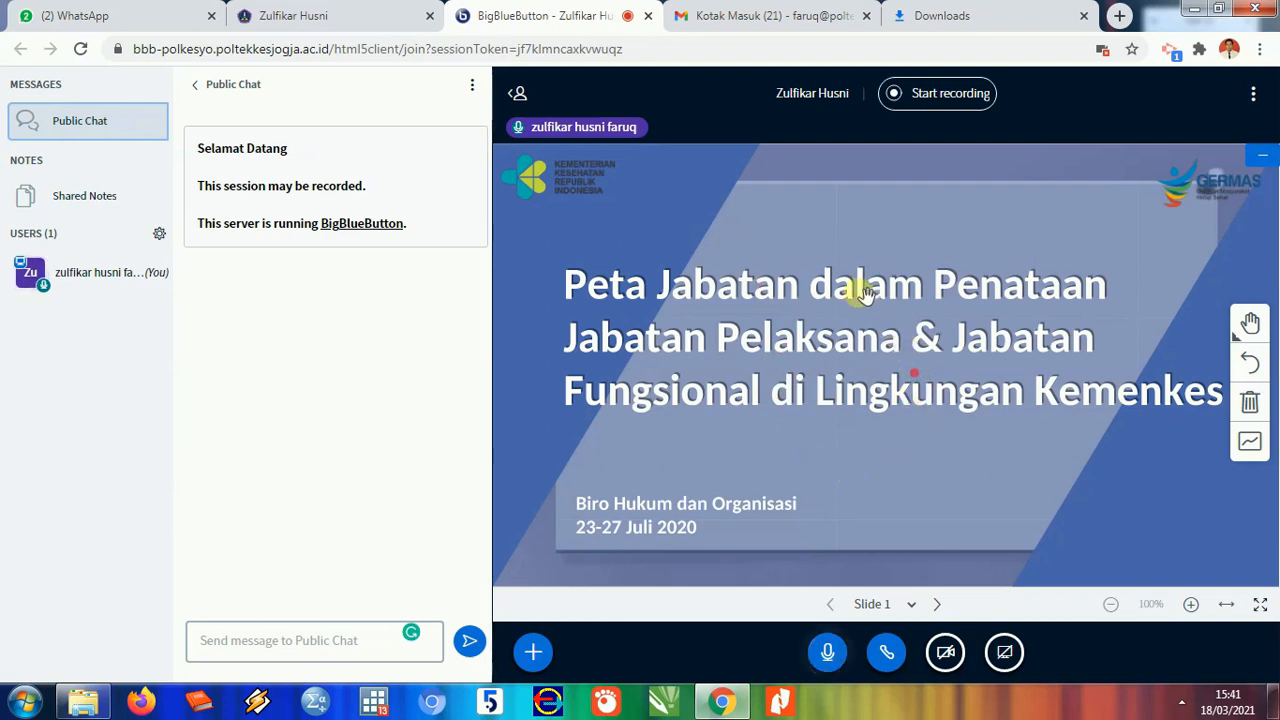
click(939, 604)
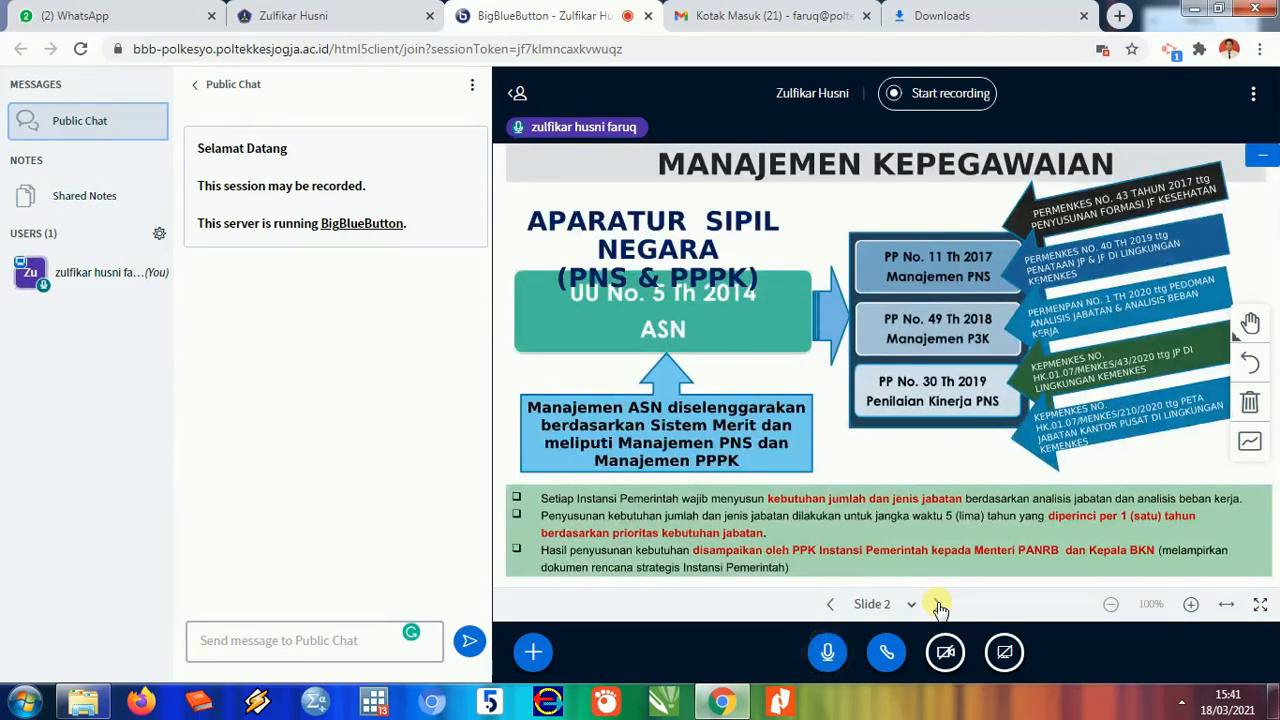
click(836, 604)
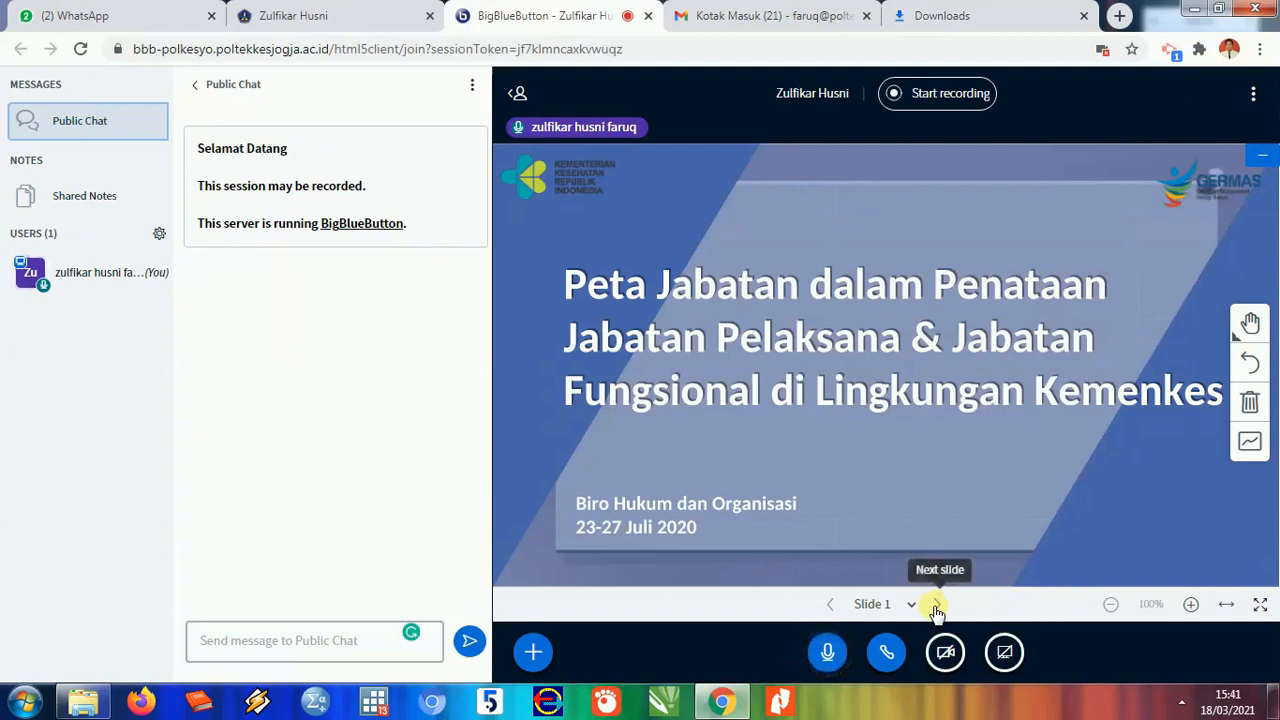
click(1260, 604)
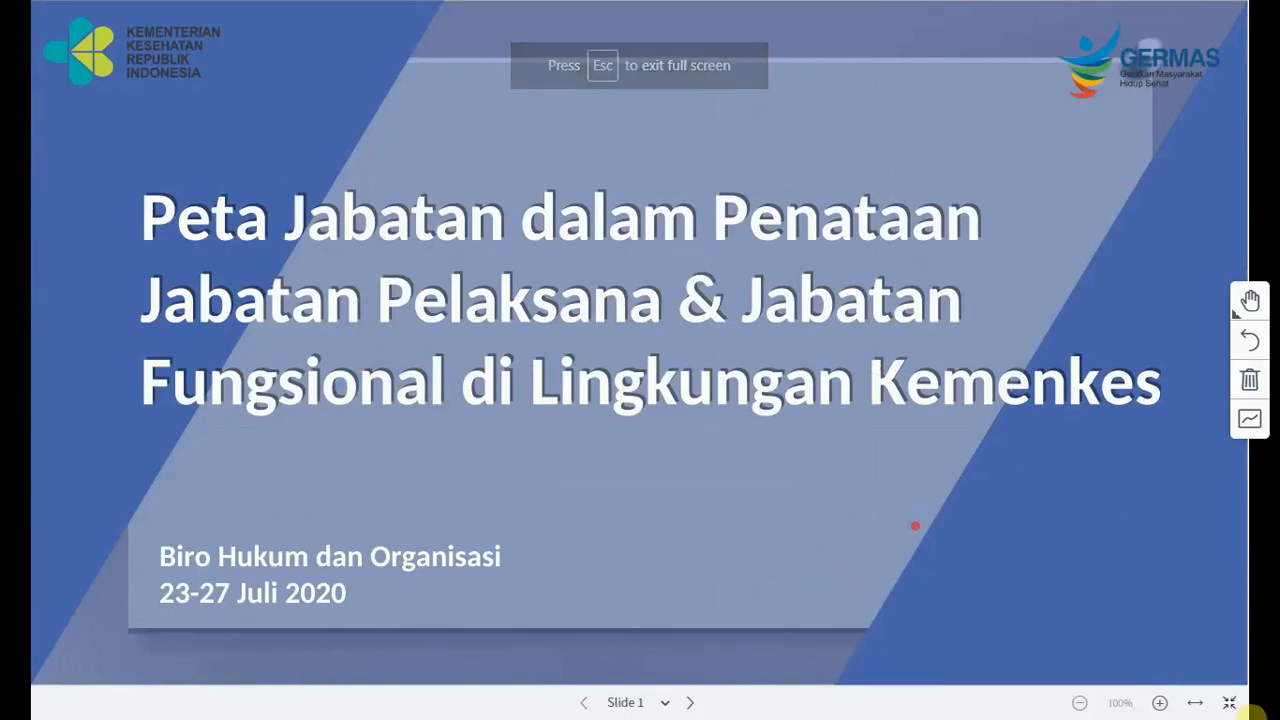
click(1222, 703)
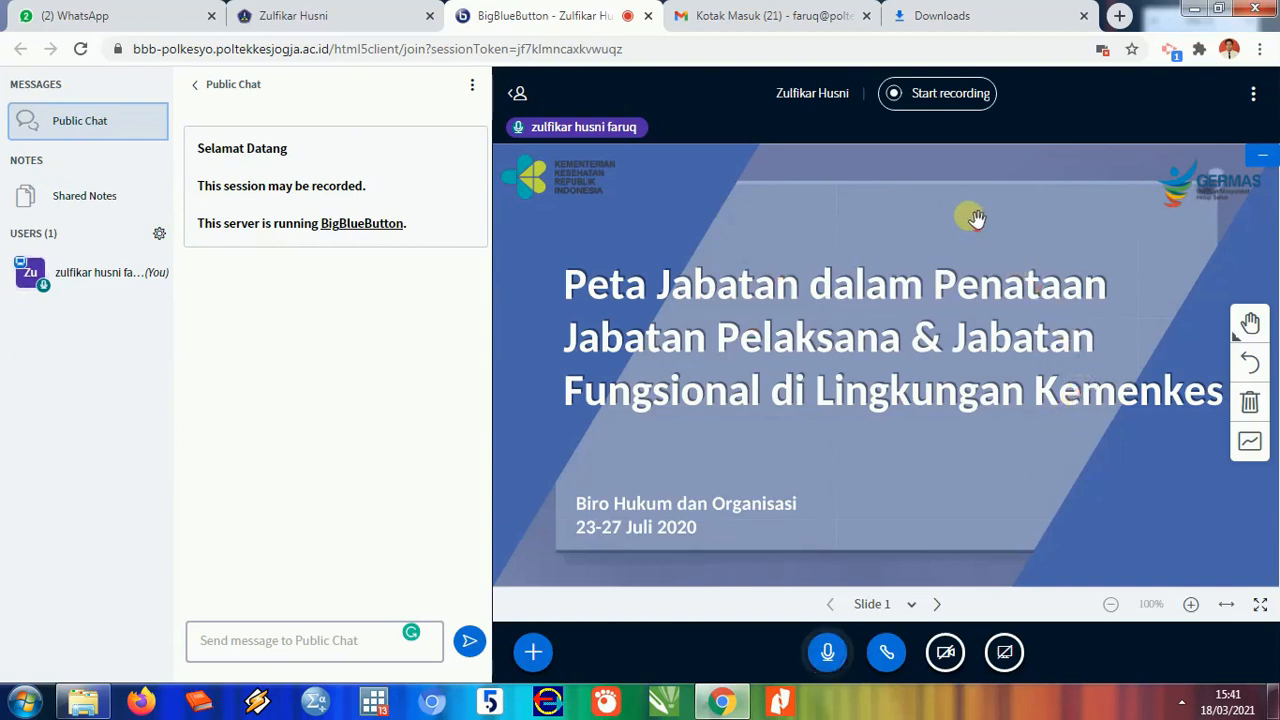
- Start recording the session, confirm it, then pause the recording about twelve seconds later
click(916, 96)
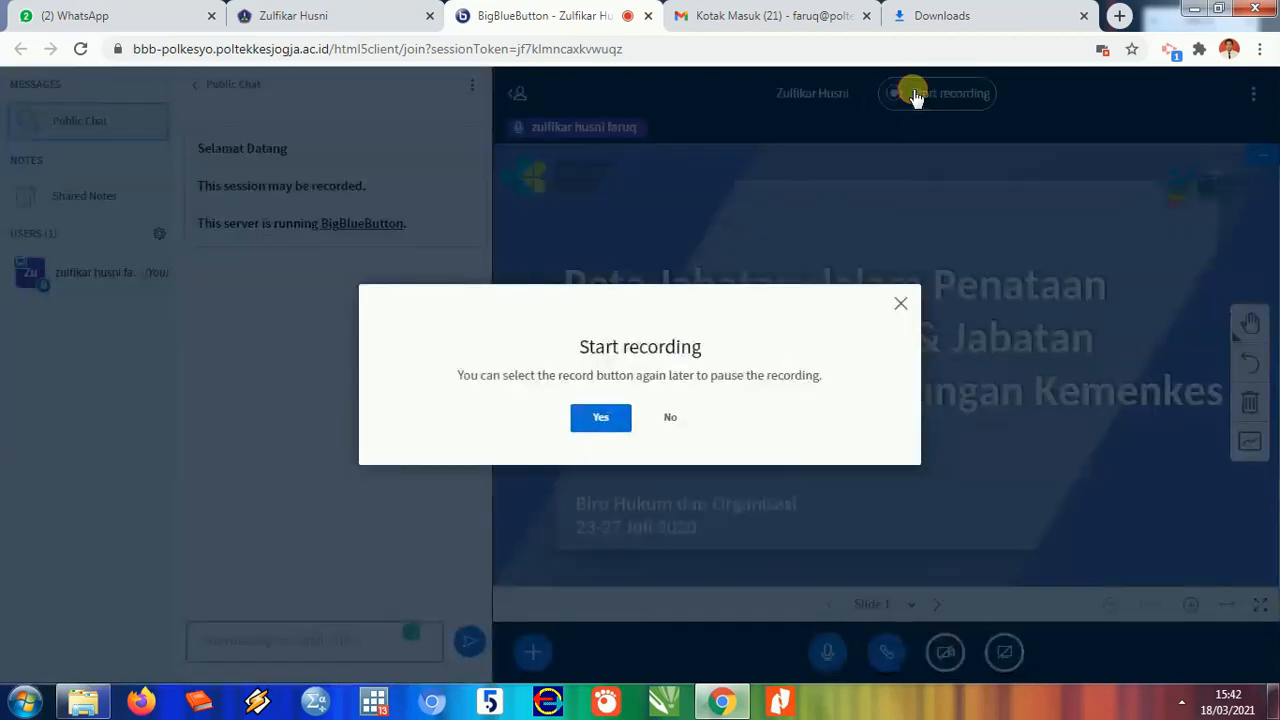
click(602, 417)
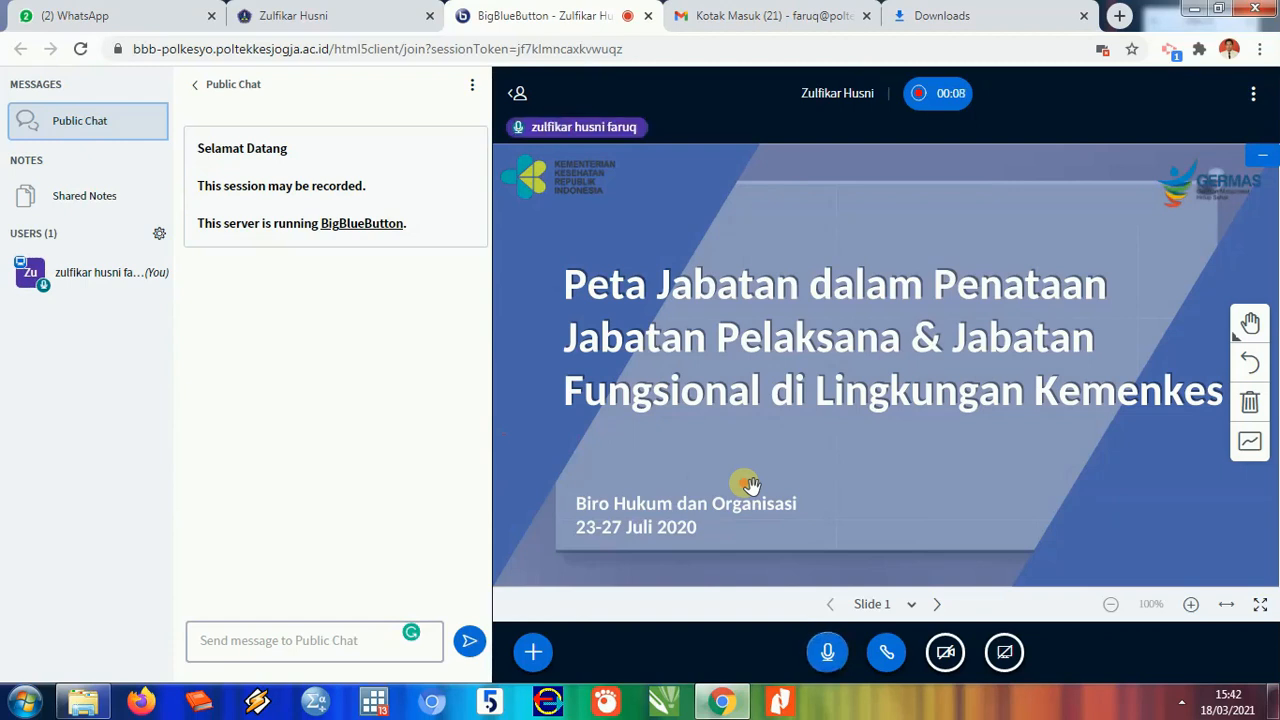
click(930, 100)
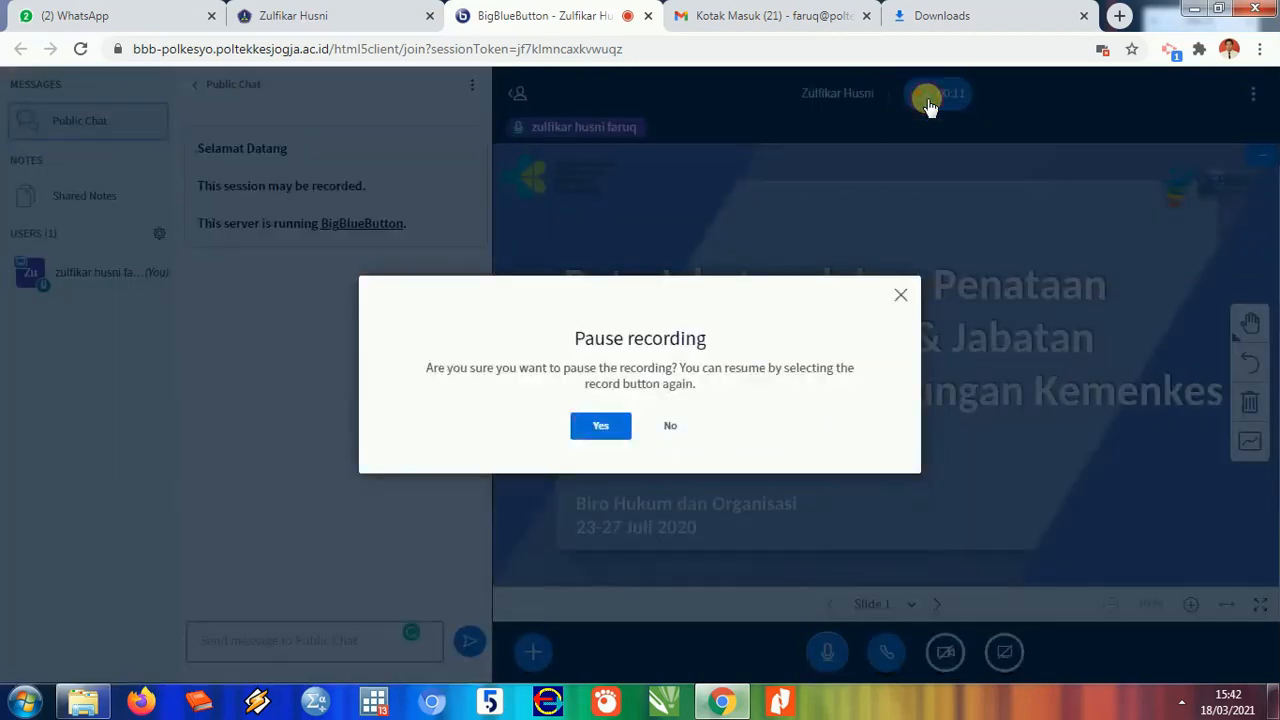
click(601, 425)
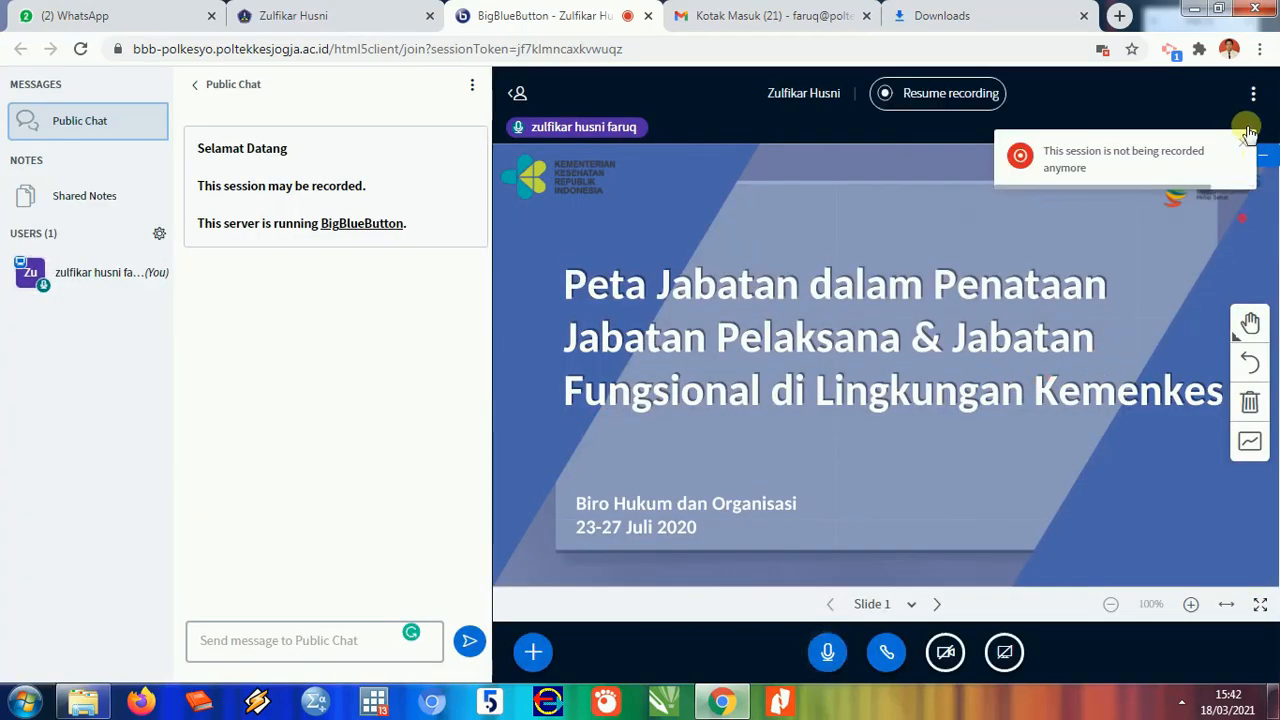
click(1251, 95)
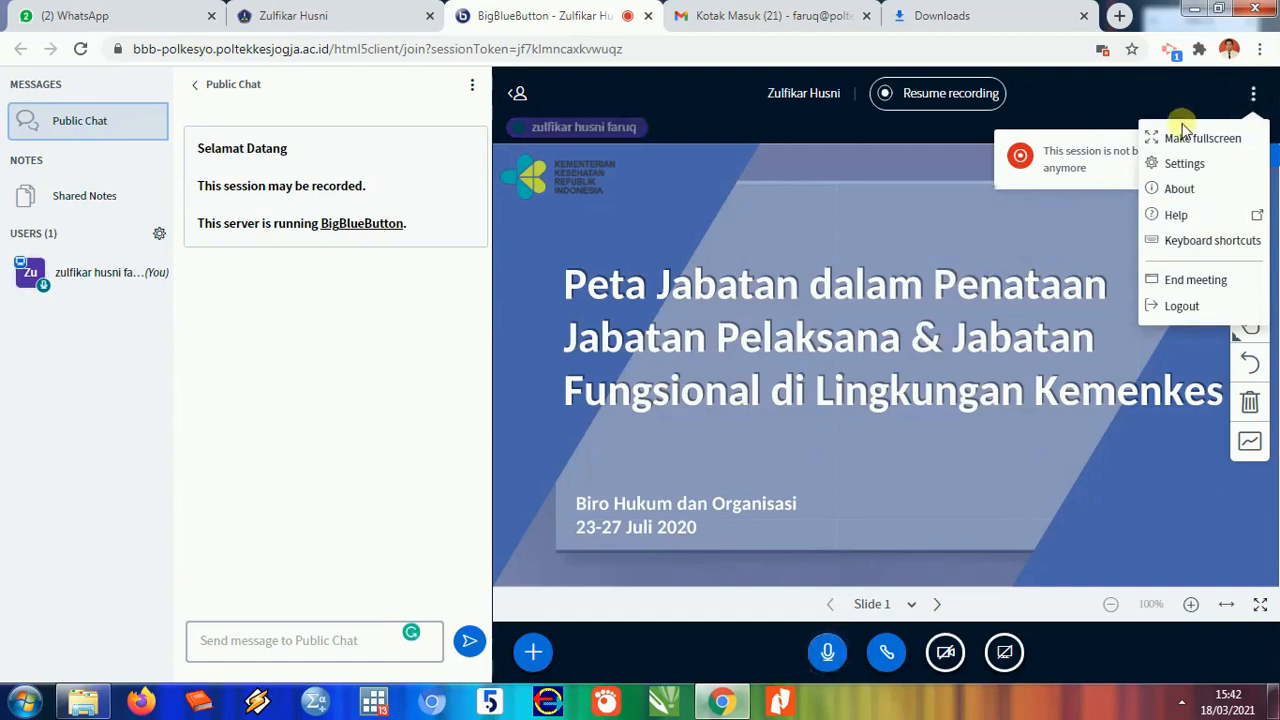
- End the BigBlueButton meeting for everyone and acknowledge the session-ended notice
click(1194, 285)
click(605, 412)
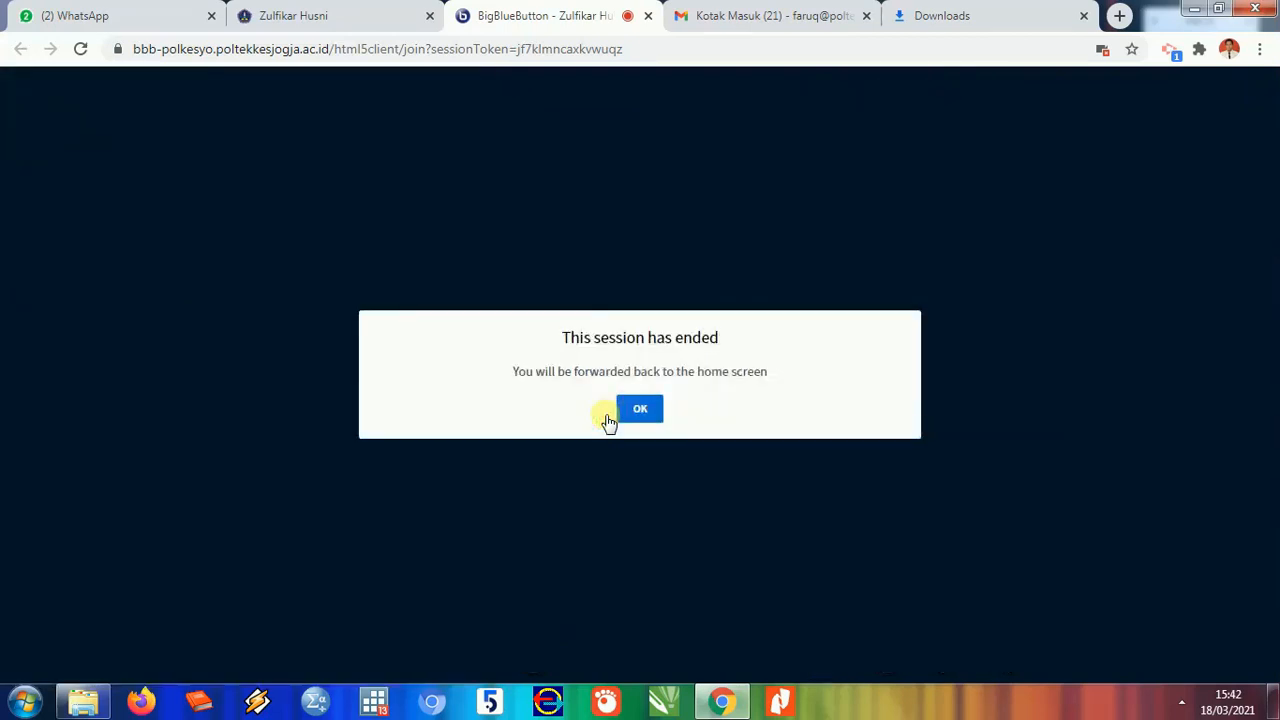
click(643, 414)
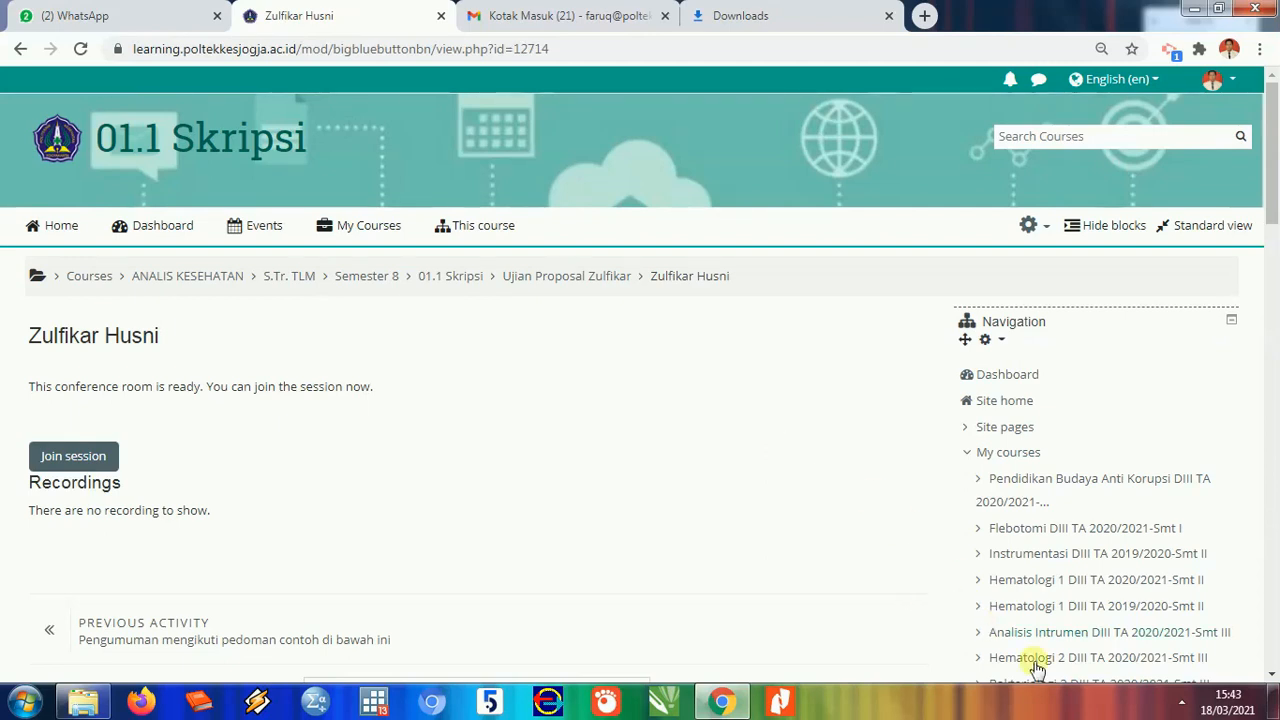
- Show the hidden taskbar icons to reach the ActivePresenter recorder controls
click(1182, 706)
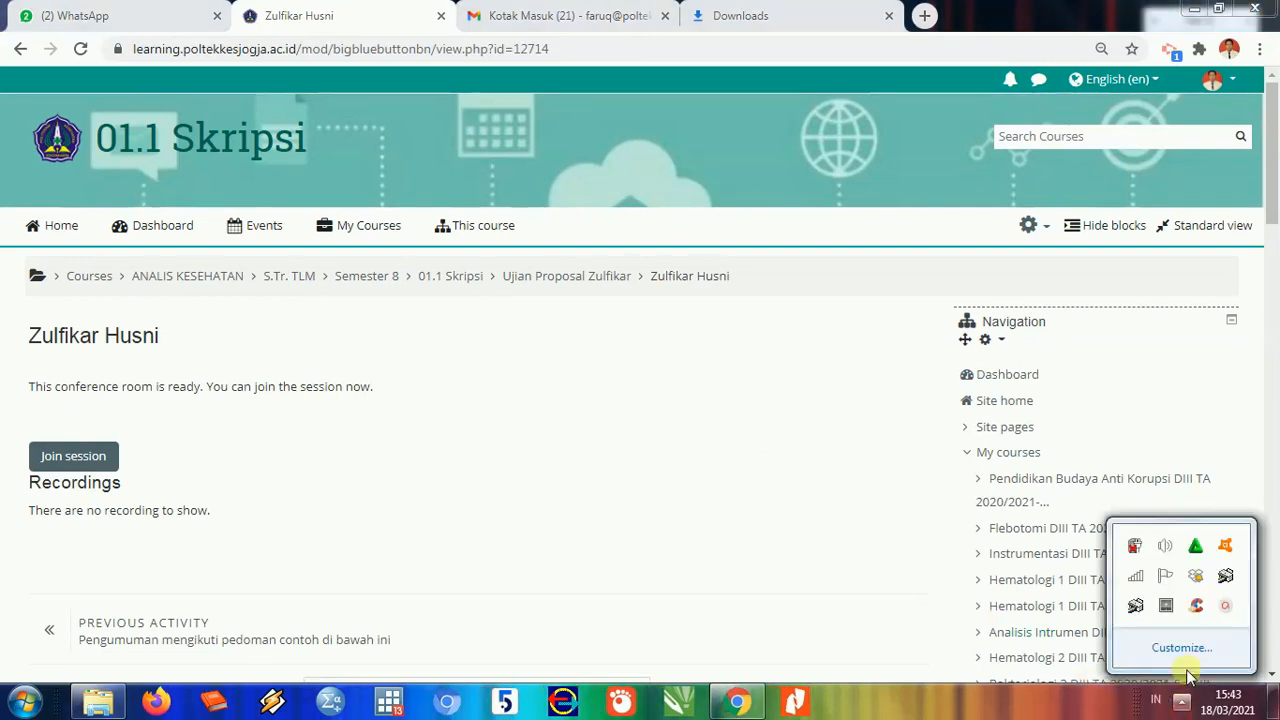